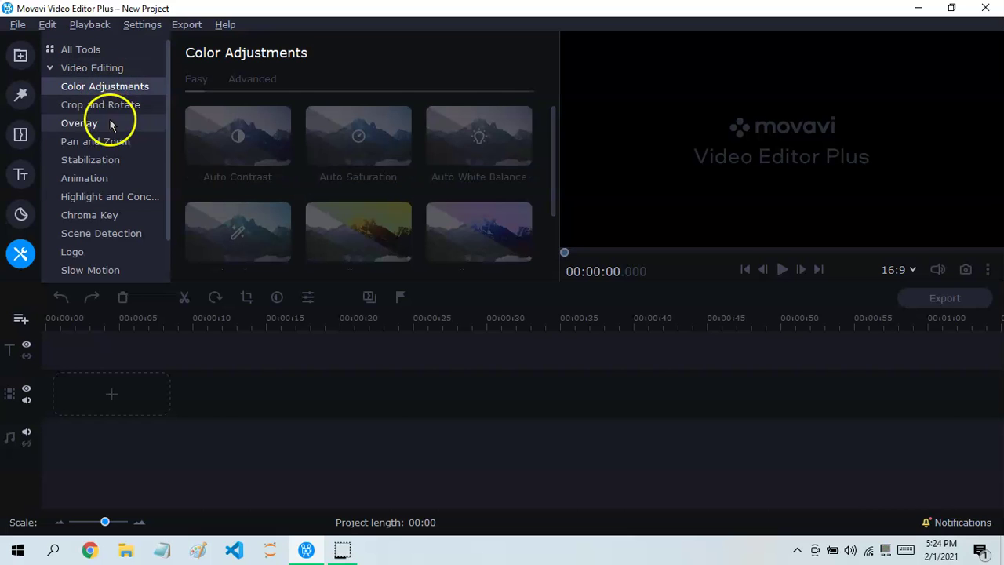
Step: Browse the video editing tools, including Pan and Zoom, Stabilization, and Highlight and Conceal
click(112, 141)
click(106, 160)
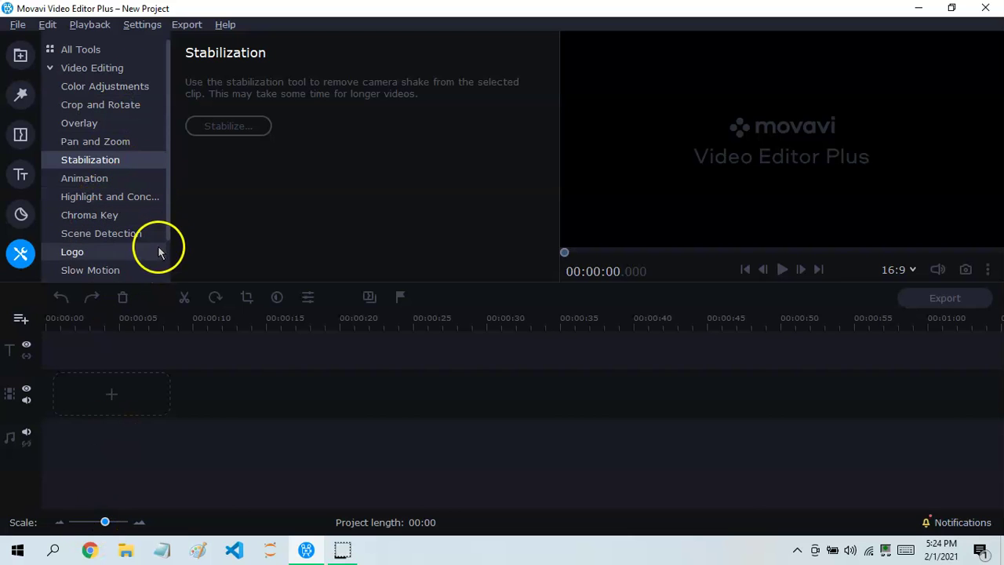
drag(169, 230, 169, 247)
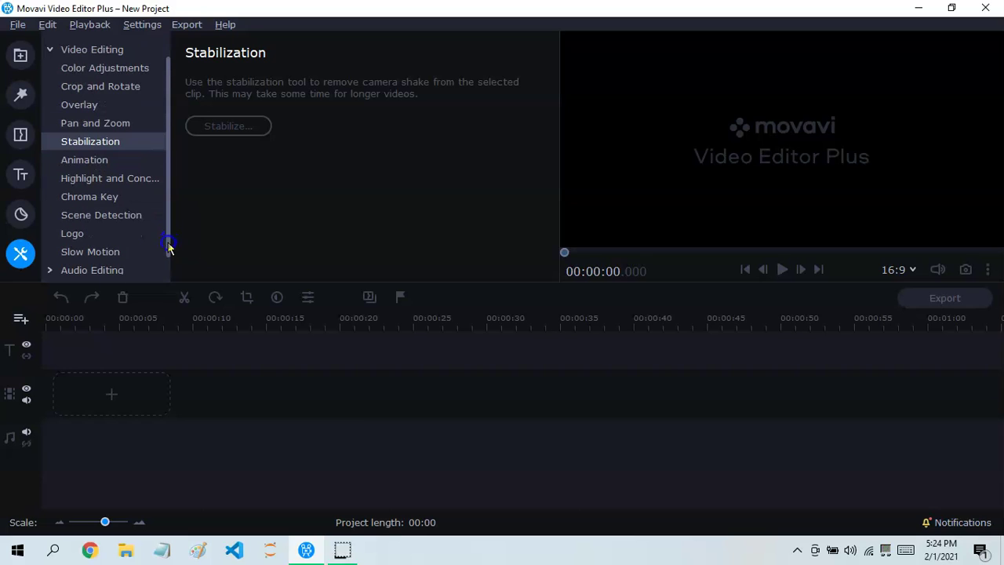
click(130, 217)
click(134, 178)
drag(170, 212, 183, 102)
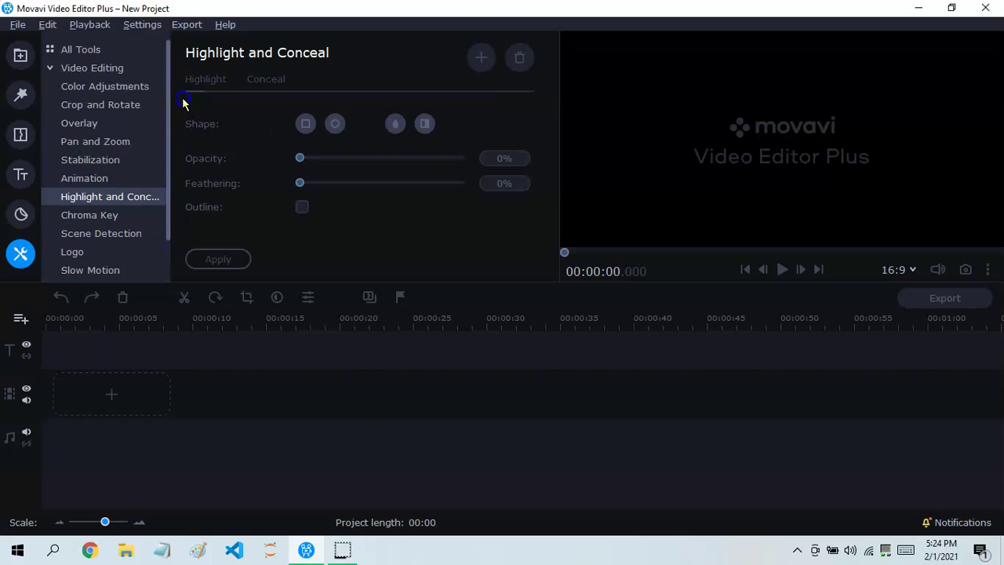
click(137, 69)
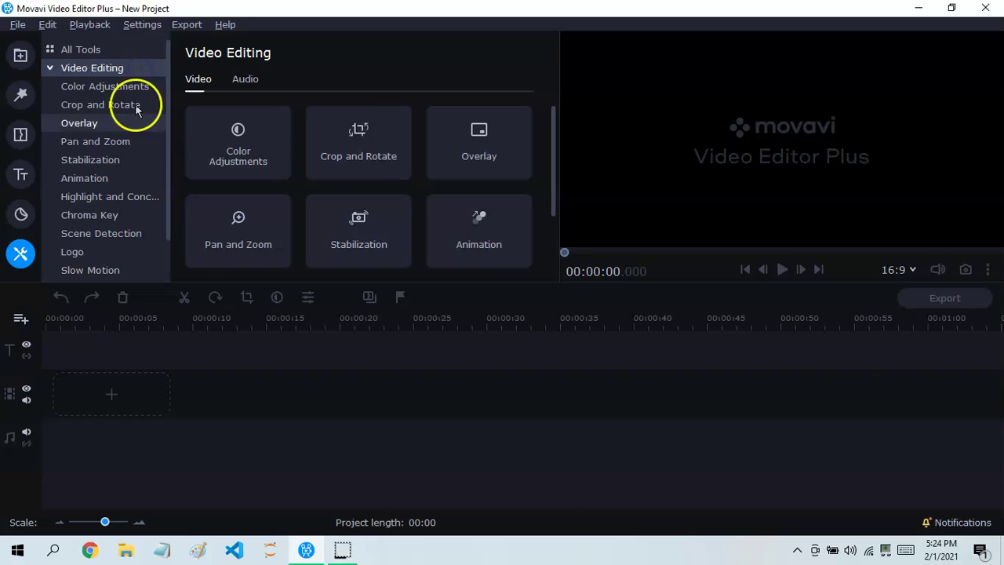
Step: Import the files New Project and Video Of People Walking from the drafts folder into the media bin
click(20, 55)
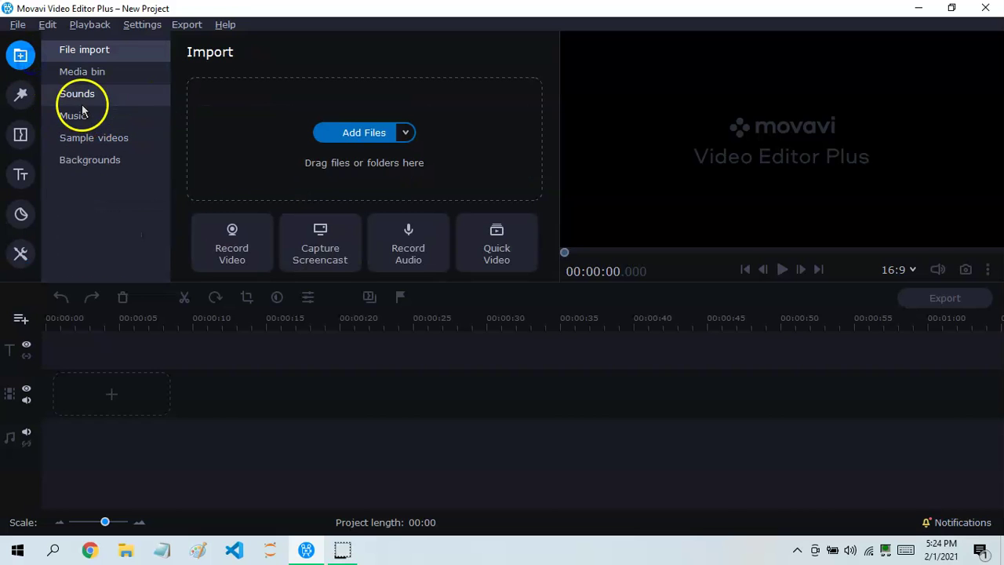
click(376, 131)
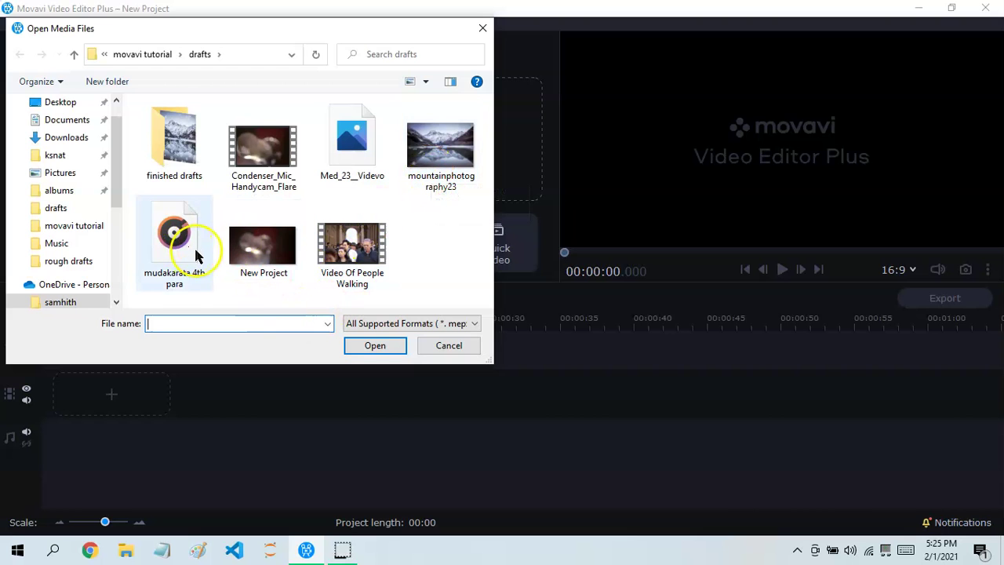
drag(448, 274, 262, 243)
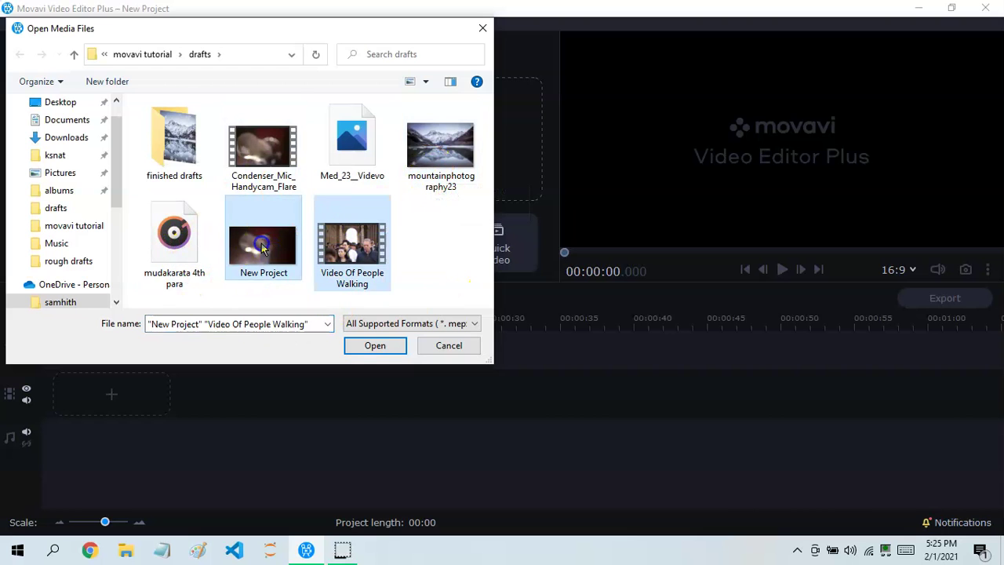
click(374, 345)
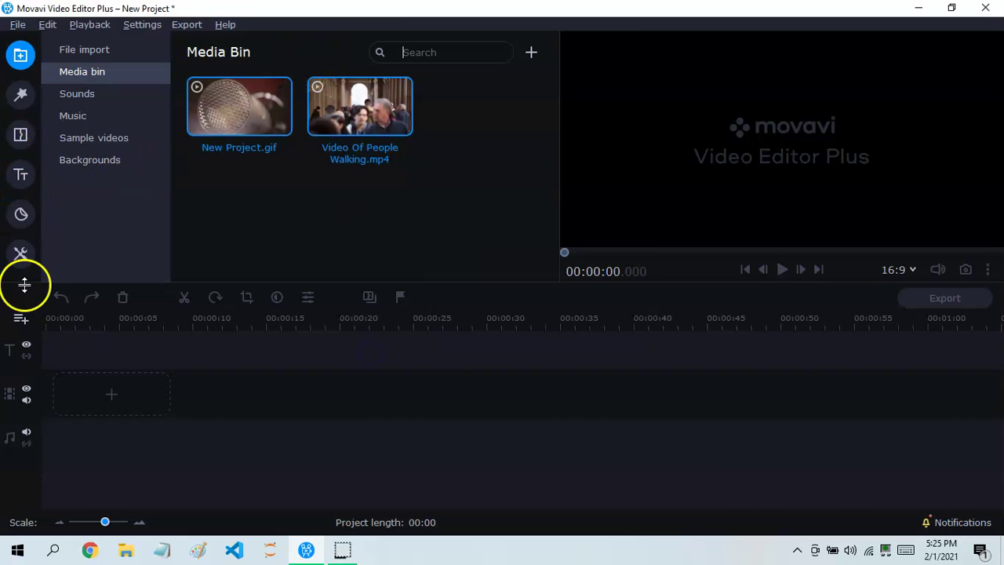
Step: Place New Project.gif and Video Of People Walking.mp4 one after the other on the timeline's video track
click(21, 253)
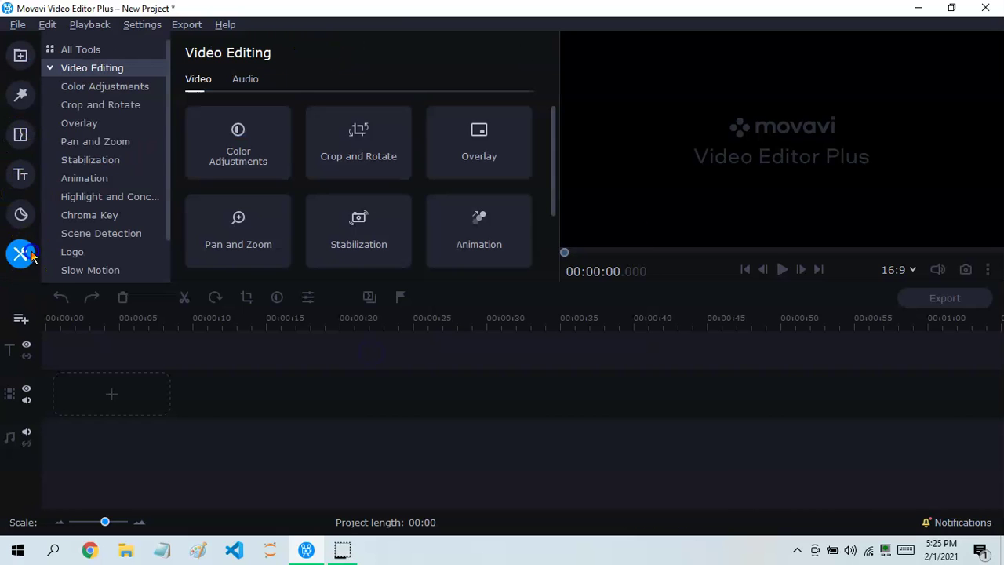
click(21, 52)
drag(235, 124, 84, 394)
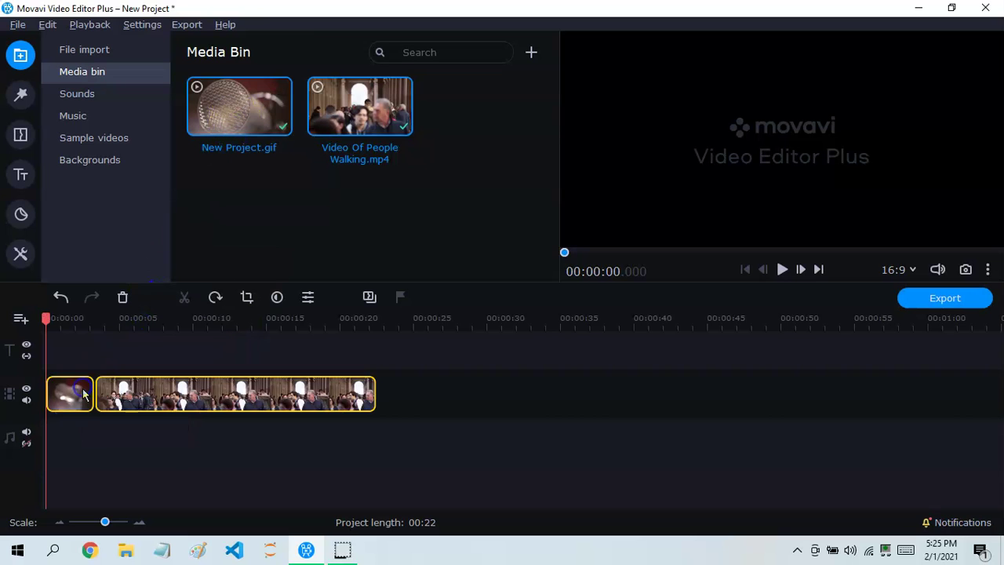
click(161, 469)
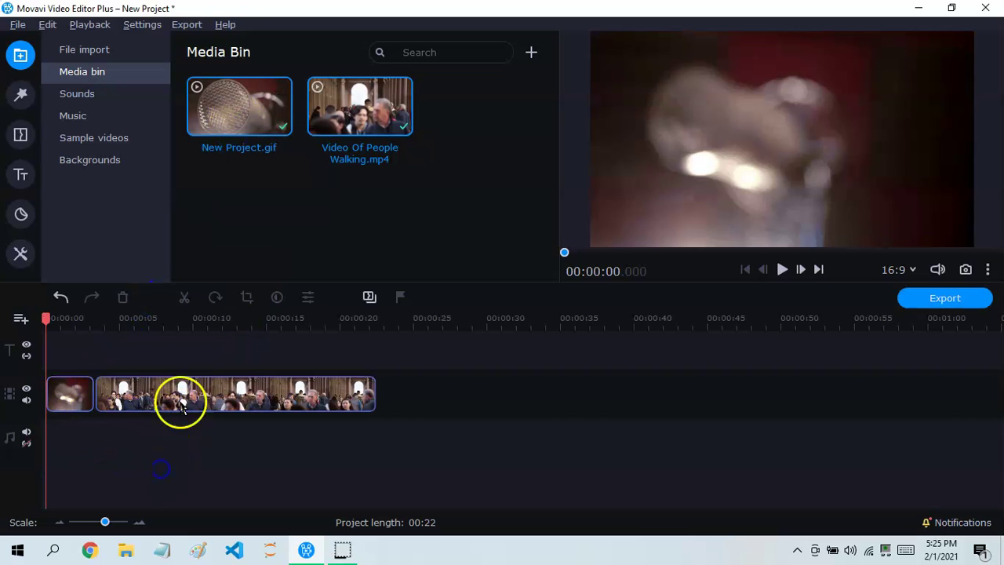
Step: Move the people-walking clip up to an overlay track and back to the main video track behind the microphone clip
drag(180, 403, 183, 354)
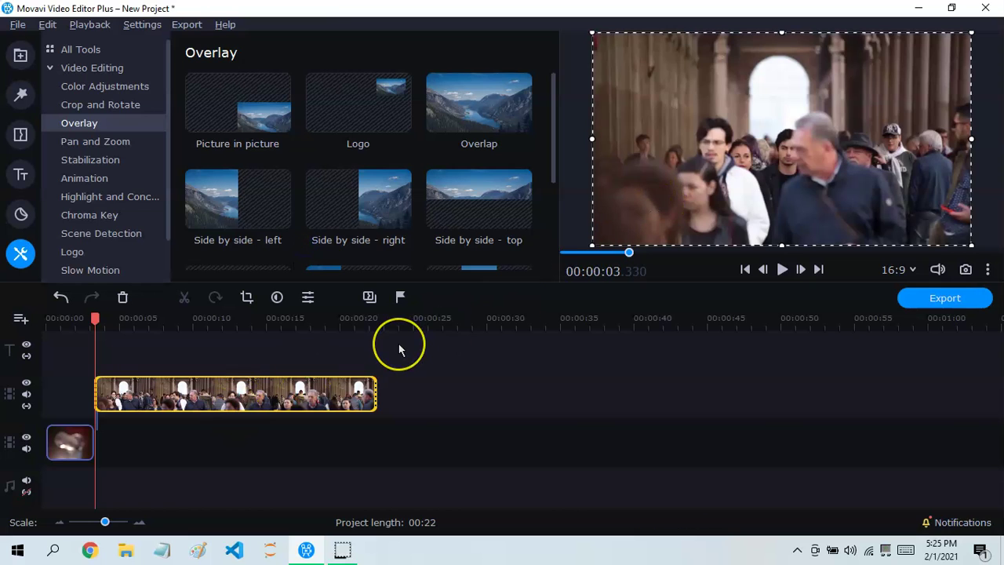
drag(311, 397, 283, 446)
click(202, 312)
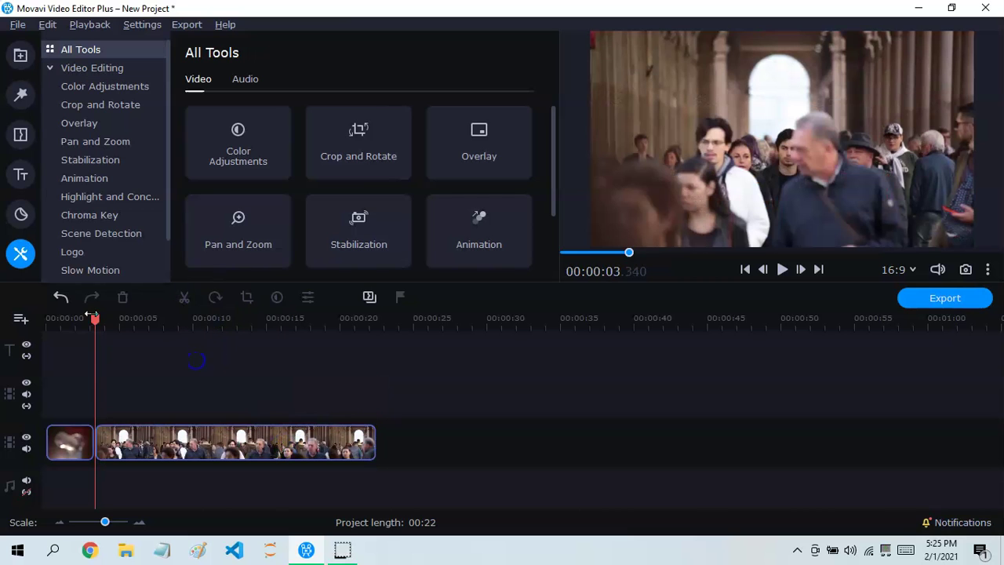
Step: Open Crop and Rotate for the people-walking clip and try adjusting the upper edge of its crop frame
click(139, 443)
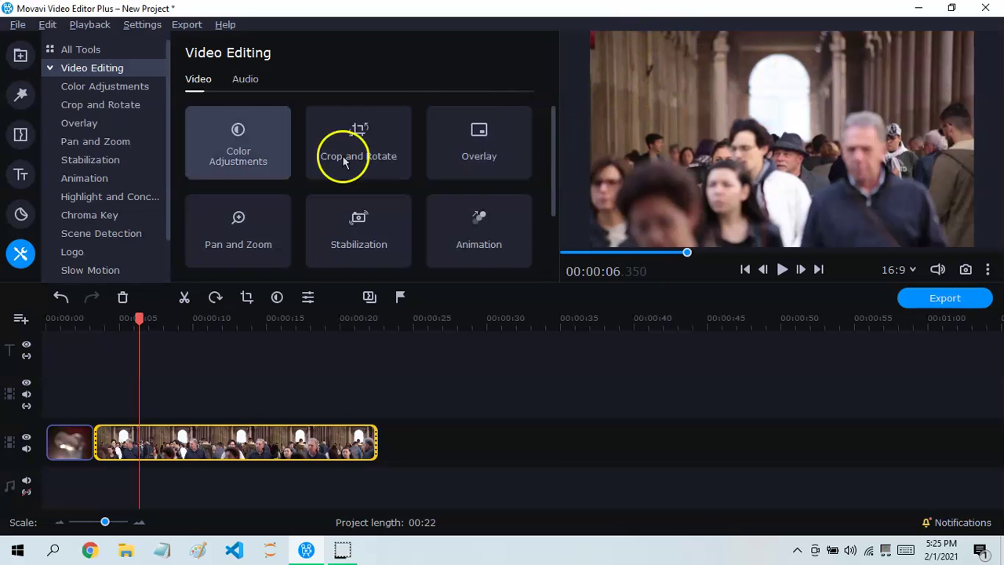
double_click(144, 439)
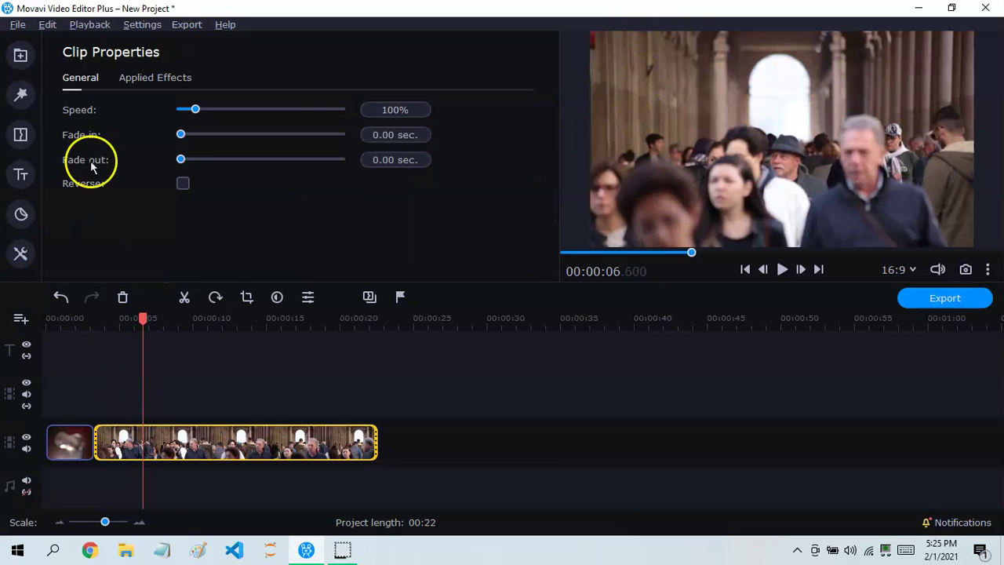
click(21, 254)
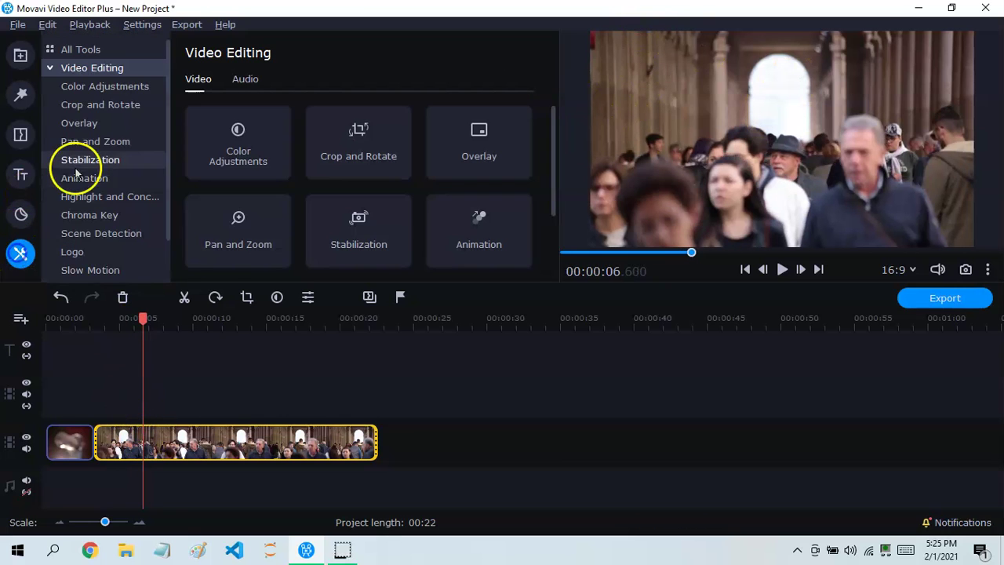
click(107, 105)
mouse_move(779, 61)
mouse_down()
mouse_move(772, 96)
mouse_move(789, 17)
mouse_move(789, 68)
mouse_move(791, 57)
mouse_up()
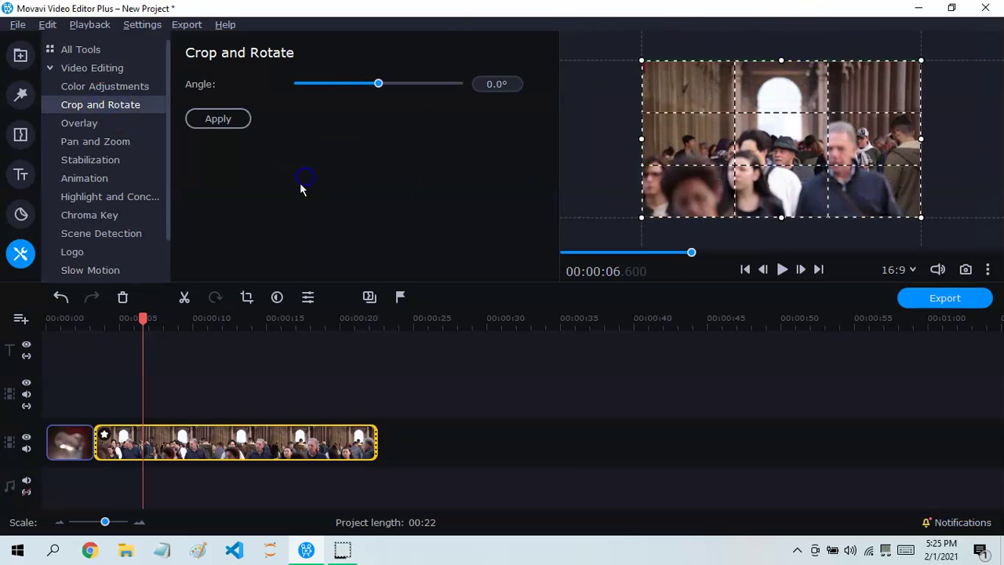
click(79, 178)
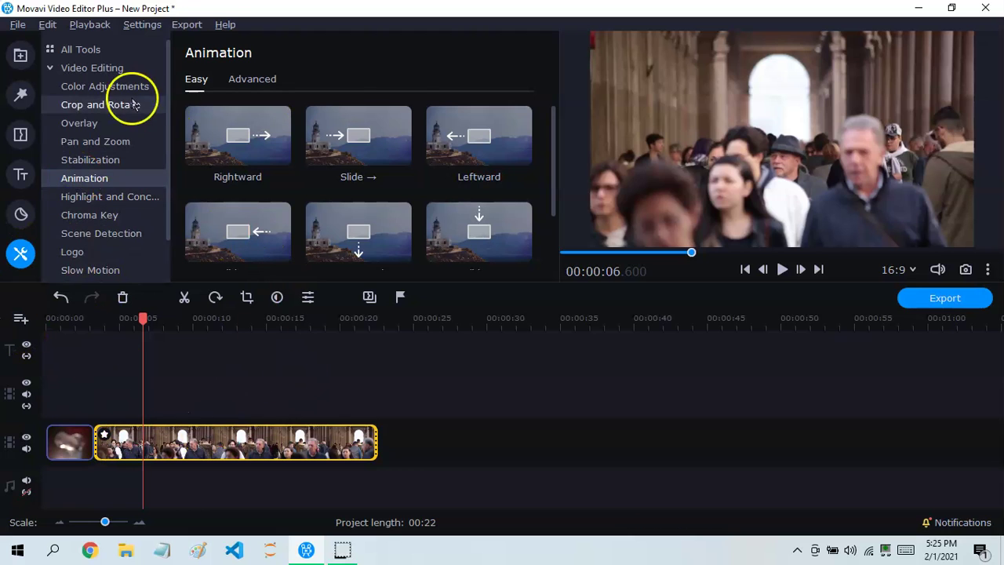
click(20, 215)
click(13, 56)
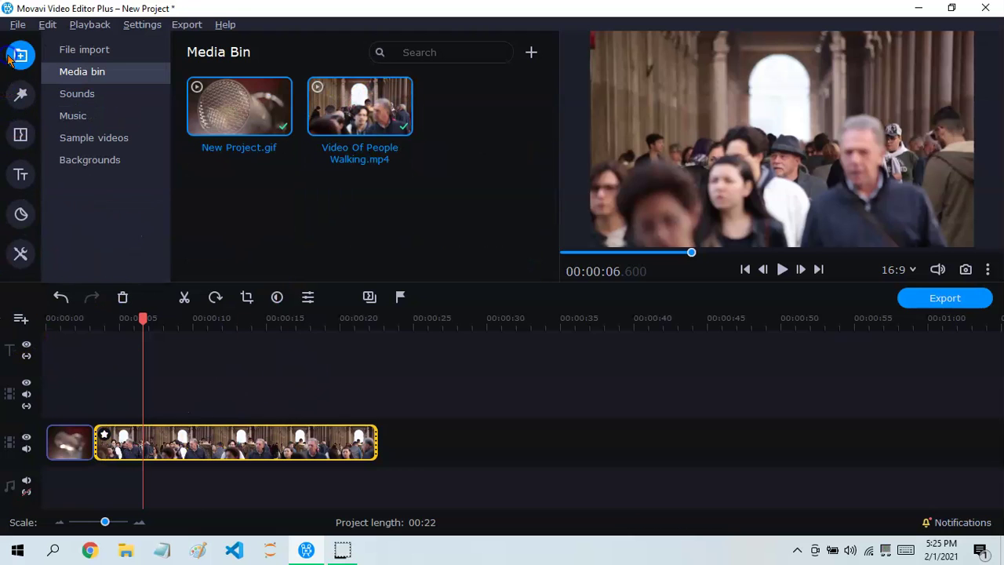
Step: Crop off roughly the upper third of the people-walking clip with Crop and Rotate
click(20, 253)
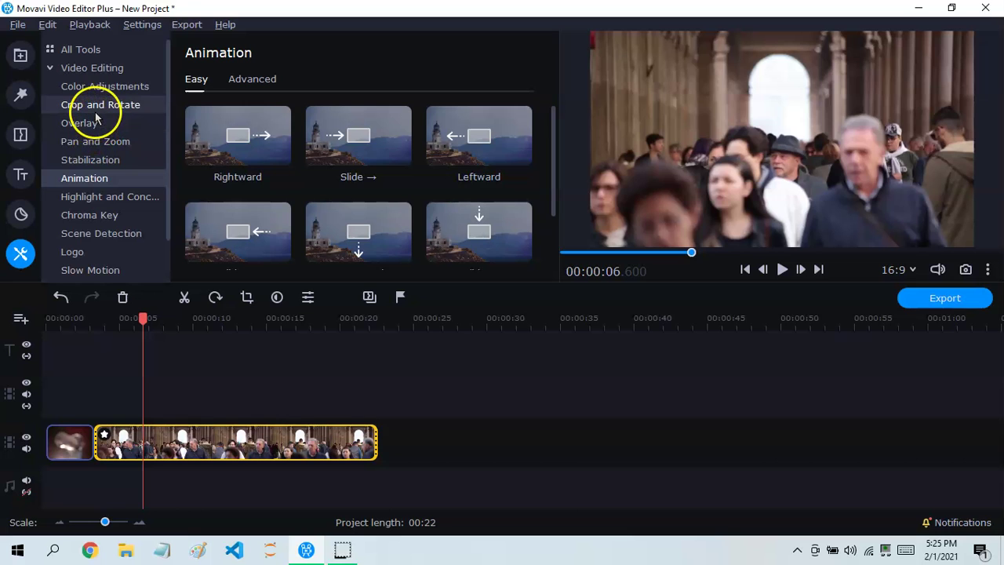
click(97, 110)
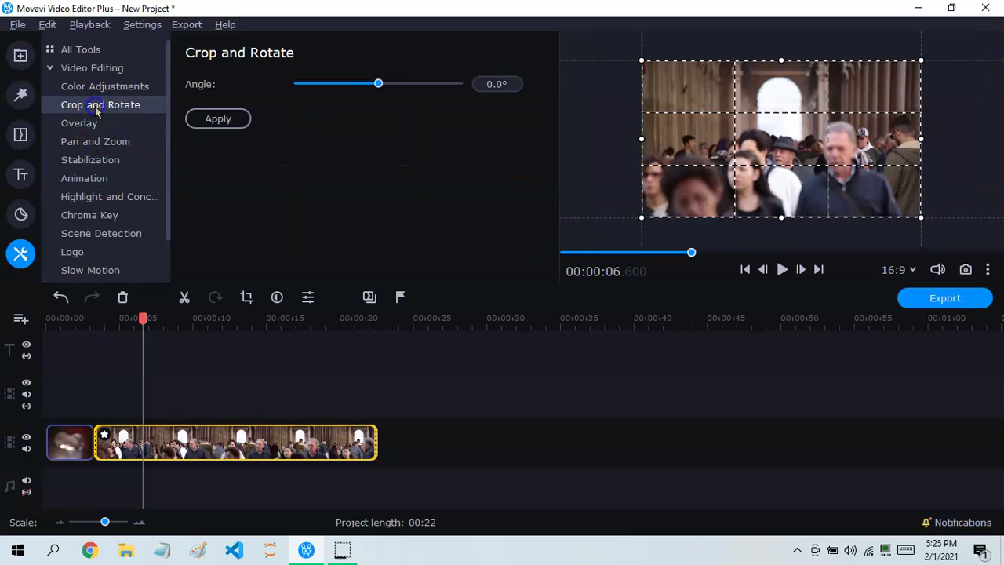
drag(781, 60, 778, 107)
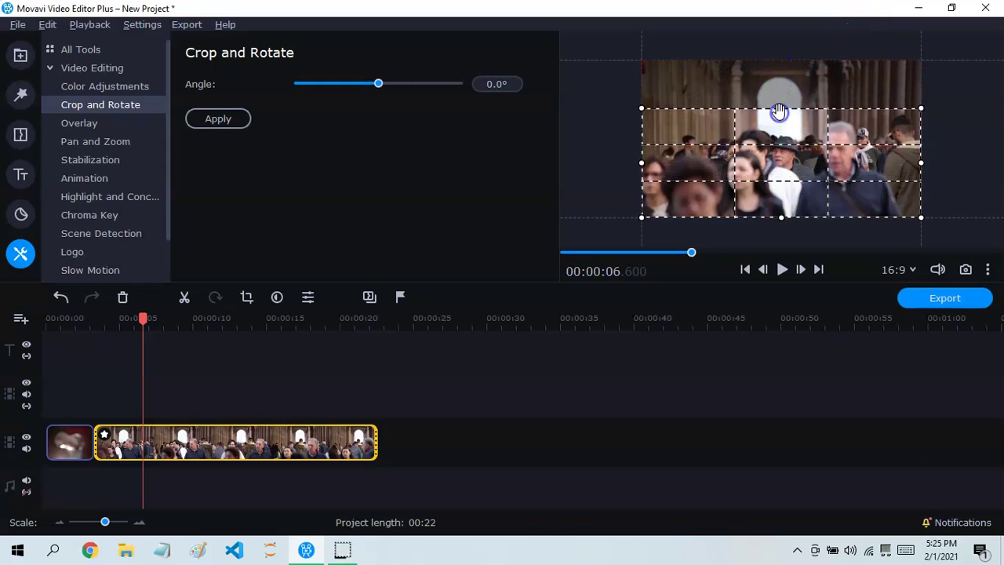
click(555, 513)
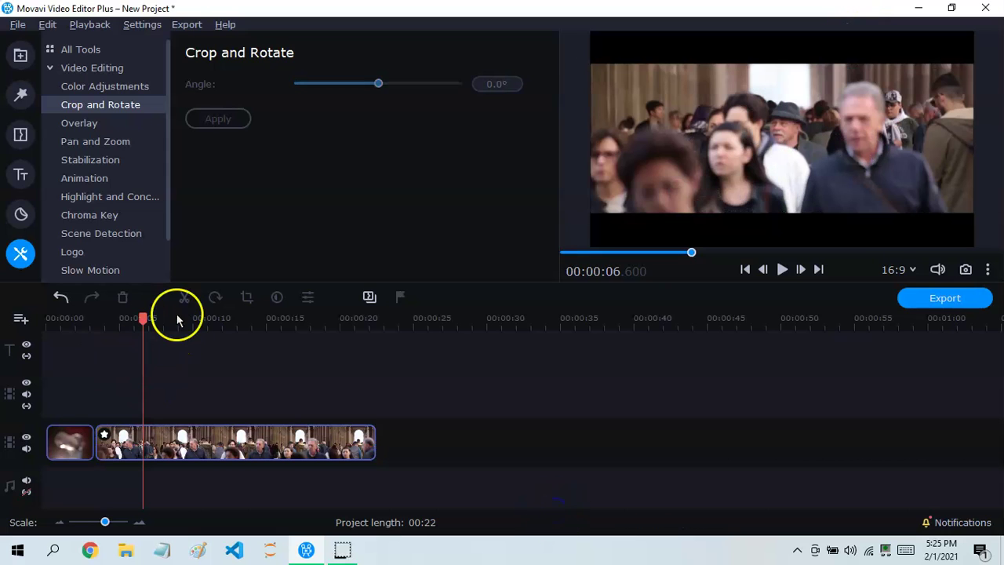
Step: Play the project from the beginning until the cropped people-walking clip has been previewed
drag(152, 321, 13, 357)
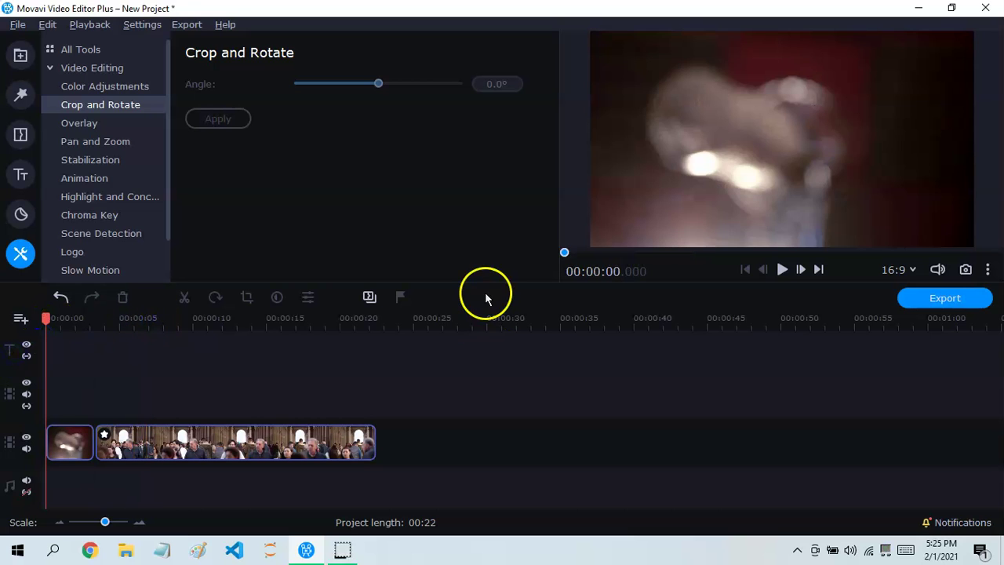
click(779, 271)
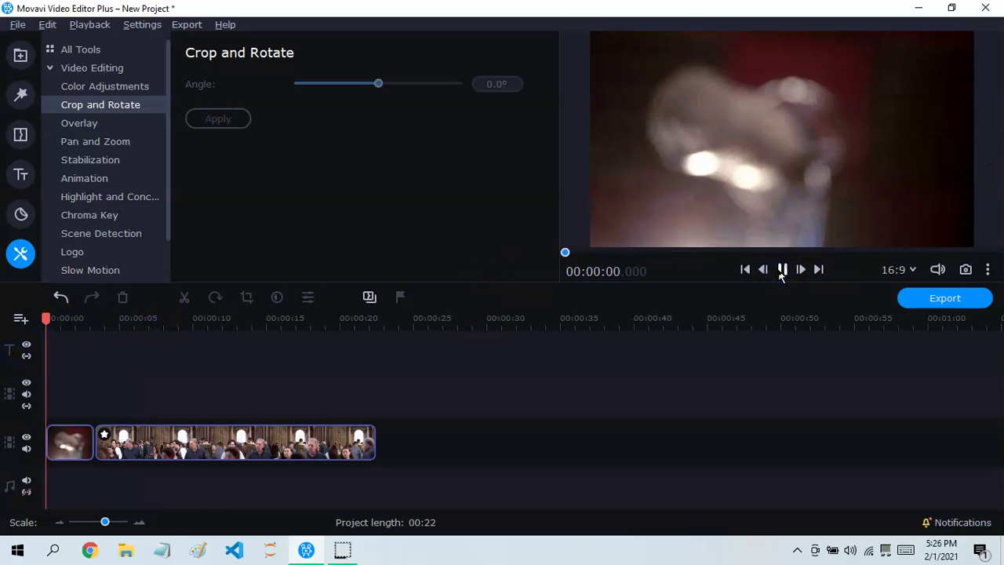
click(880, 28)
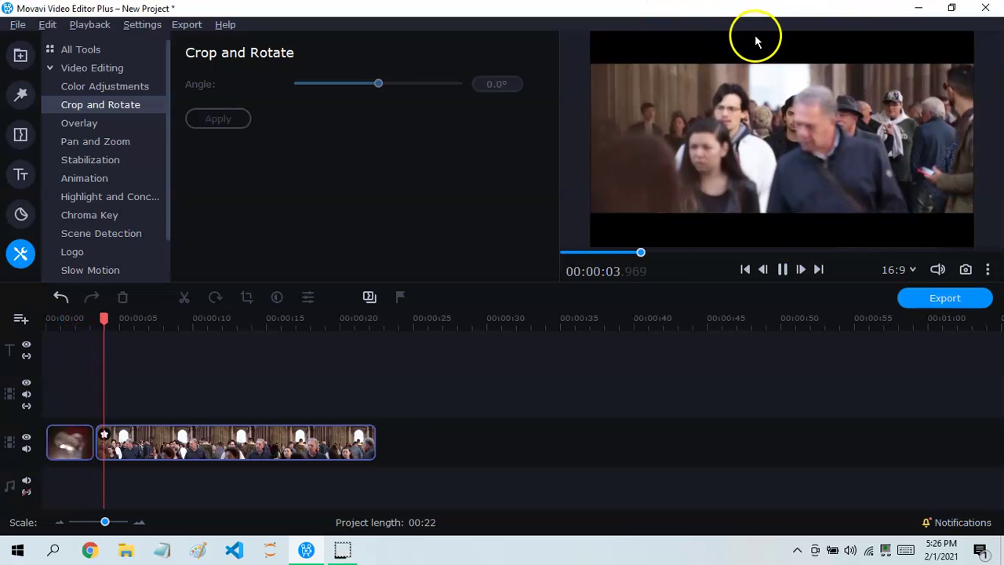
click(782, 269)
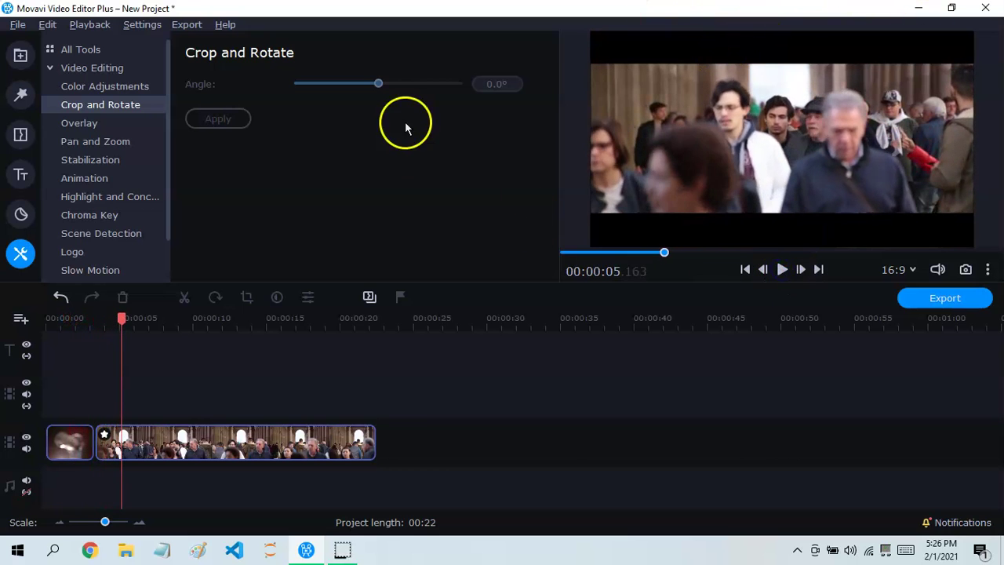
Step: Undo the crop edits on the people-walking clip
click(127, 424)
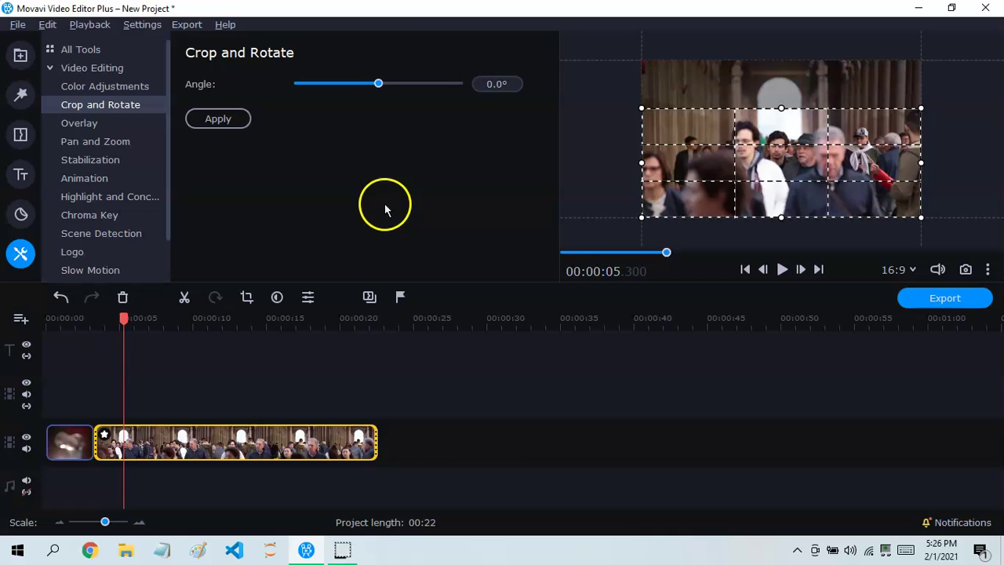
click(505, 439)
click(111, 442)
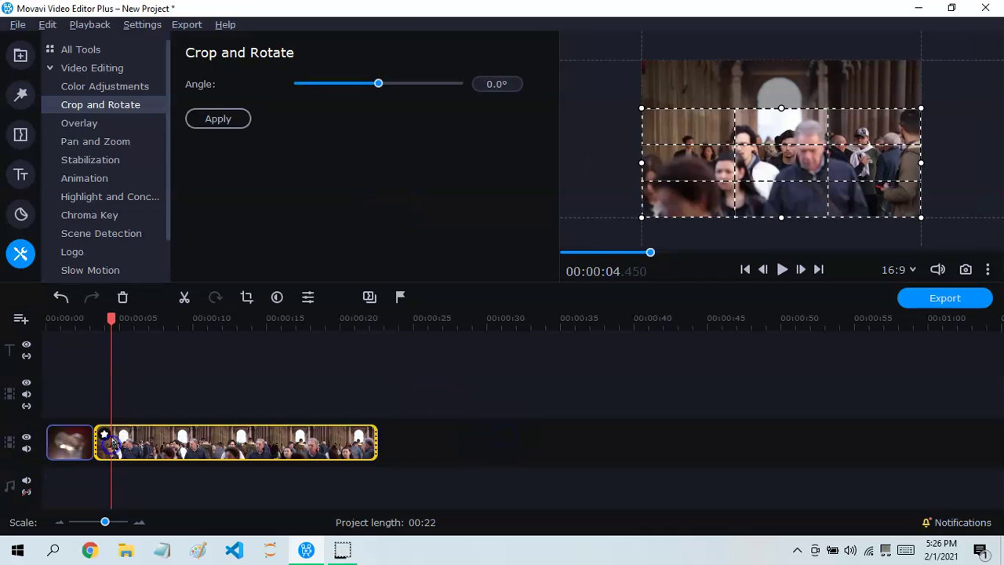
click(97, 141)
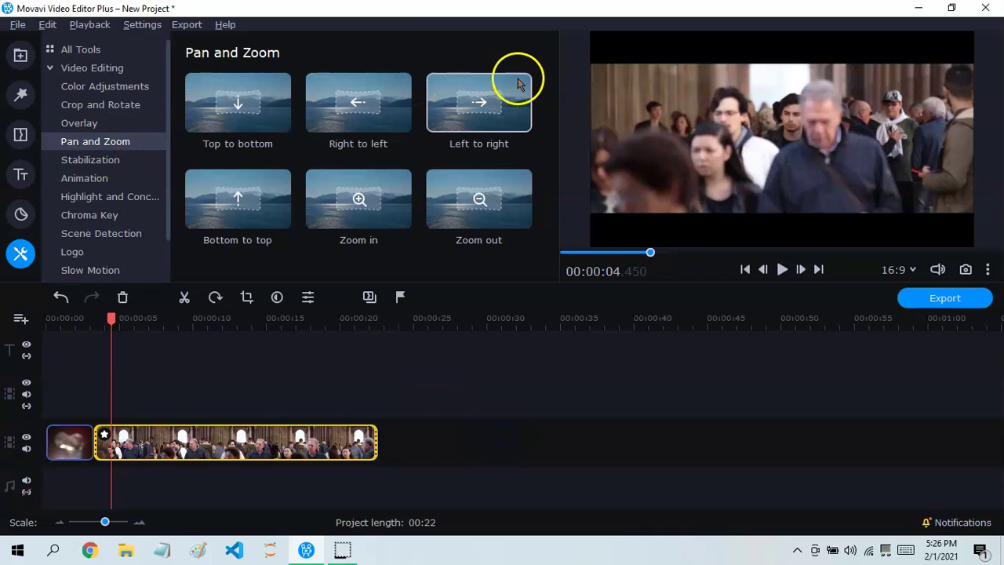
click(59, 298)
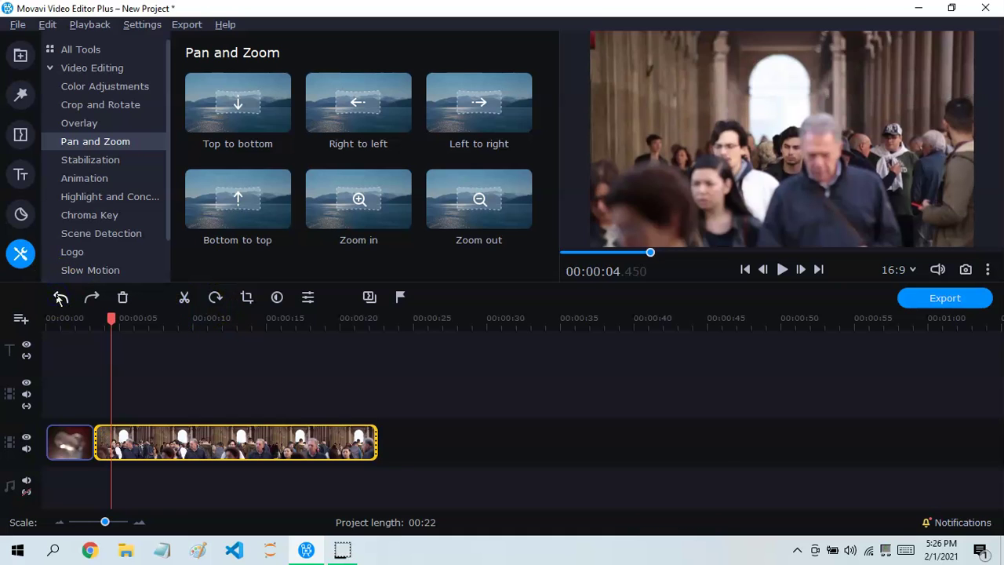
click(59, 297)
Step: Crop the people-walking clip to an upright frame around the grey-haired man in the dark jacket
drag(167, 411, 165, 448)
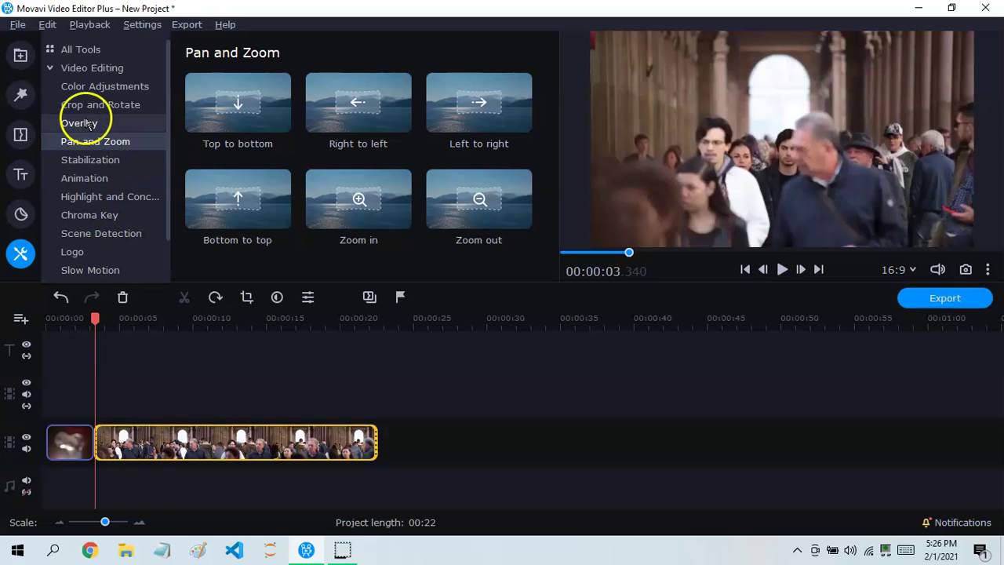
click(86, 106)
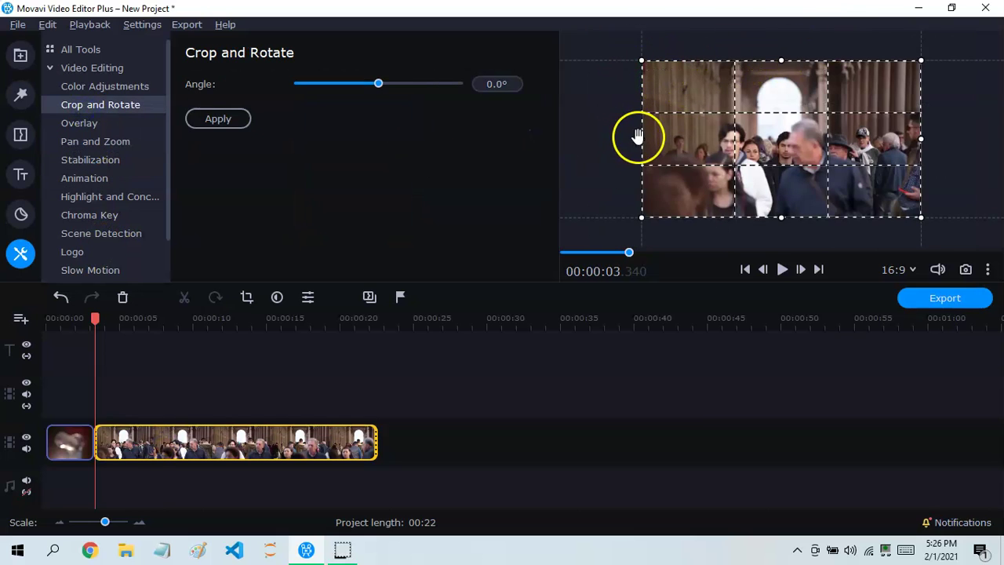
drag(637, 135, 765, 149)
drag(917, 64, 855, 92)
click(664, 341)
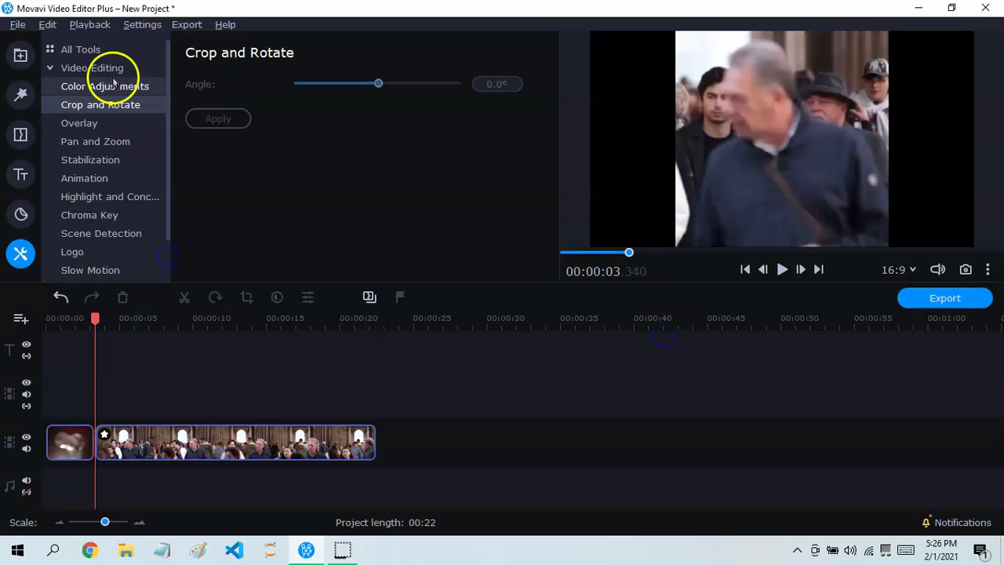
Step: Review the Stabilization and Pan and Zoom tools for the people-walking clip and preview the Zoom in effect
click(118, 160)
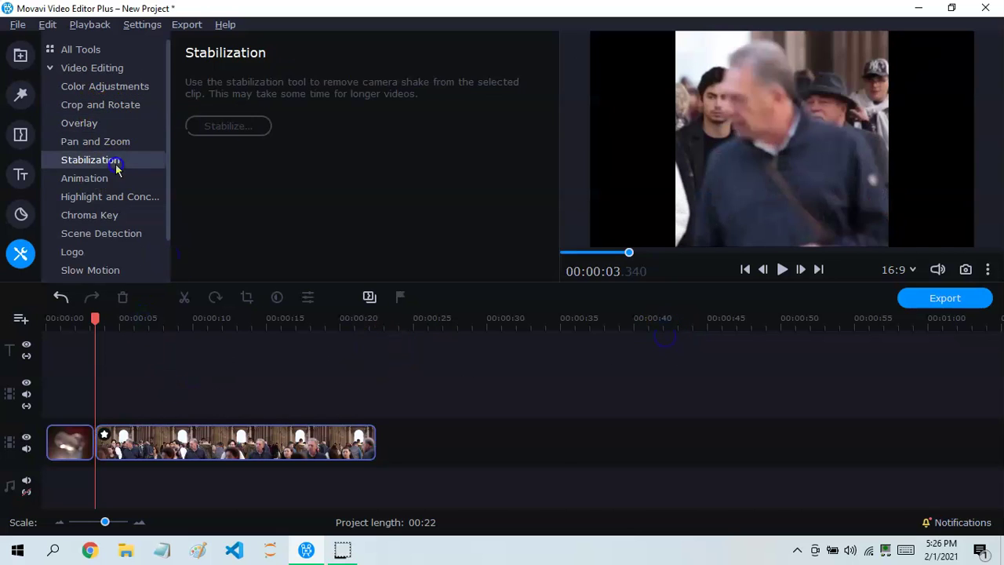
click(136, 142)
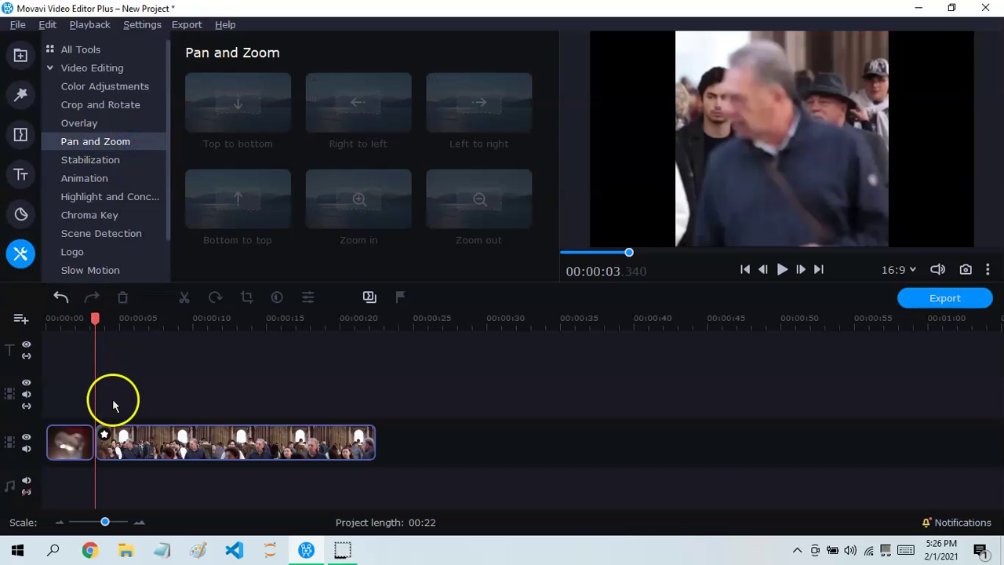
click(131, 447)
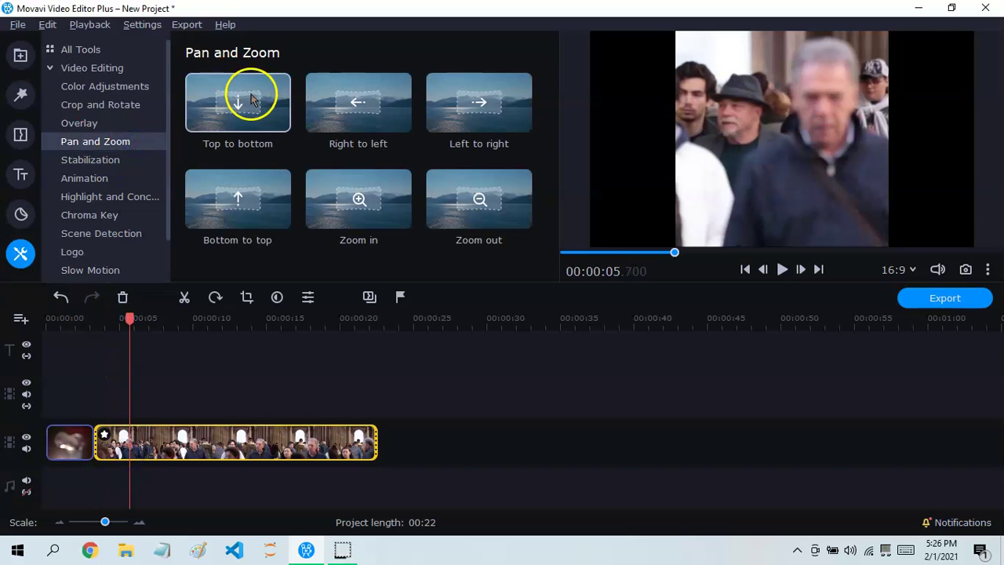
click(385, 198)
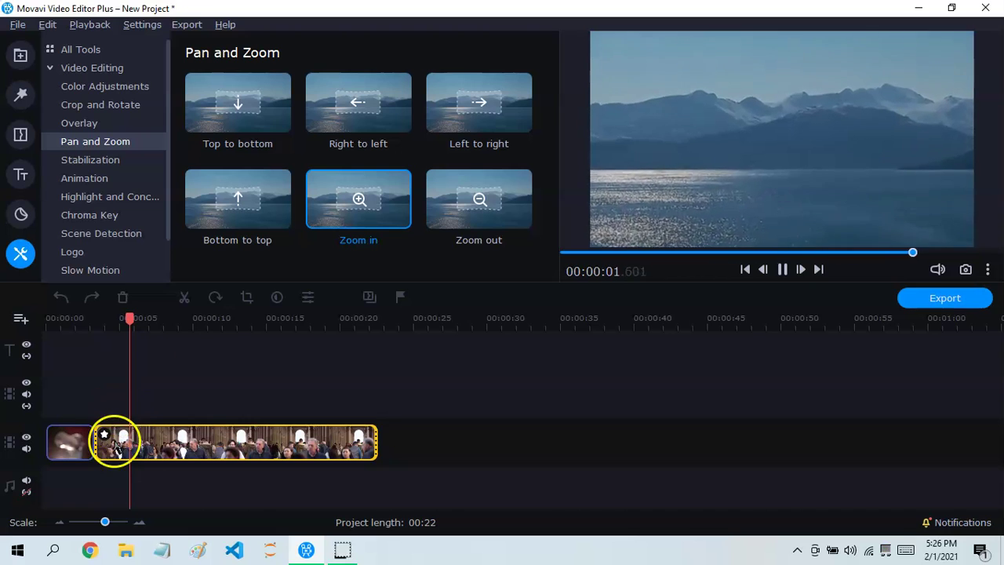
drag(128, 321, 94, 321)
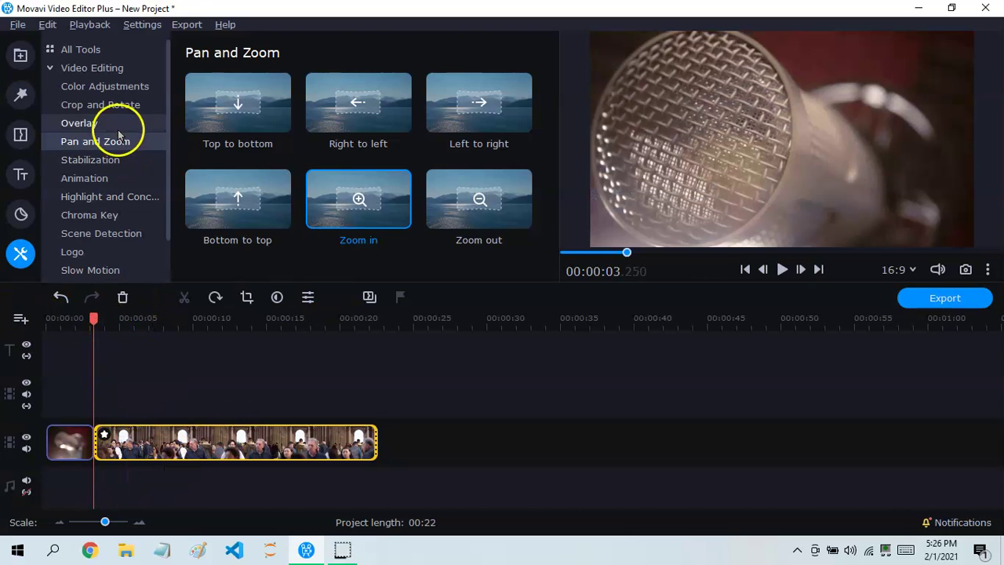
Step: Undo the upright crop on the people-walking clip and open the Overlay tools
drag(165, 419, 126, 441)
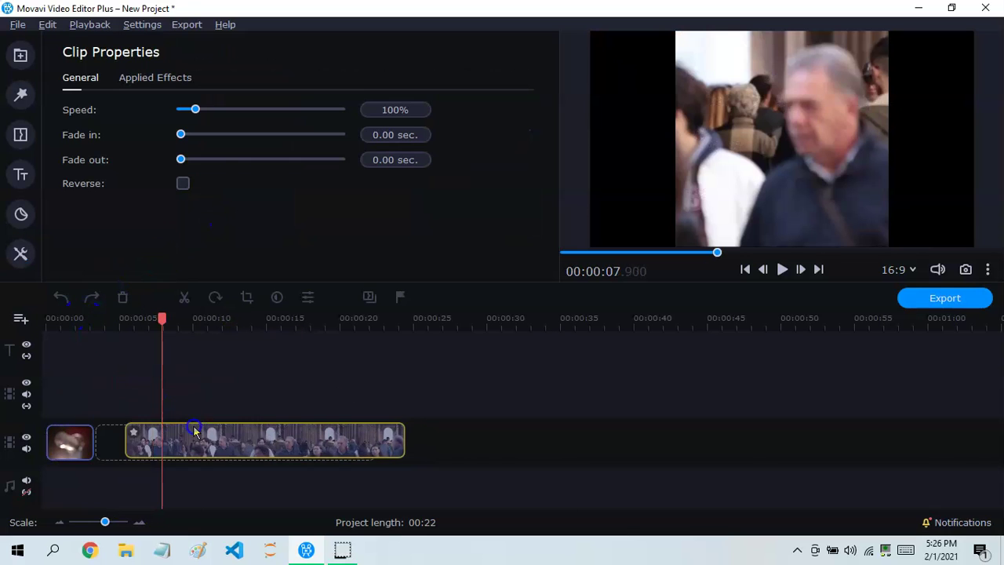
click(60, 297)
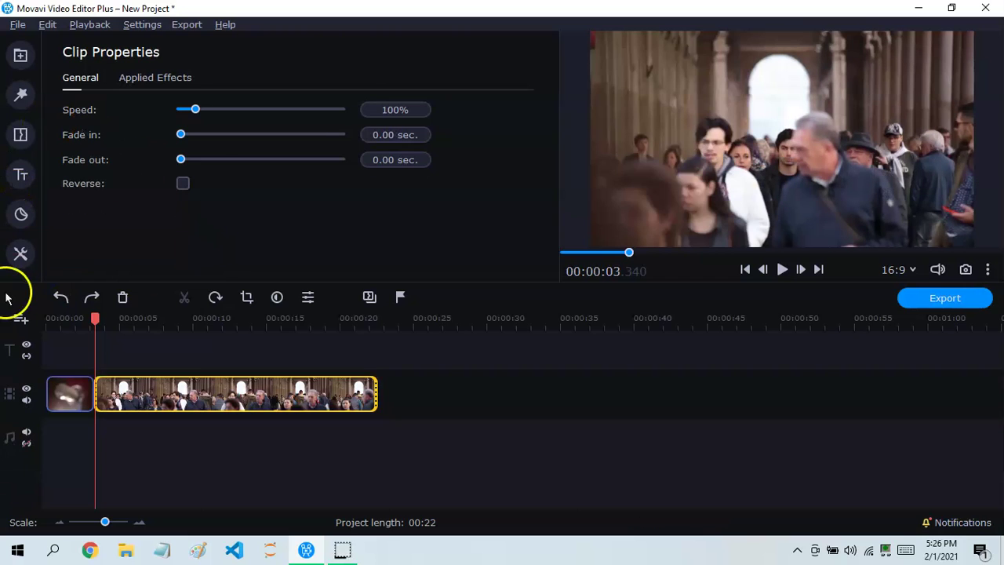
click(17, 267)
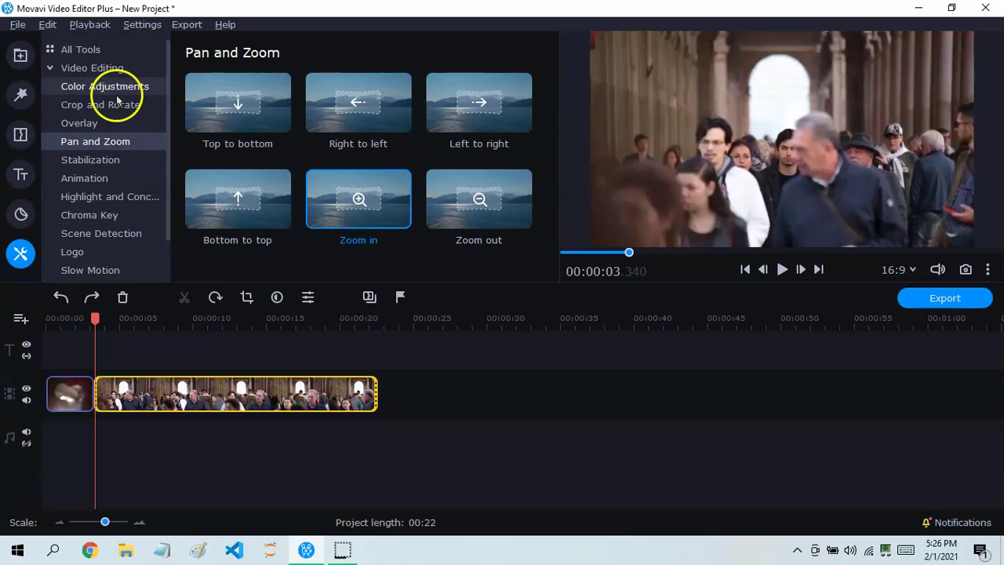
click(109, 127)
Step: Place the microphone clip on the overlay track above the start of the people-walking clip
drag(627, 97, 851, 94)
click(583, 340)
drag(94, 398, 69, 395)
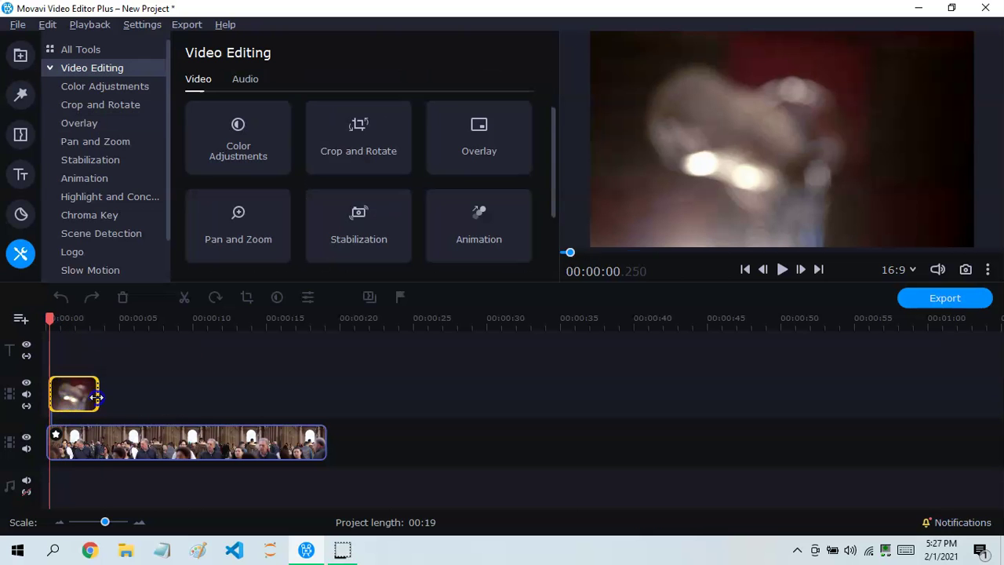
click(96, 398)
Step: Trim the people-walking clip to about 3 seconds and line up the microphone clip above it so both start and end together
click(303, 430)
drag(328, 446, 96, 431)
drag(74, 399, 102, 403)
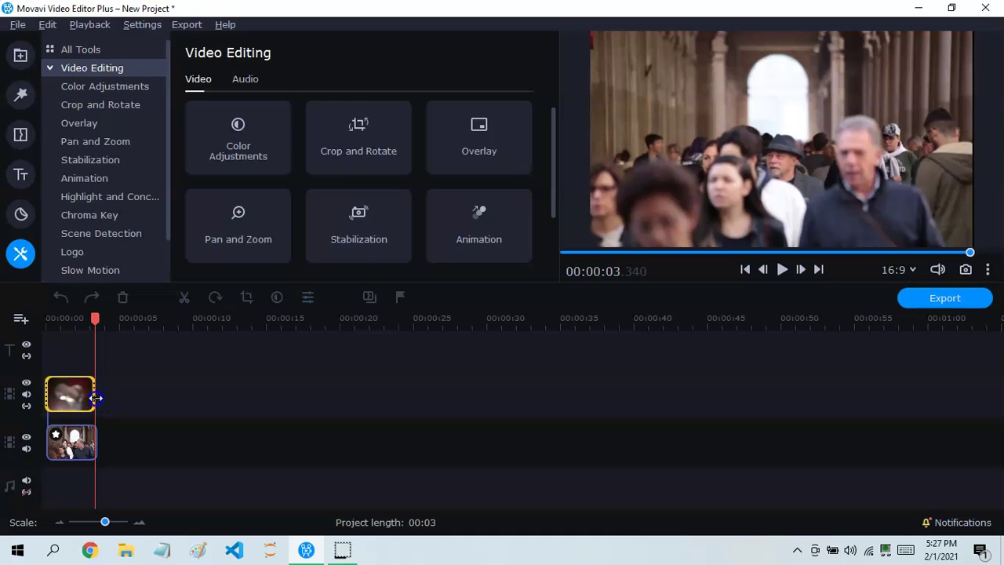
click(97, 444)
drag(98, 441, 91, 441)
click(92, 404)
click(166, 444)
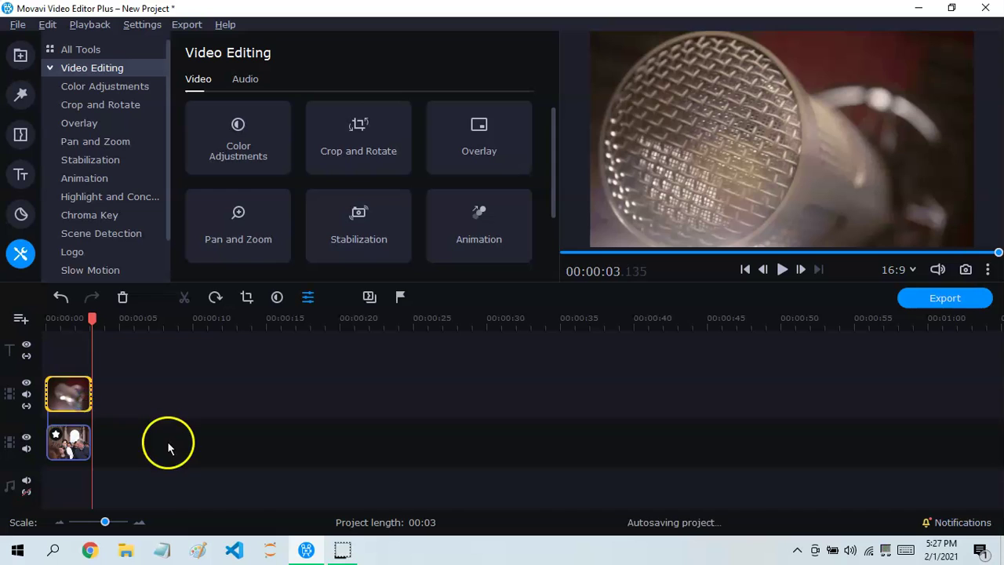
click(81, 405)
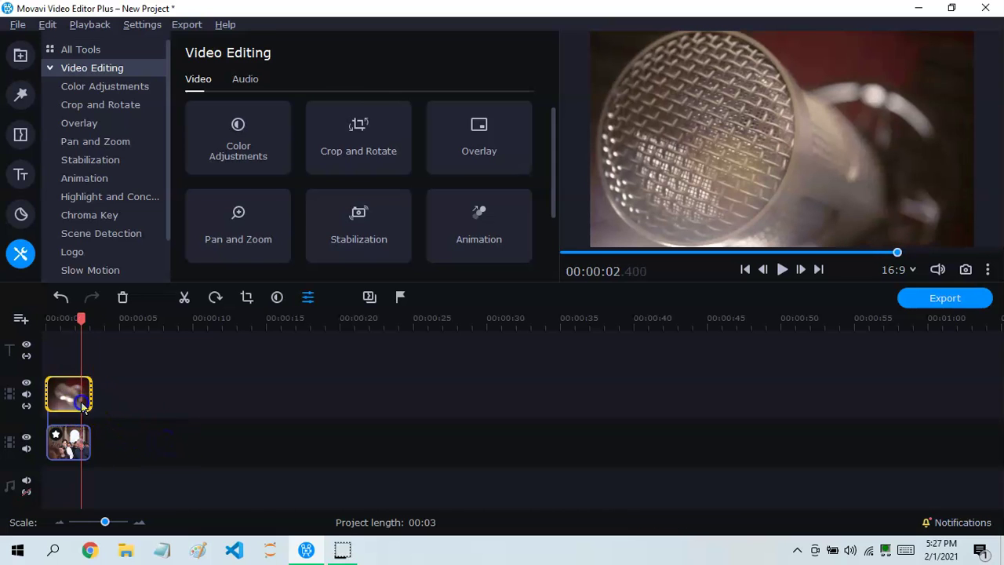
double_click(79, 403)
click(175, 406)
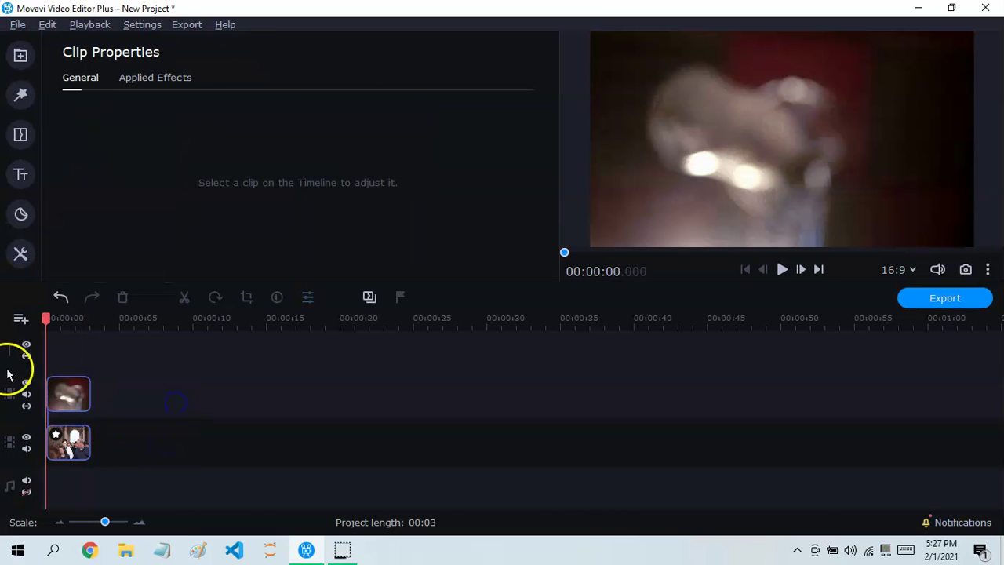
Step: Overlay the microphone clip as an enlarged Picture in picture in the frame's lower-right corner and play the project from the beginning
click(20, 255)
click(76, 125)
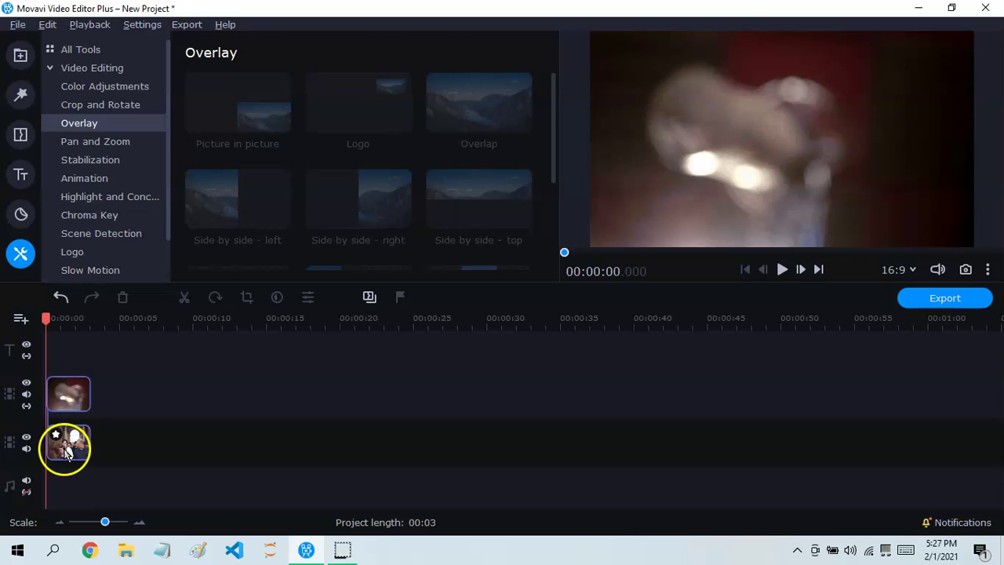
click(74, 388)
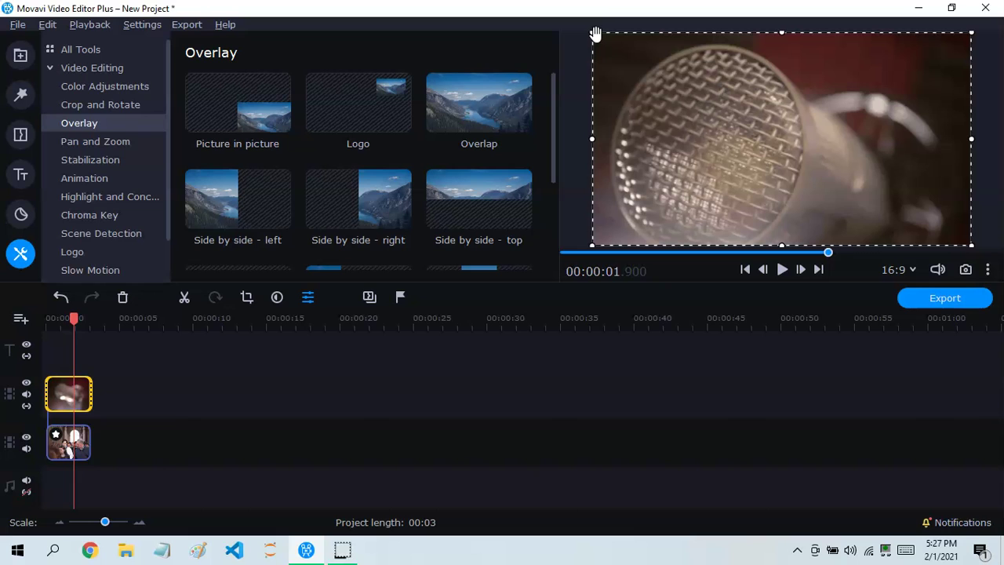
click(238, 102)
drag(847, 173, 810, 192)
click(663, 406)
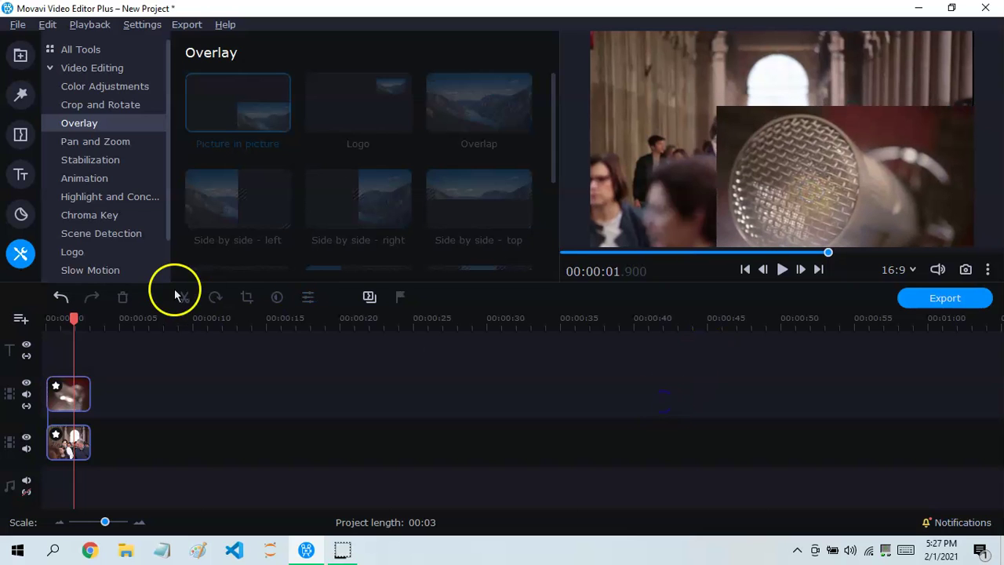
drag(69, 321, 11, 332)
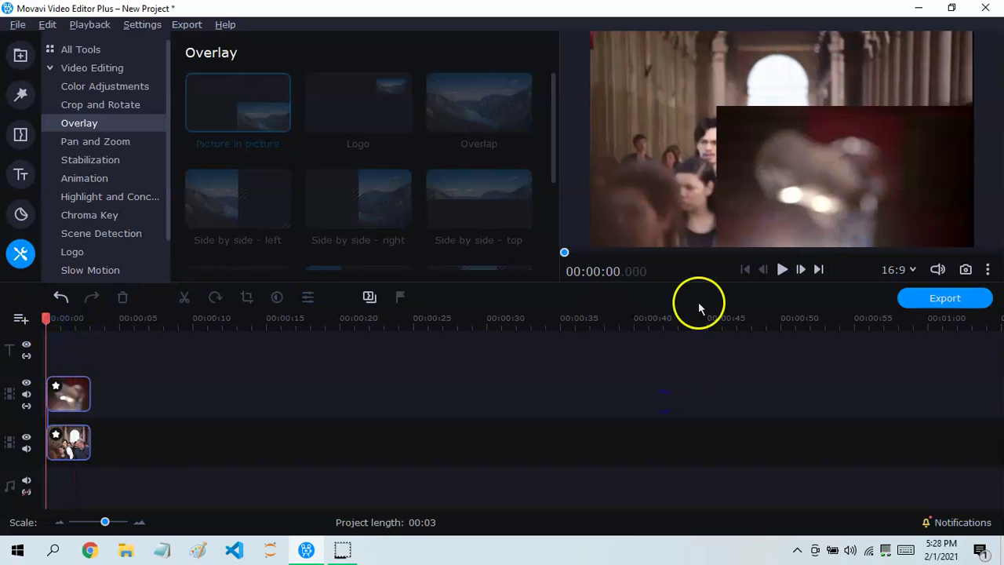
click(782, 271)
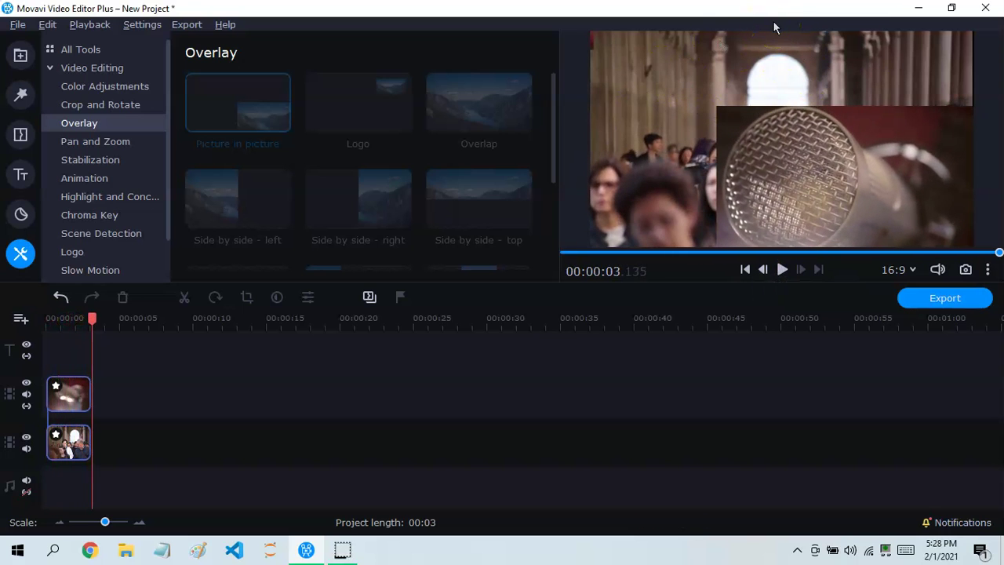
Step: Stretch the microphone overlay to the full frame height and adjust its left edge so it covers roughly the right two thirds
click(57, 401)
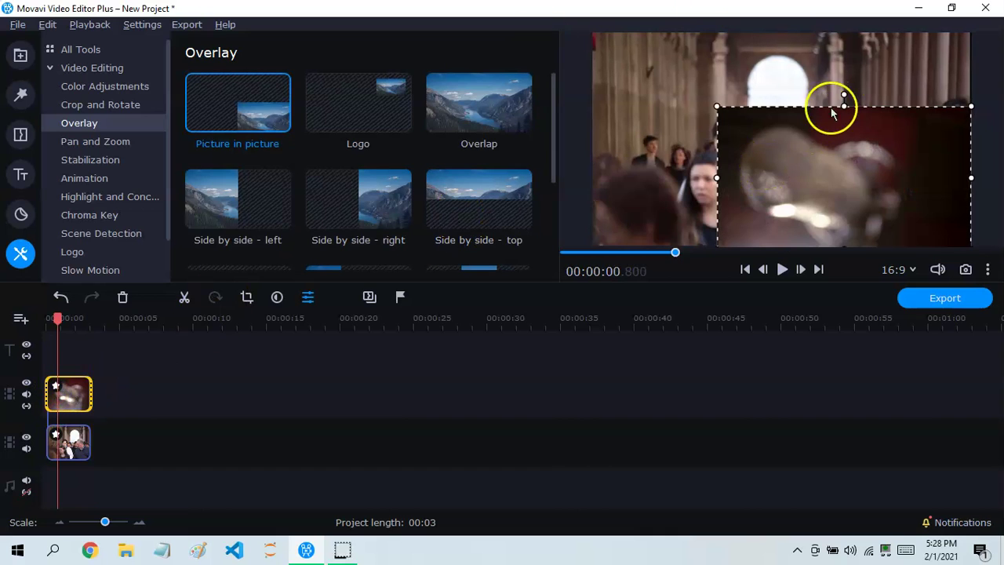
drag(715, 182, 768, 180)
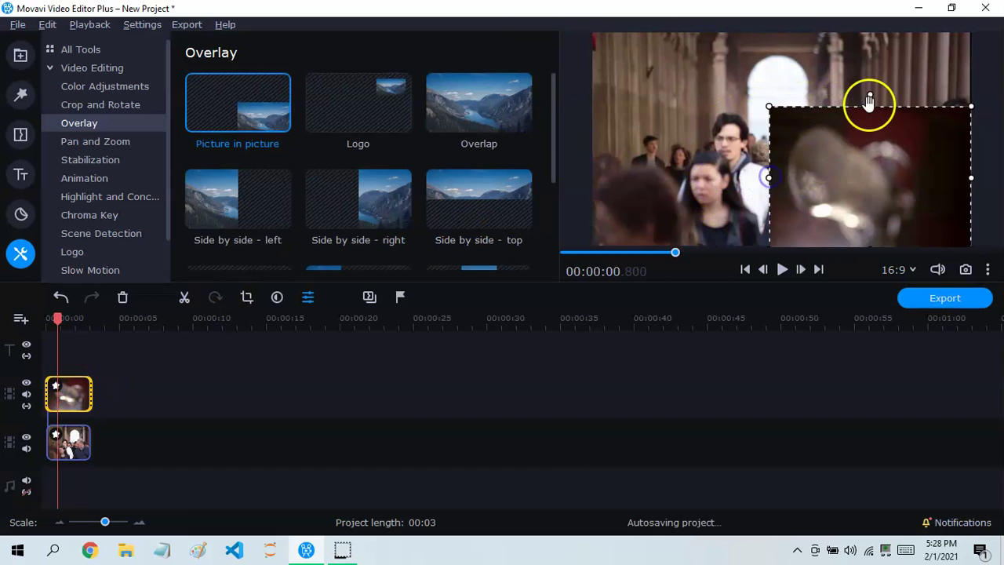
drag(870, 105, 884, 28)
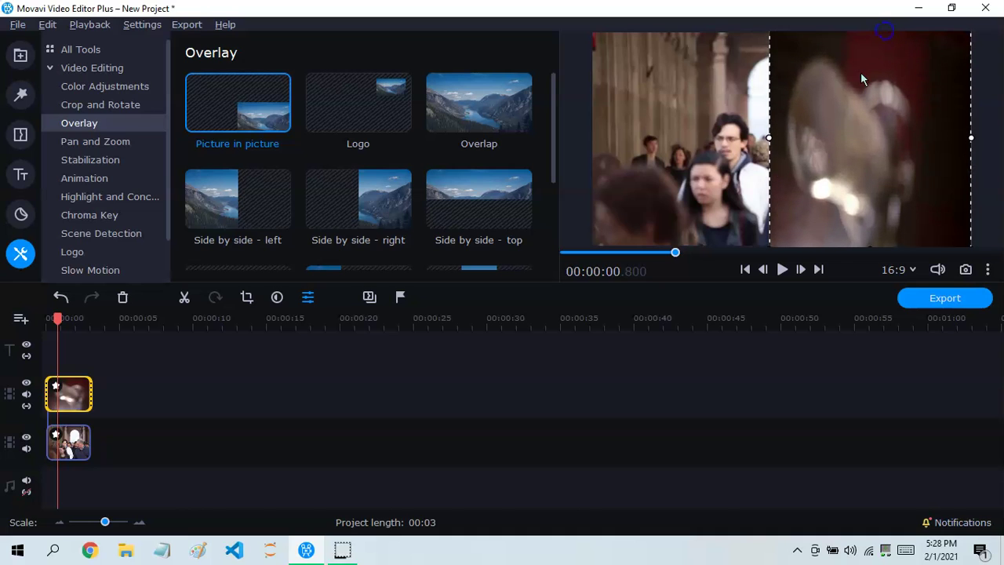
drag(768, 138, 729, 137)
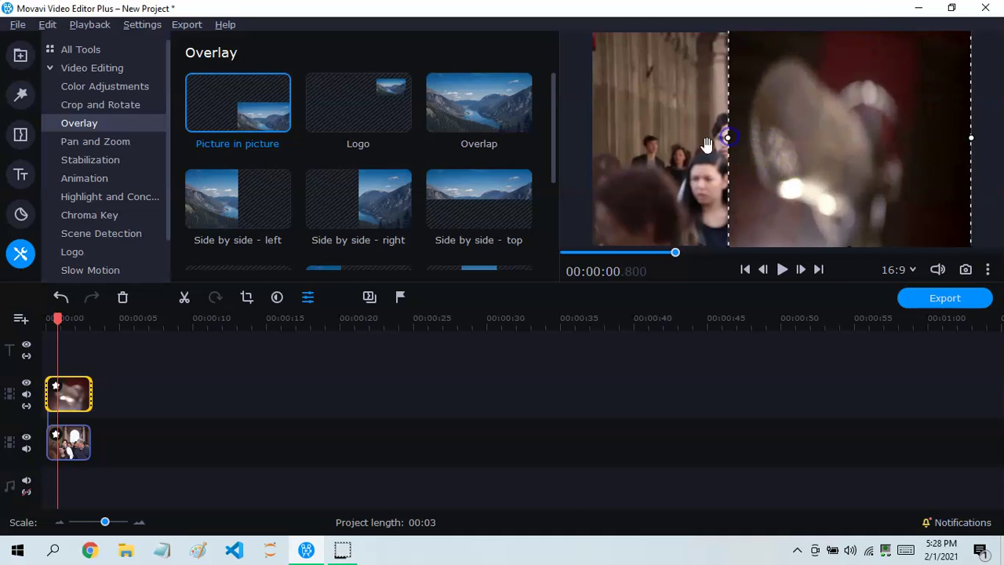
Step: Undo the size changes and the Picture in picture overlay on the microphone clip
click(60, 298)
click(60, 298)
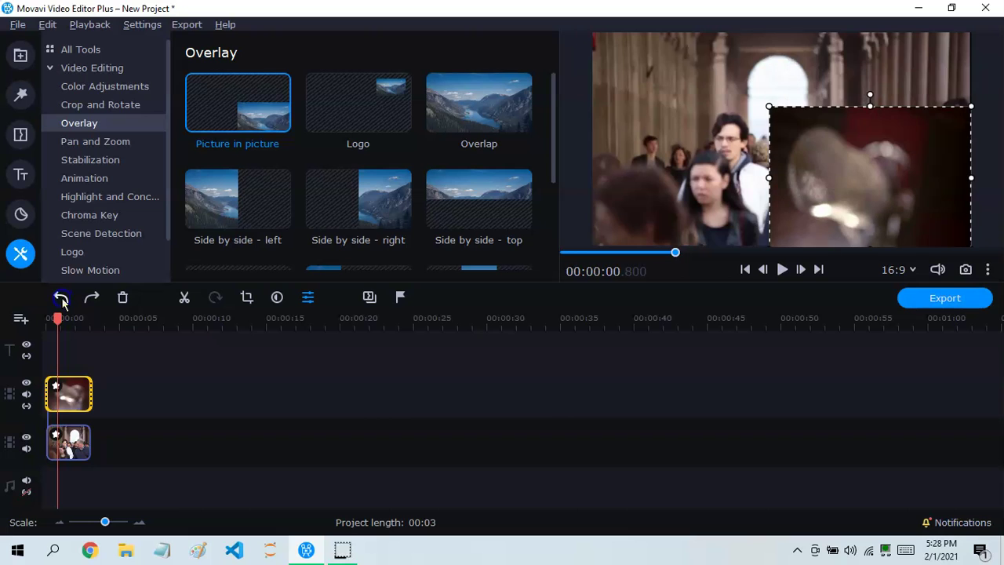
click(61, 299)
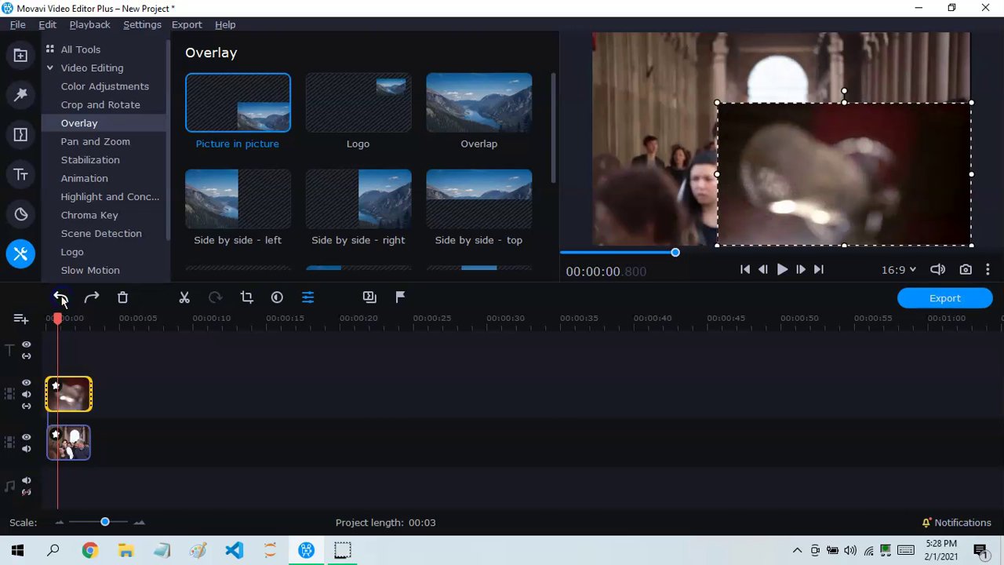
click(60, 299)
click(295, 424)
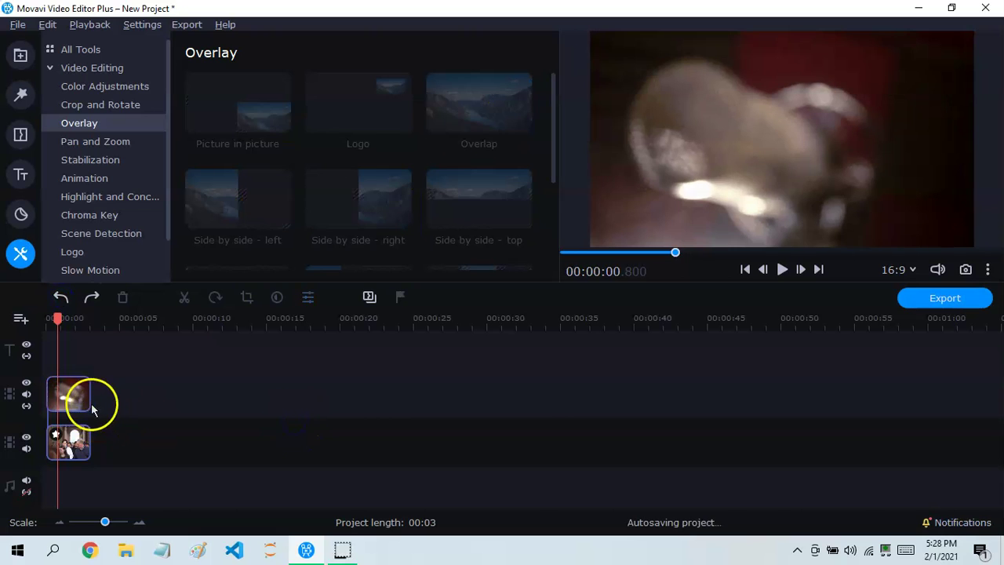
Step: Apply the Side by side - right overlay to the microphone clip and play the project from the beginning
click(88, 404)
click(334, 206)
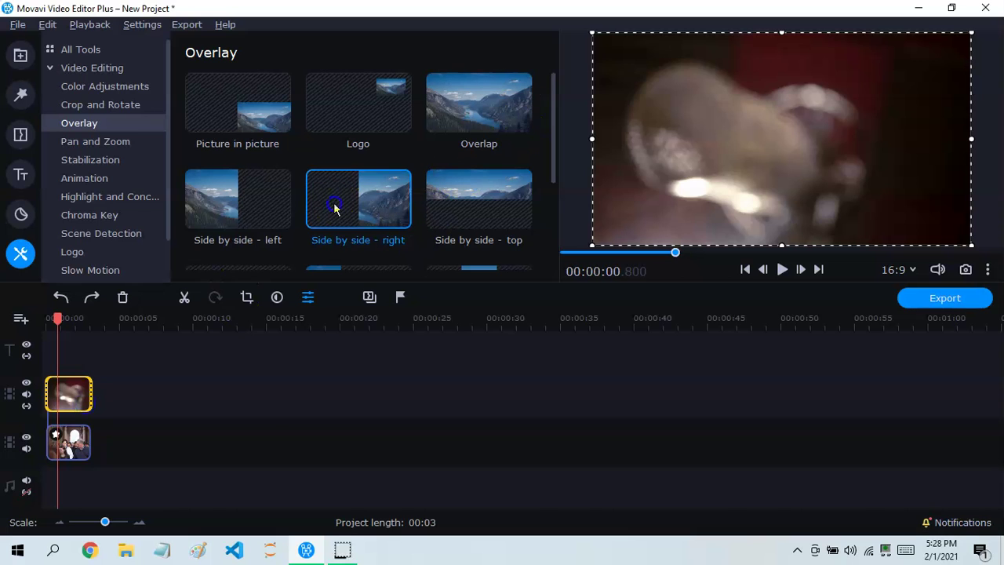
click(299, 423)
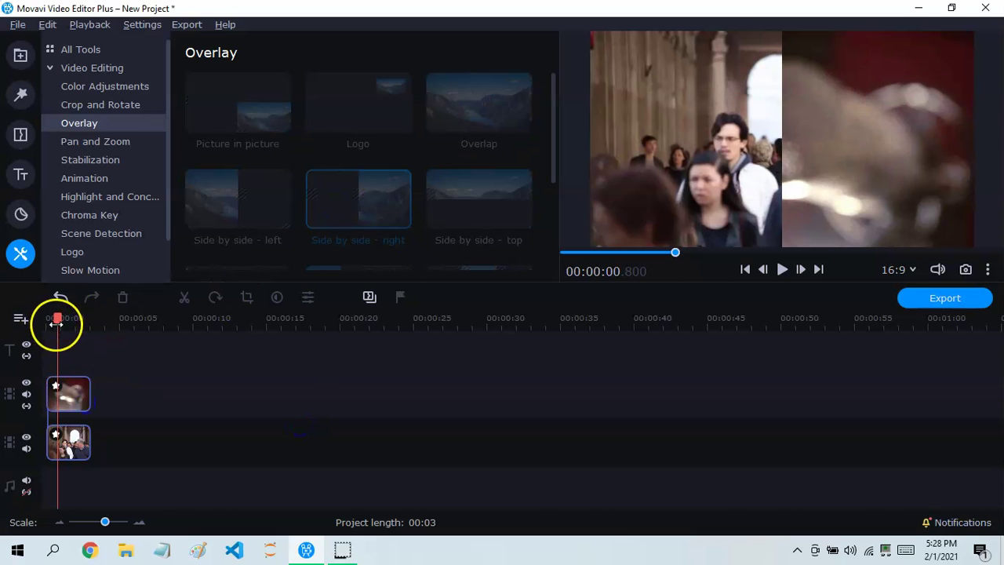
drag(56, 322, 18, 321)
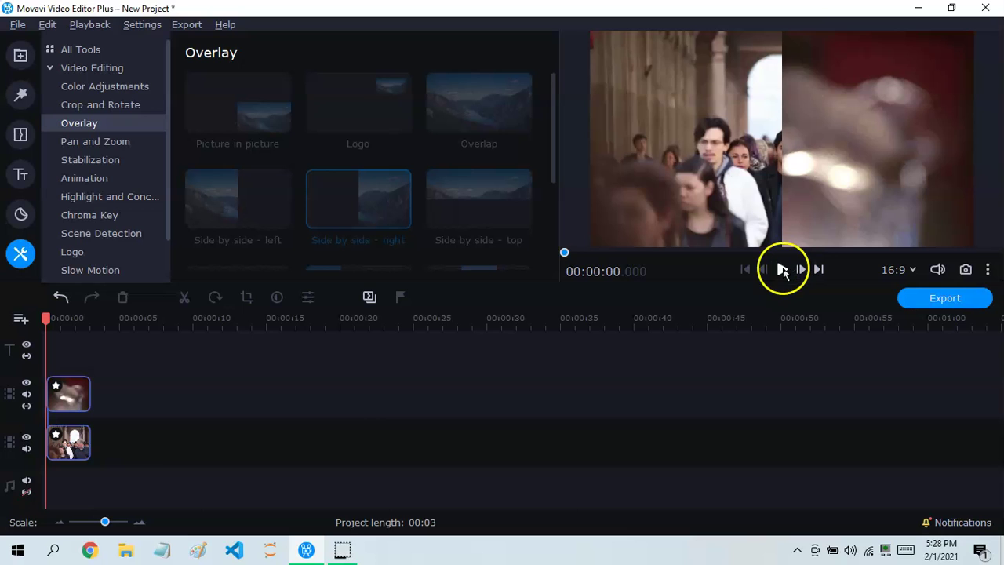
click(782, 269)
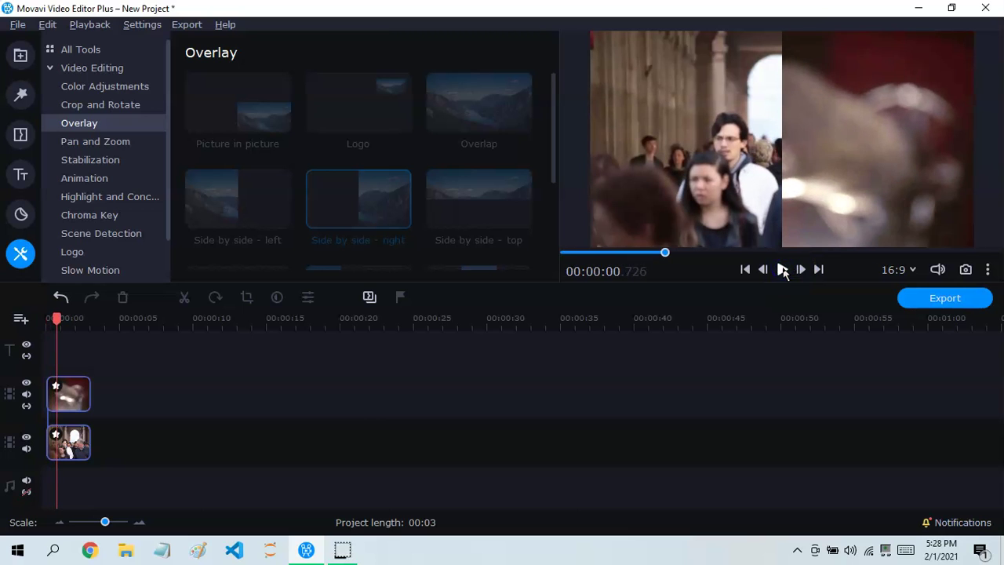
Step: Delete the microphone clip from the timeline and remove New Project.gif from the Media Bin
click(82, 408)
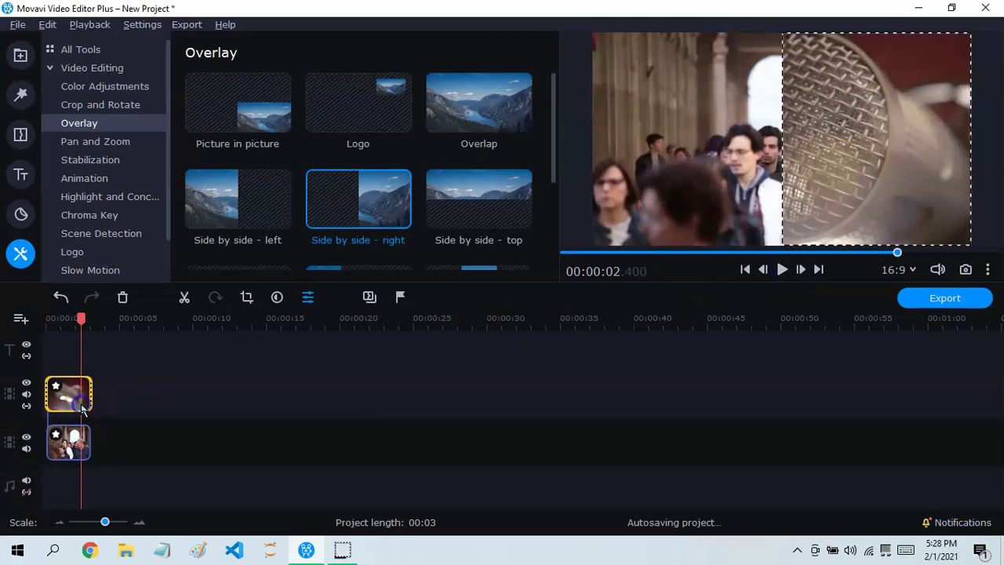
key(Delete)
click(21, 55)
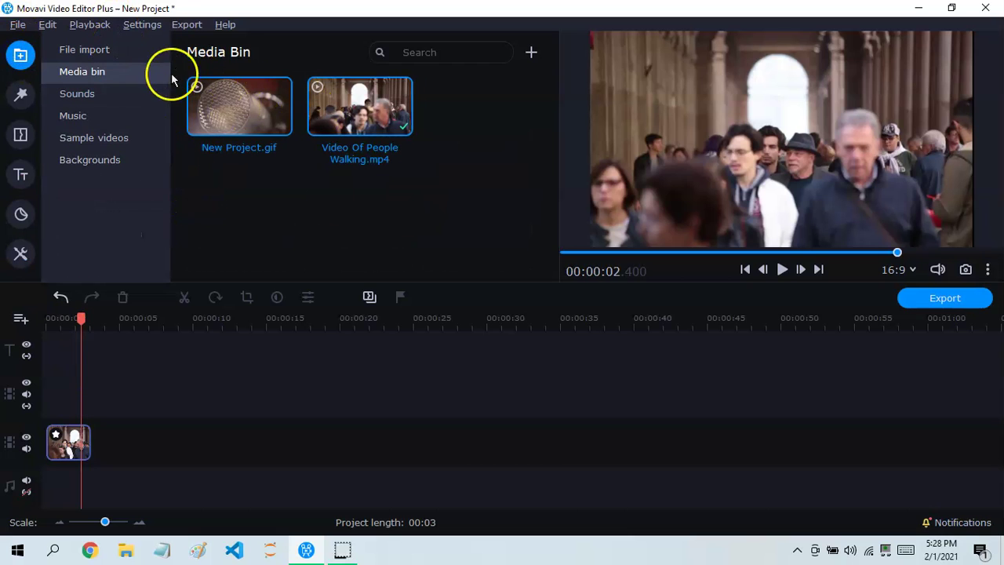
key(Delete)
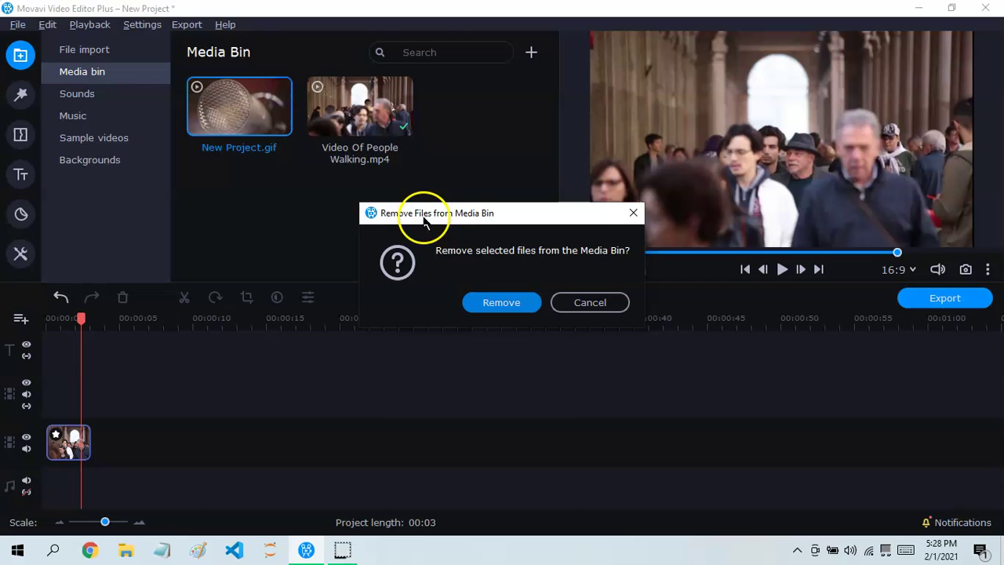
click(504, 298)
Step: Import My journey.gif from the finished drafts folder into the Media Bin
click(128, 49)
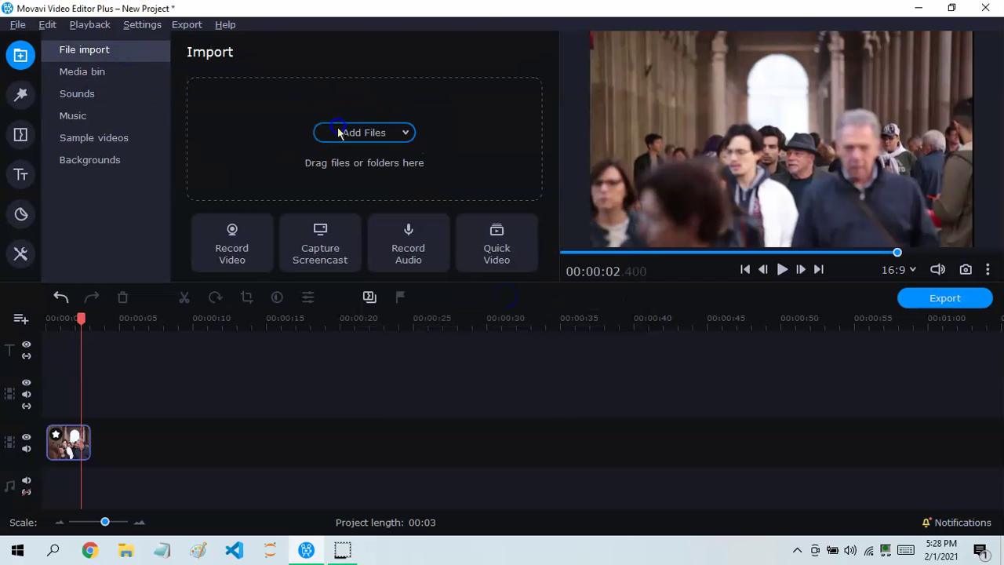
click(359, 133)
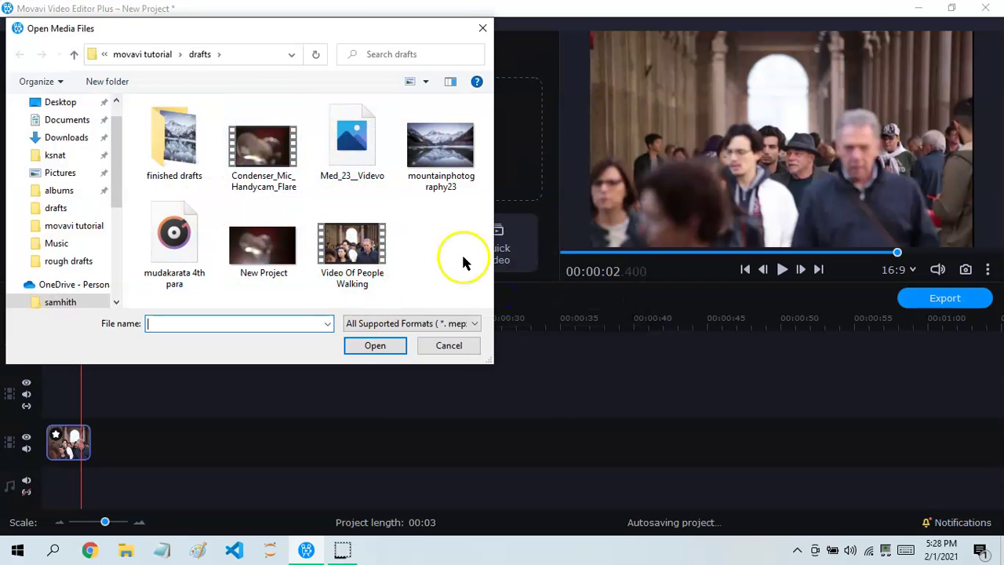
drag(433, 195, 461, 244)
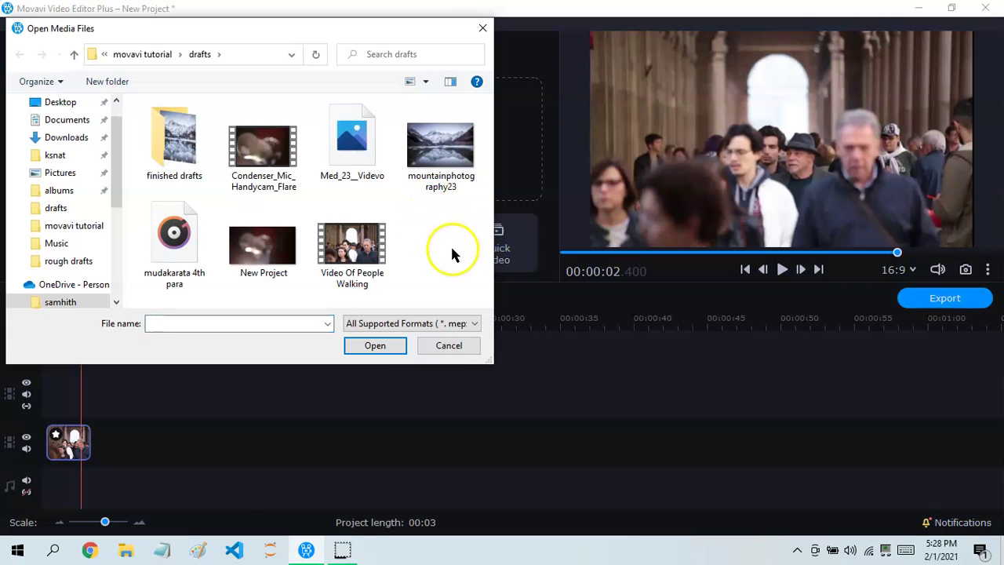
click(191, 176)
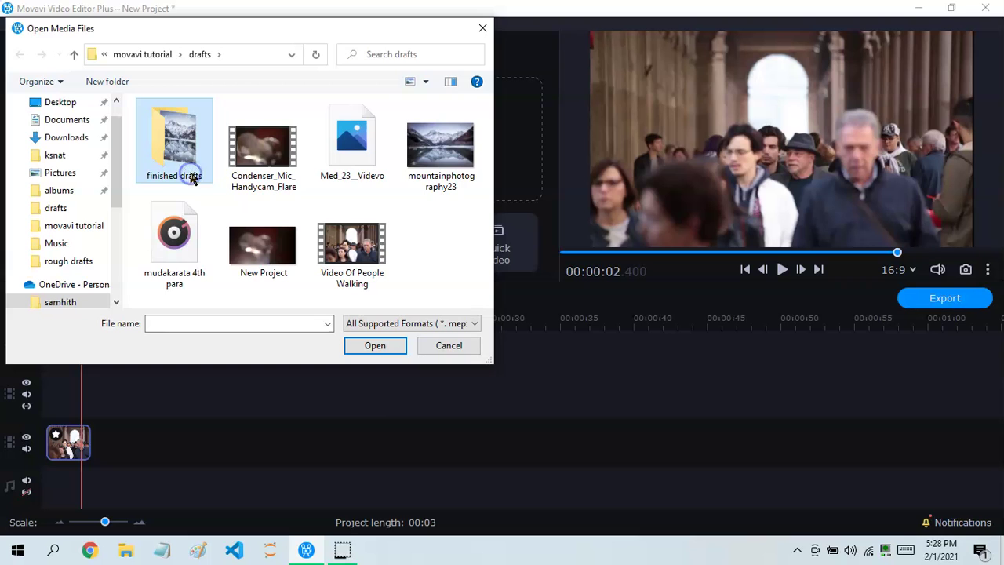
double_click(191, 176)
double_click(186, 169)
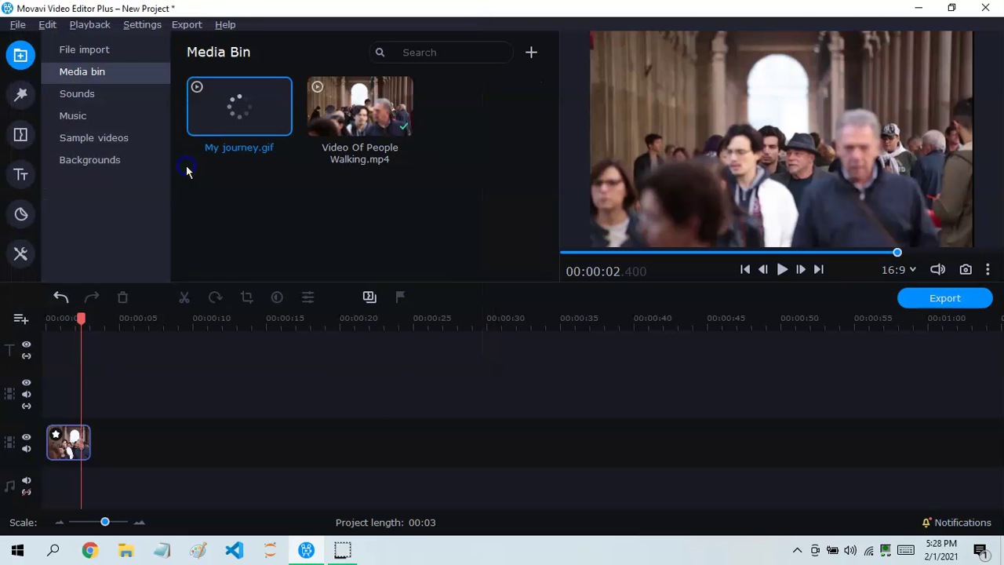
Step: Place My journey.gif on the overlay track above the walking clip and trim its end to match that clip
drag(264, 117, 200, 191)
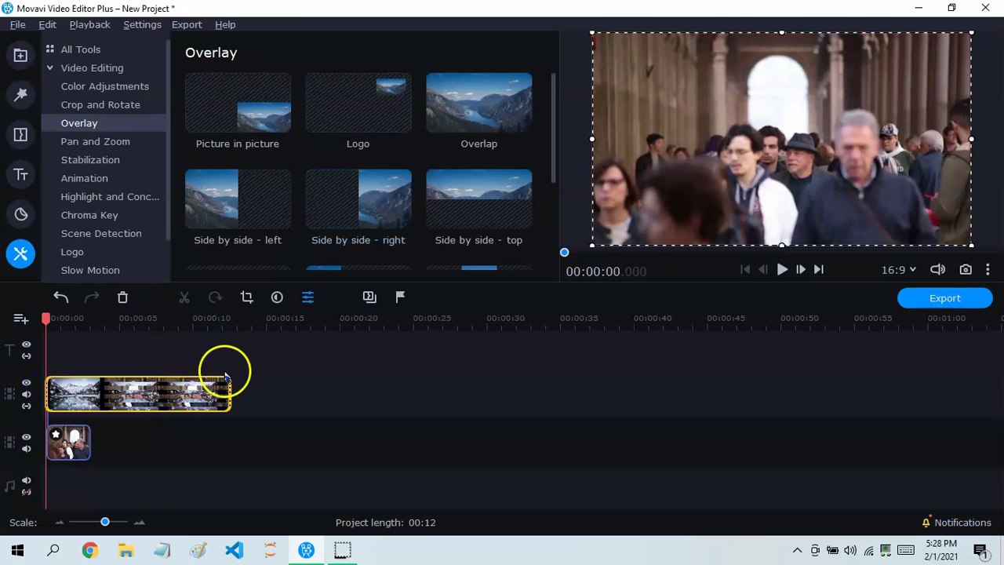
click(209, 400)
drag(233, 392, 90, 426)
click(103, 351)
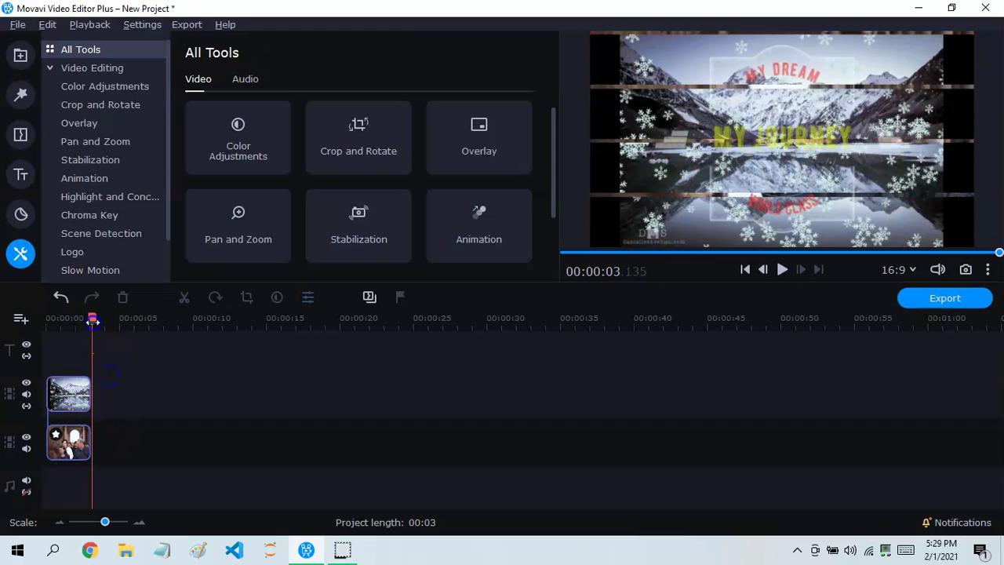
Step: Apply the Side by side - right overlay to the My journey.gif clip and play the project from the beginning
click(78, 400)
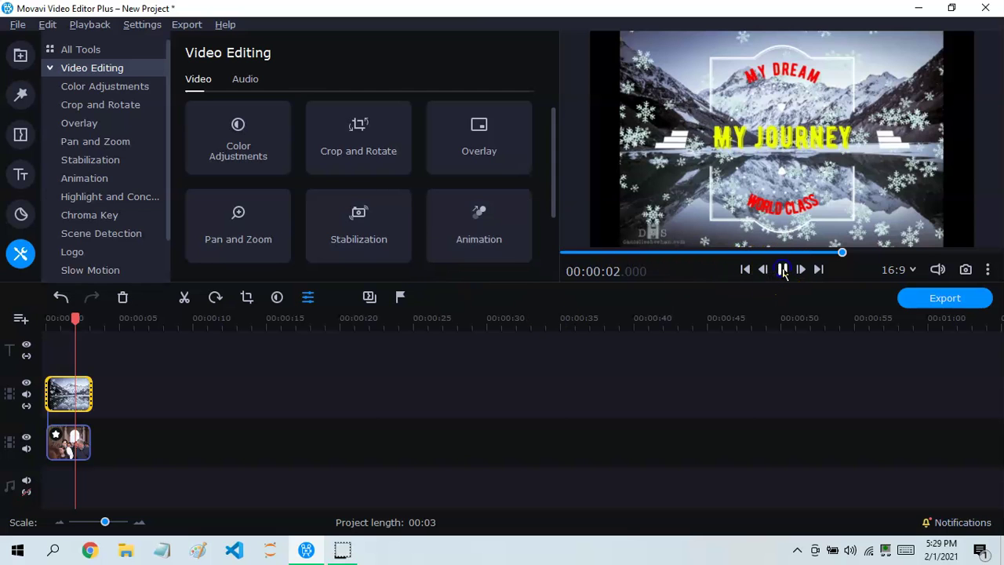
click(782, 270)
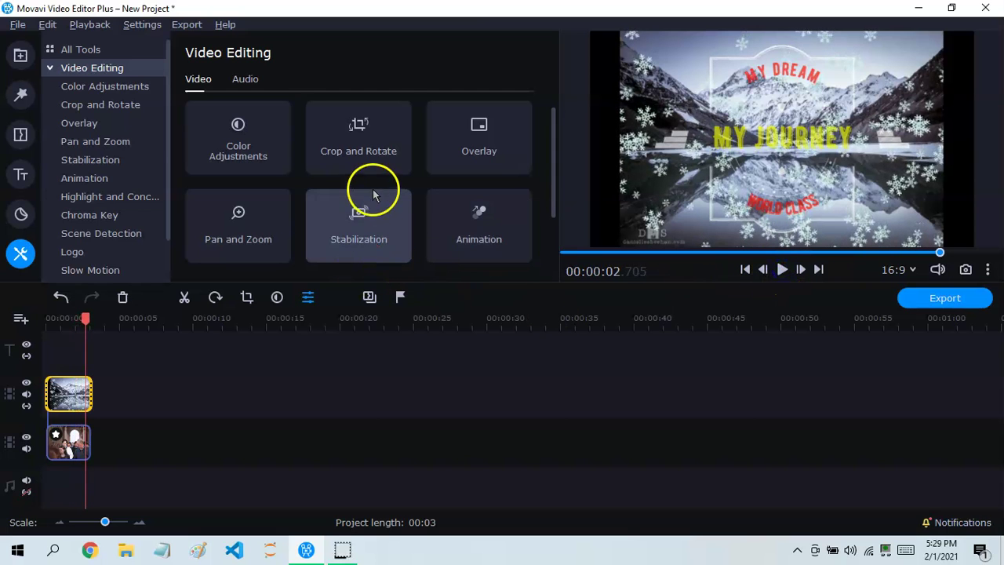
click(78, 215)
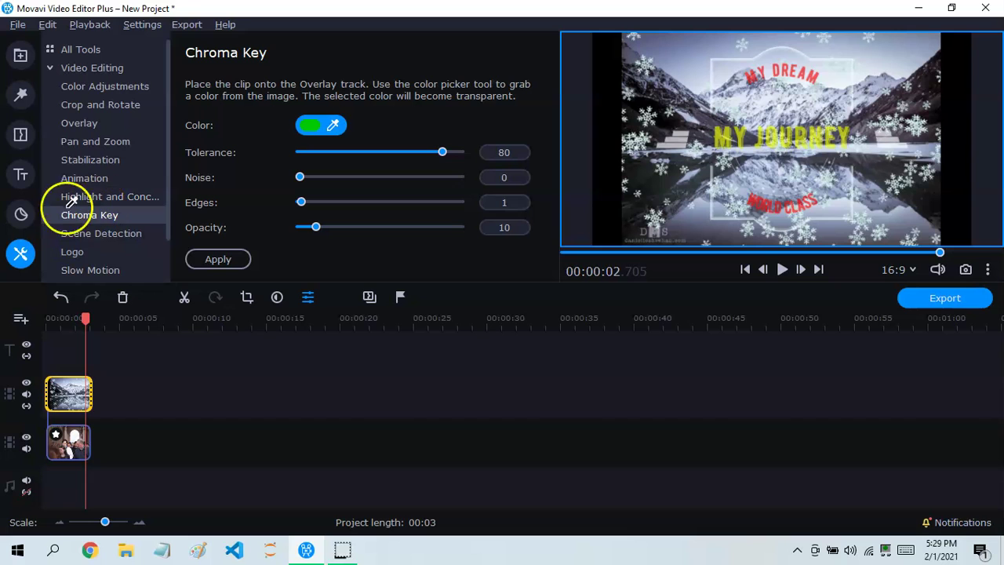
click(118, 123)
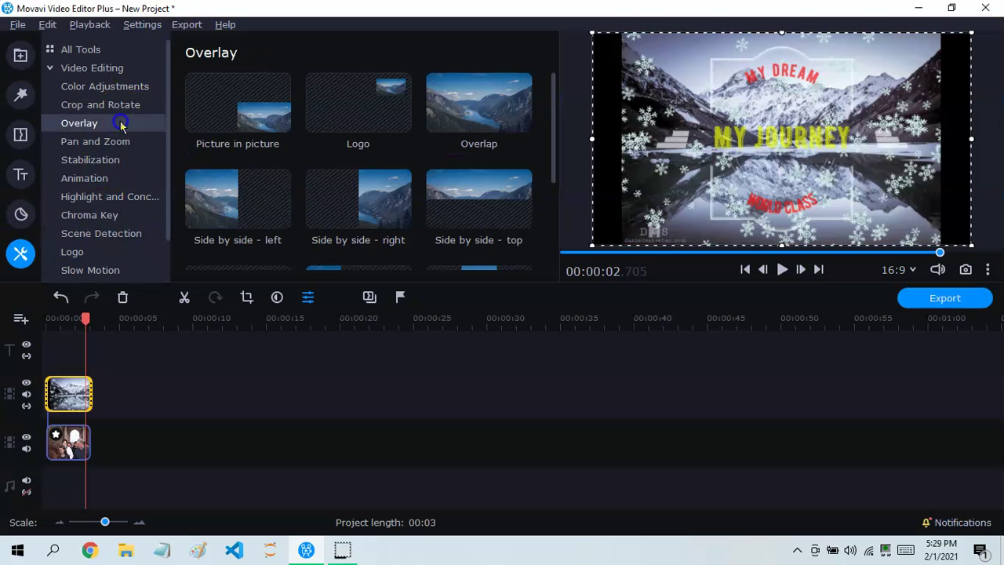
click(399, 196)
click(305, 441)
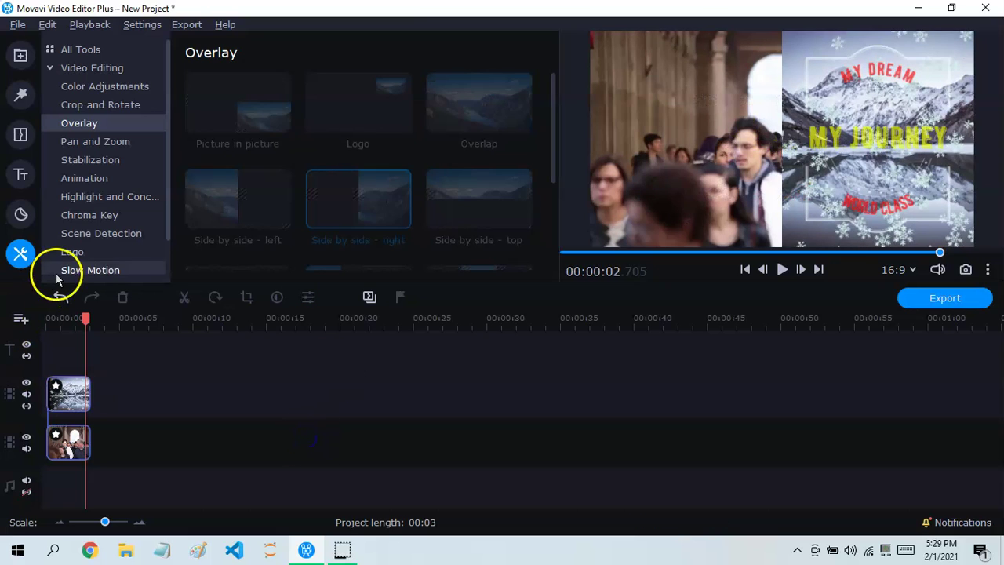
drag(76, 326, 47, 322)
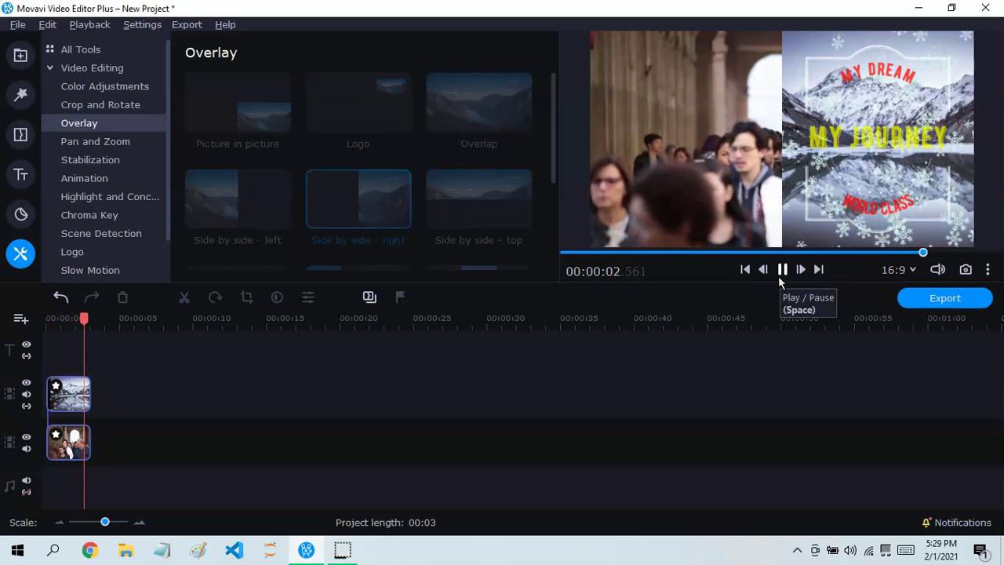
click(902, 108)
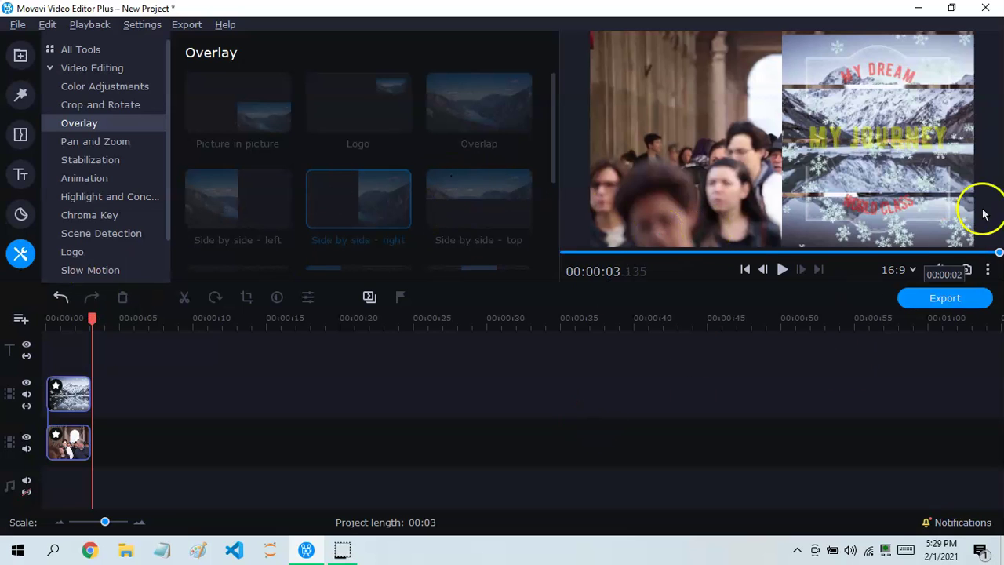
Step: Extend the walking clip and the My journey.gif clip to about 4.5 seconds and play the project from the beginning
click(72, 469)
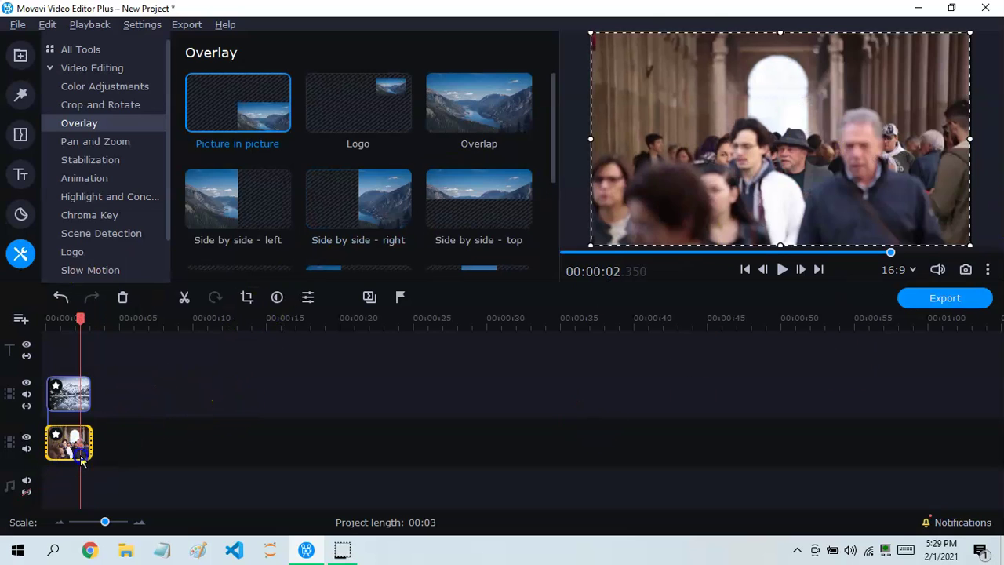
drag(90, 443, 112, 443)
click(81, 400)
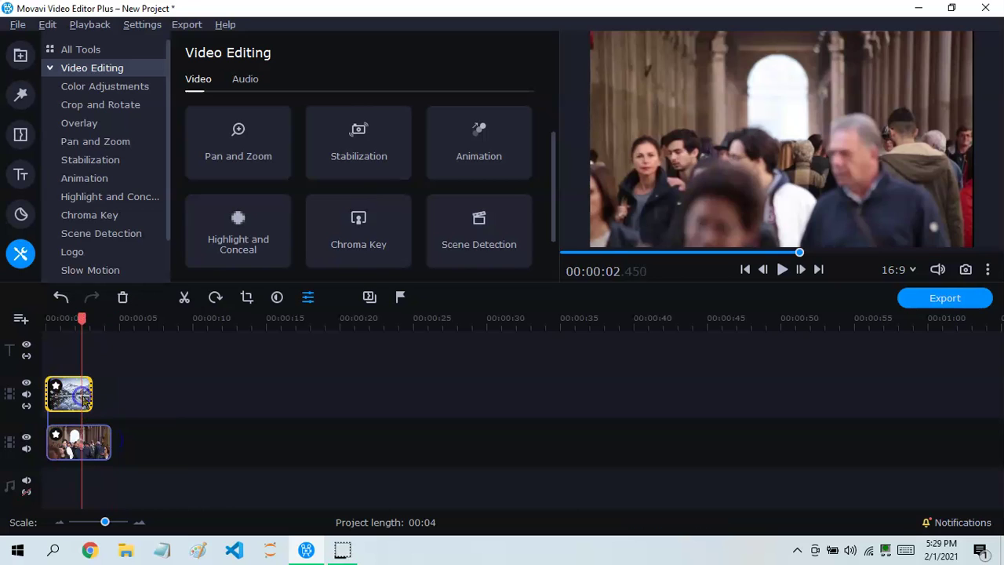
drag(90, 393, 112, 393)
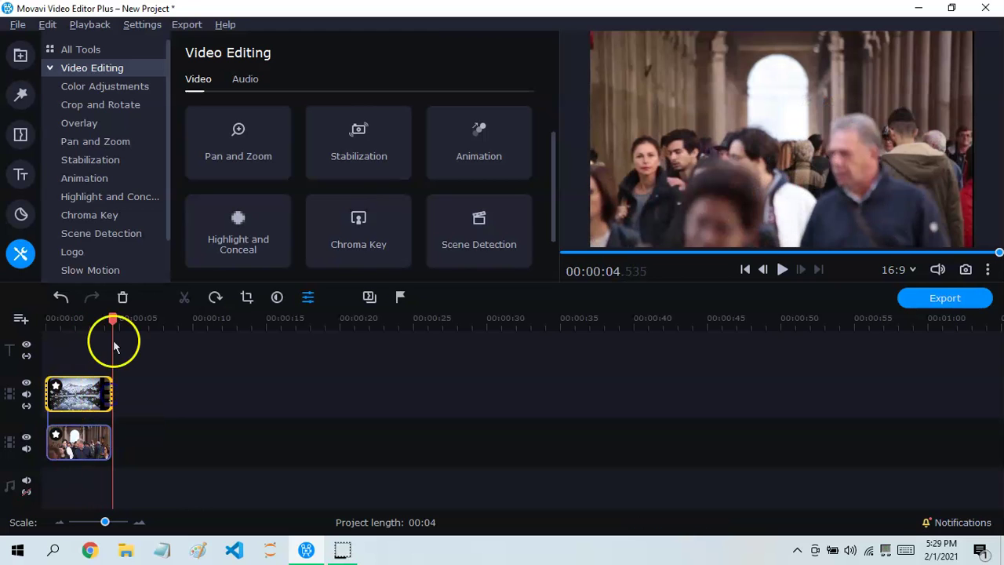
key(Home)
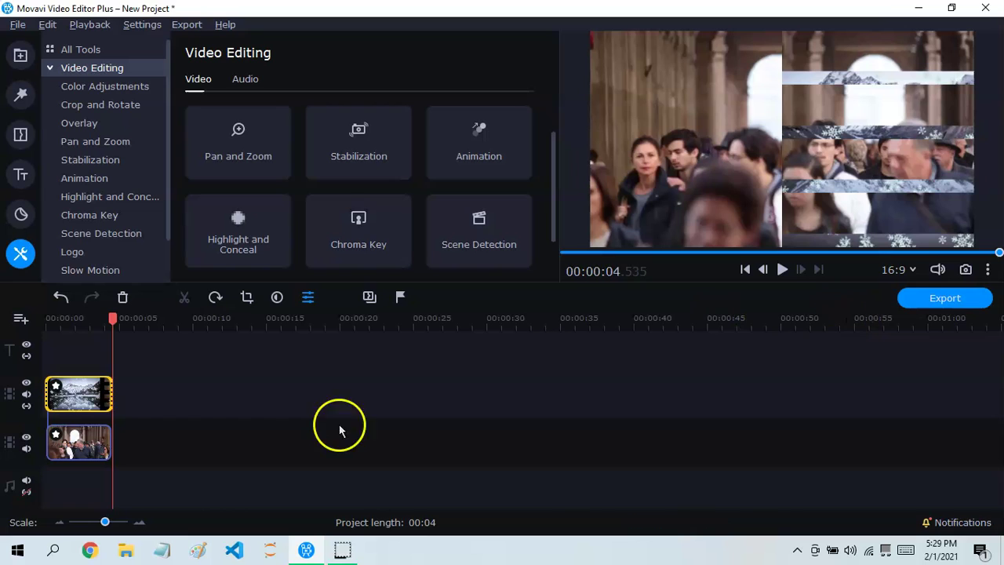
Step: Extend the My journey.gif clip to its full length and stretch the walking clip so both end at about 12.5 seconds
click(174, 382)
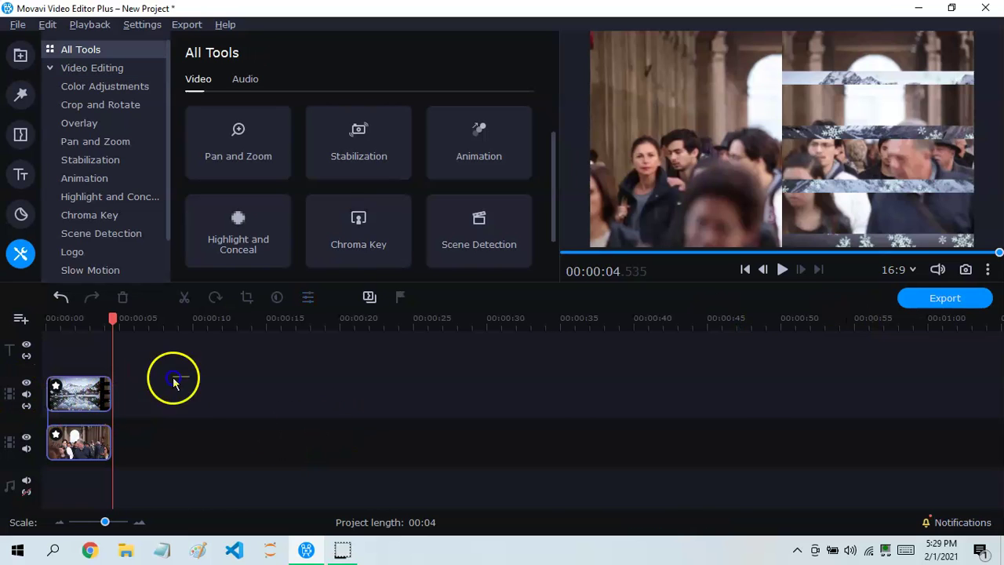
drag(110, 398, 273, 381)
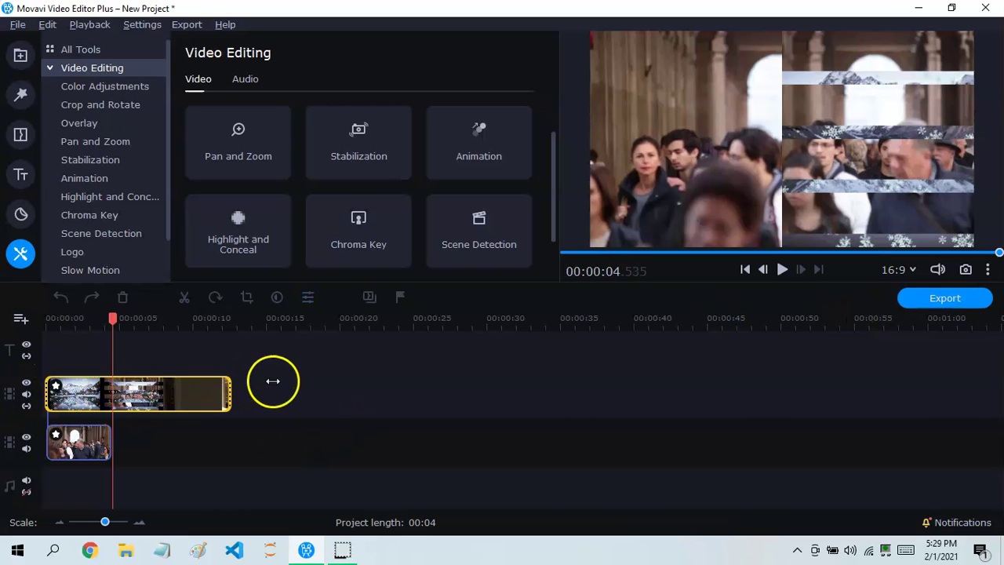
click(92, 447)
drag(109, 443, 229, 429)
click(267, 424)
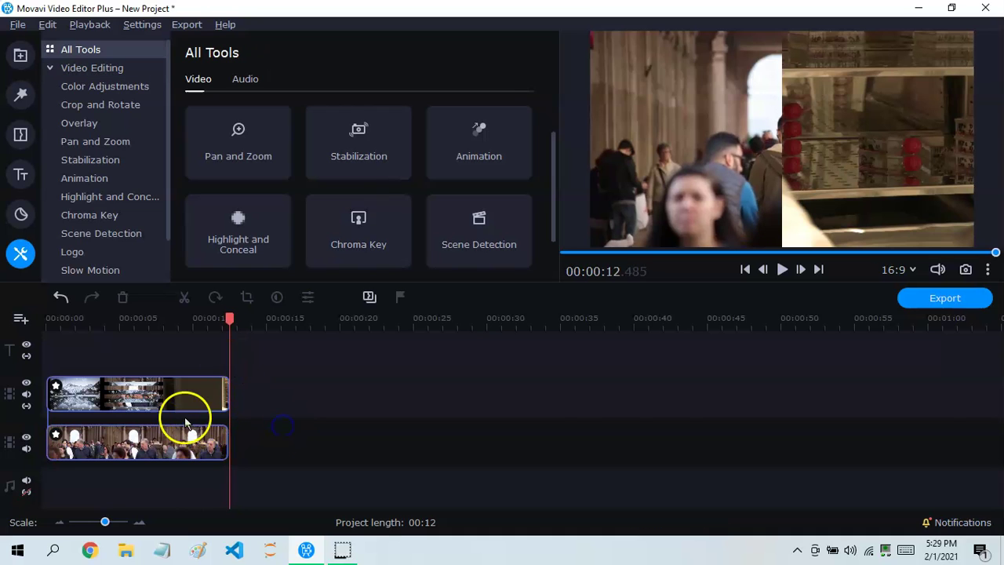
click(210, 401)
drag(223, 394, 225, 394)
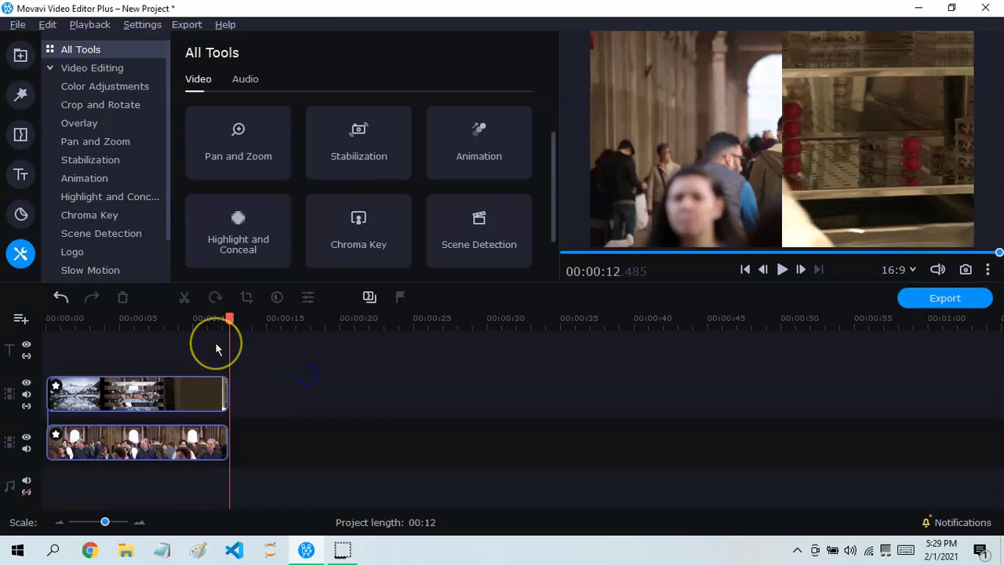
Step: Split the My journey.gif overlay clip at 00:00:03.700
click(198, 385)
click(136, 385)
drag(137, 330, 100, 326)
key(ctrl+b)
click(73, 421)
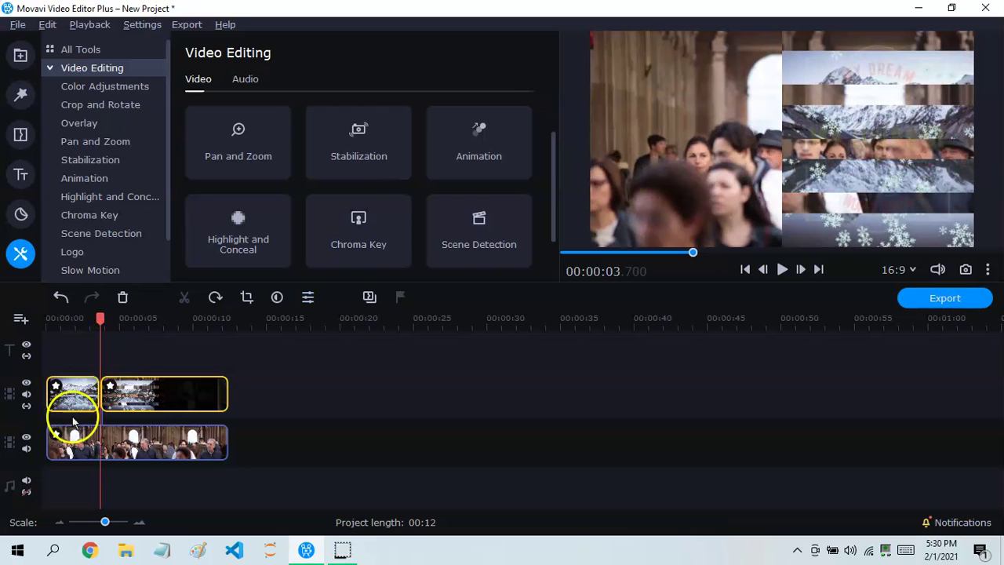
Step: Undo the split of the My journey.gif overlay clip
click(22, 220)
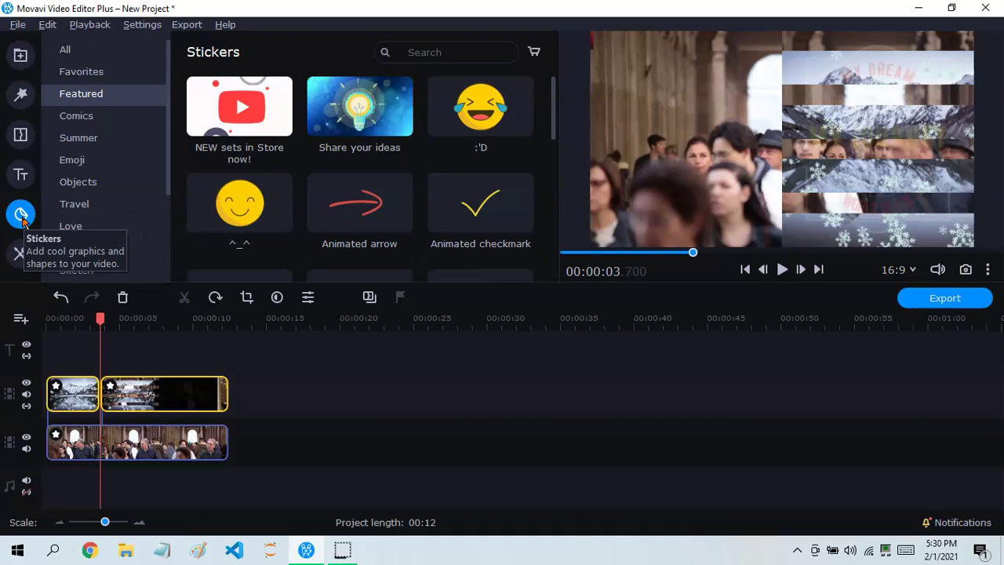
click(127, 390)
click(65, 296)
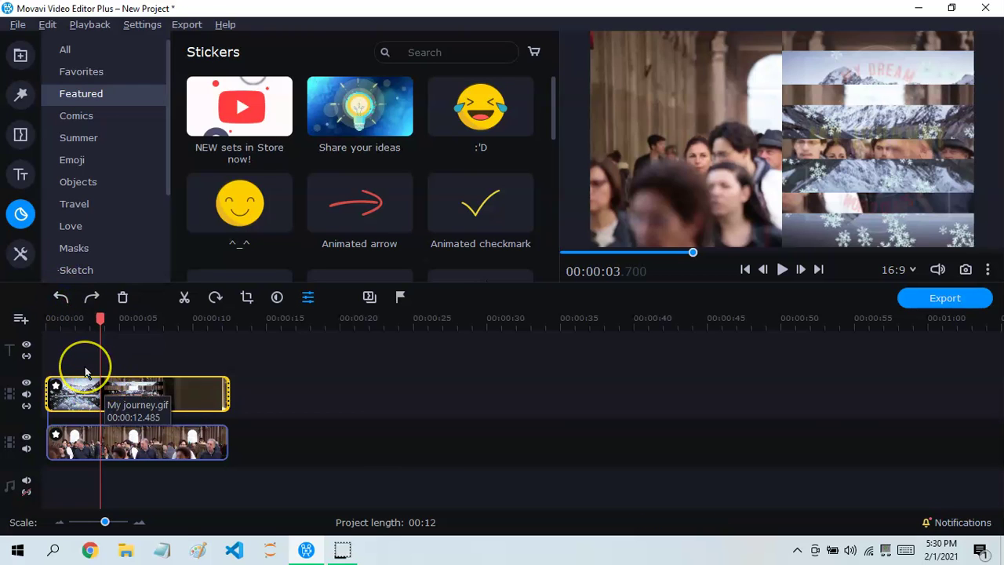
Step: Split the overlay clip again at 00:00:03.700, remove the overlay effect from both parts, and play from the beginning
key(ctrl+b)
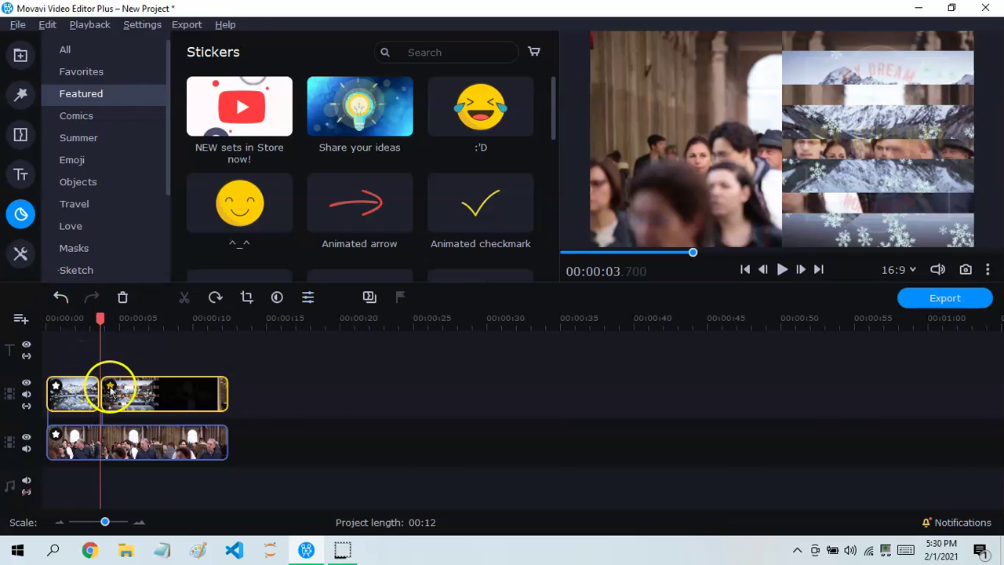
double_click(109, 388)
click(517, 116)
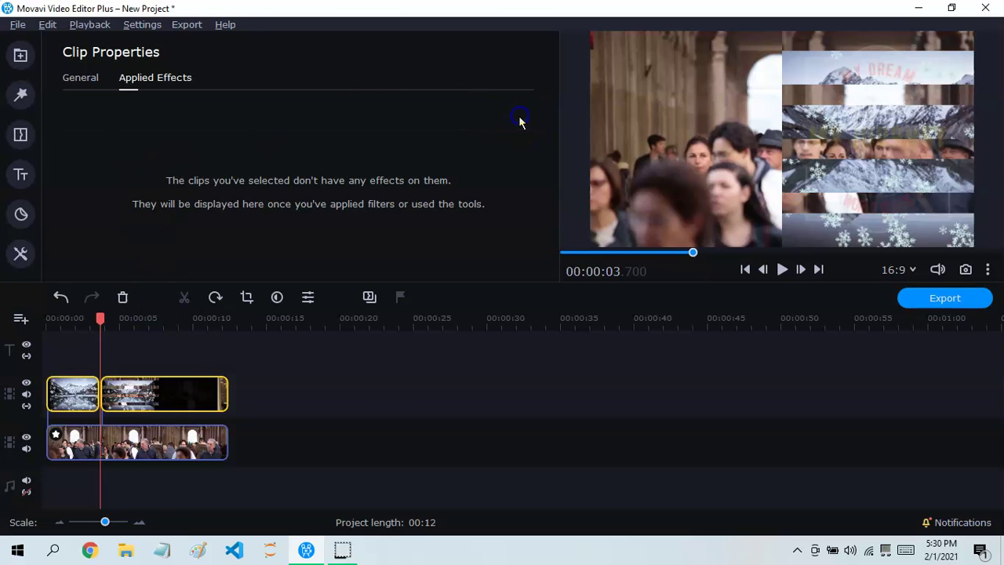
click(120, 396)
drag(119, 318, 46, 323)
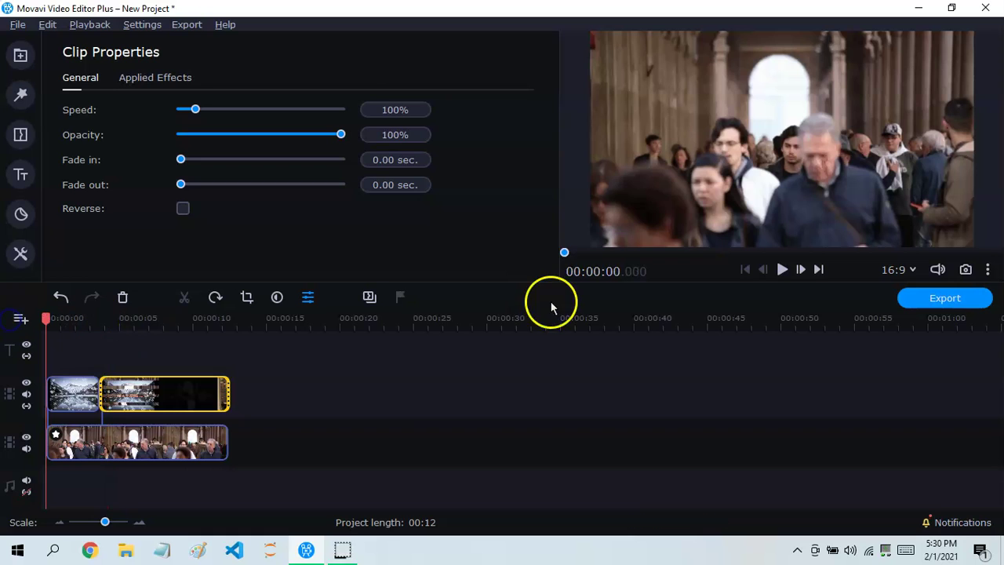
click(783, 269)
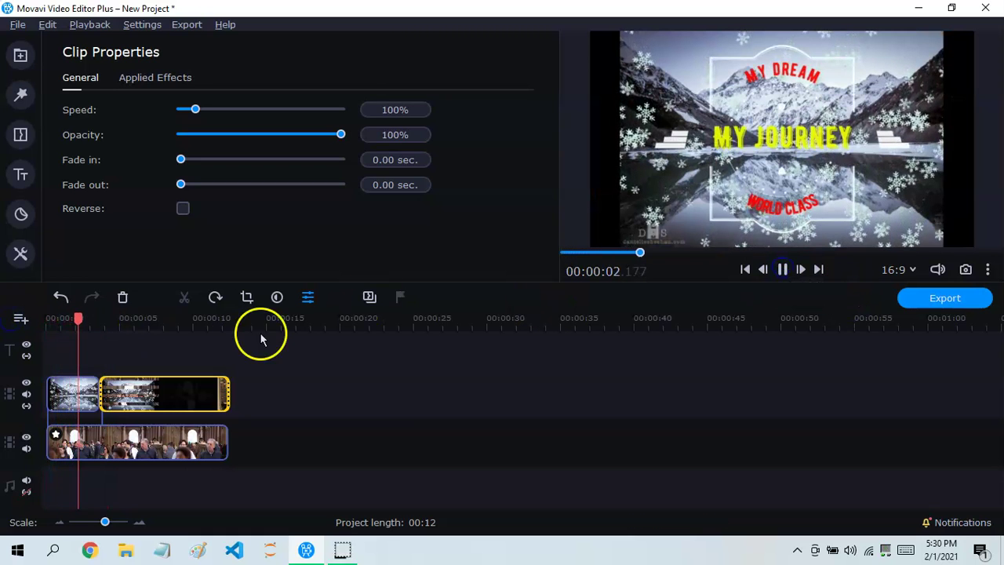
Step: Undo the effect removal and the split on the overlay clip, reopen the Overlay tool and pause playback
click(61, 297)
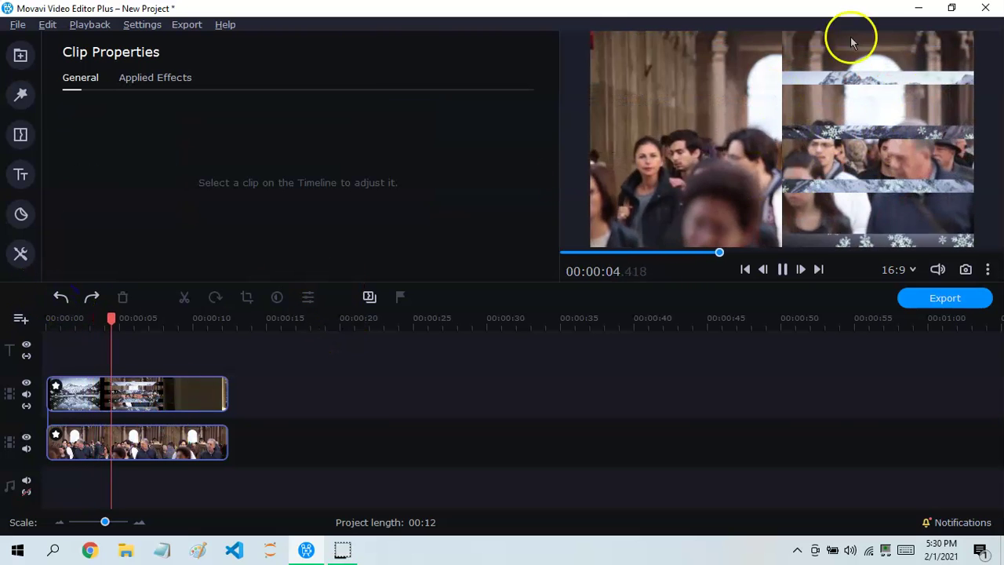
click(20, 252)
click(117, 123)
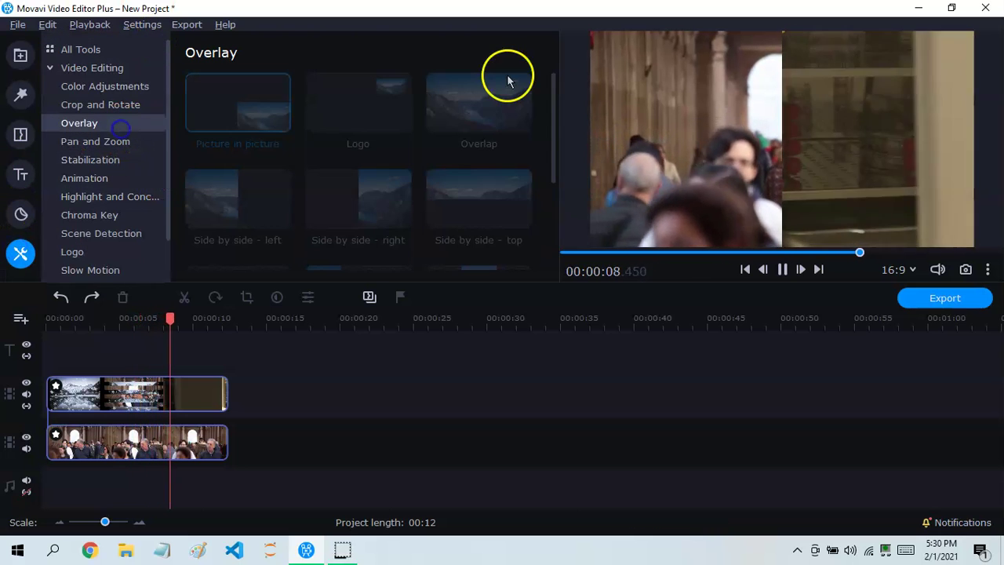
click(781, 269)
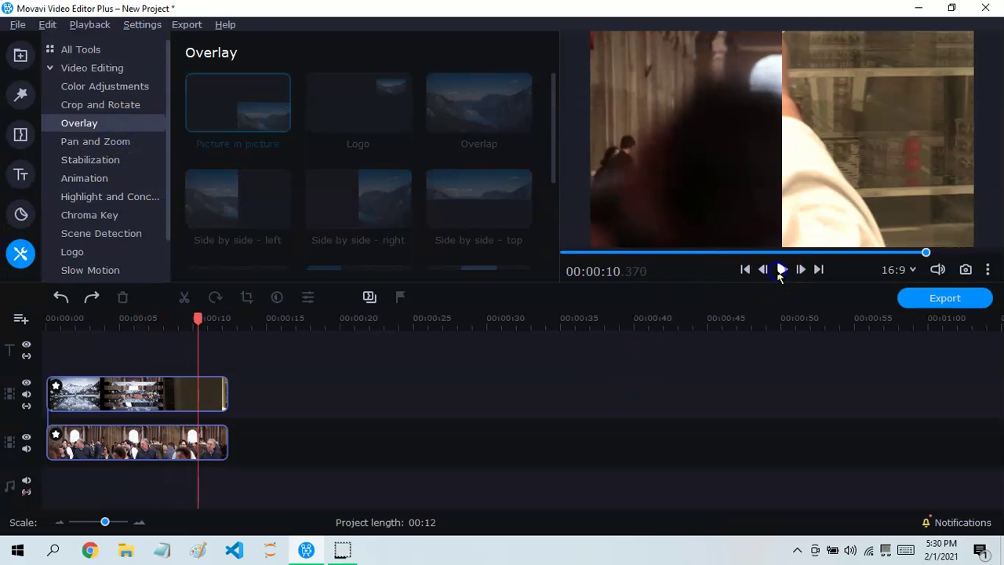
Step: Split the My journey.gif overlay clip just before the 4-second mark and apply Side by side - right to its first part
drag(199, 333, 55, 328)
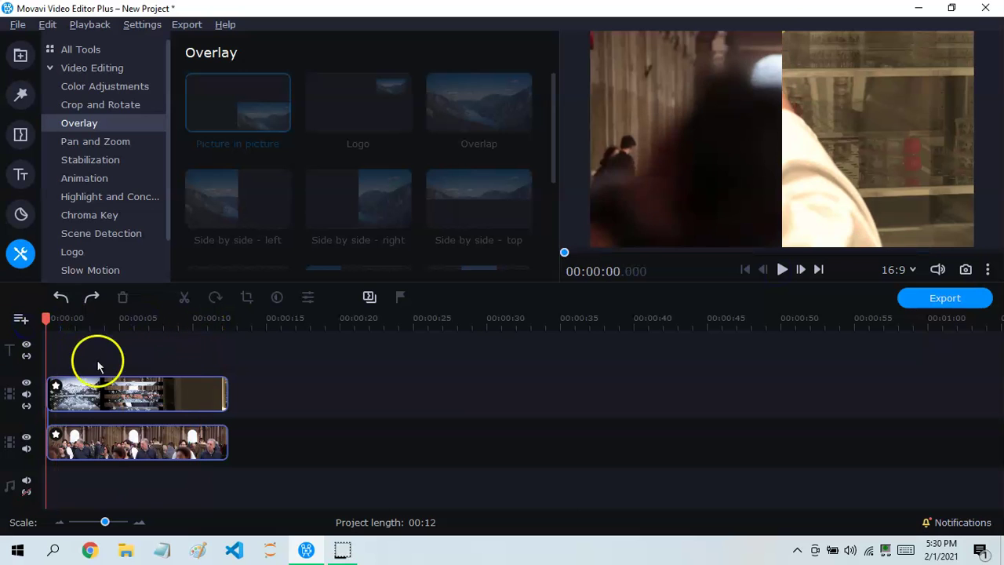
click(81, 400)
drag(87, 322, 101, 321)
click(101, 327)
click(85, 388)
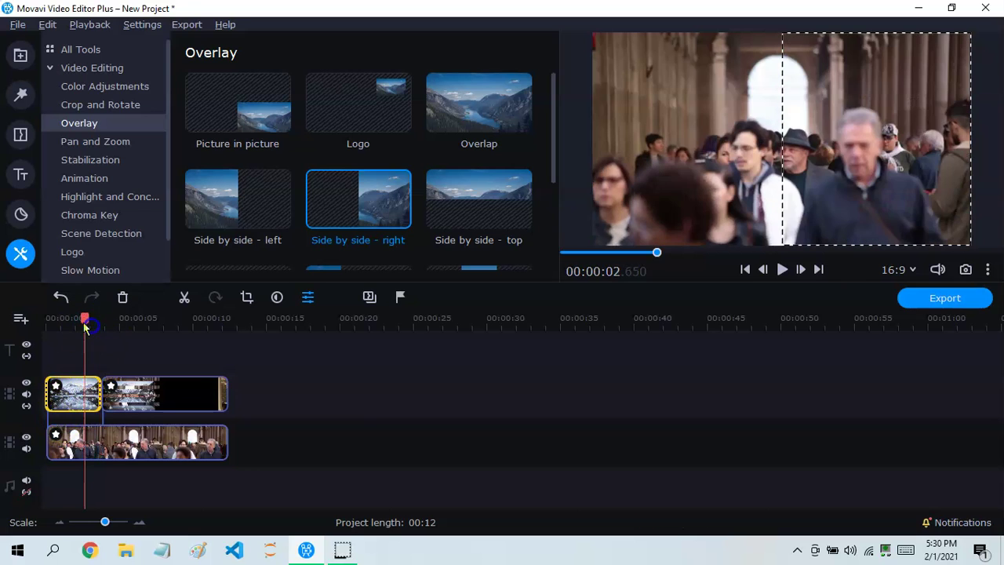
click(382, 216)
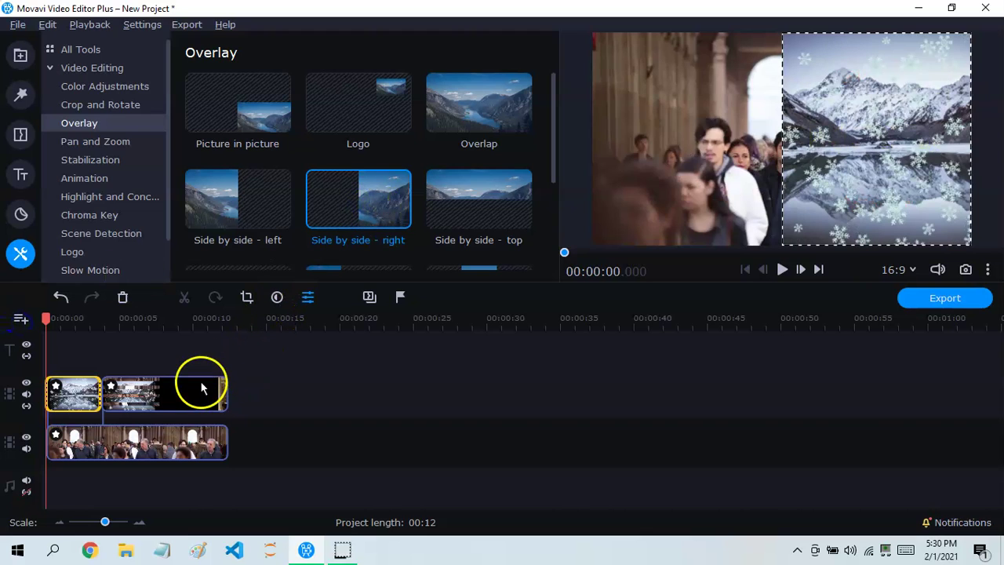
Step: Pause playback, remove the Side by side - right effect from the overlay clip's second part, and play from the beginning
click(511, 468)
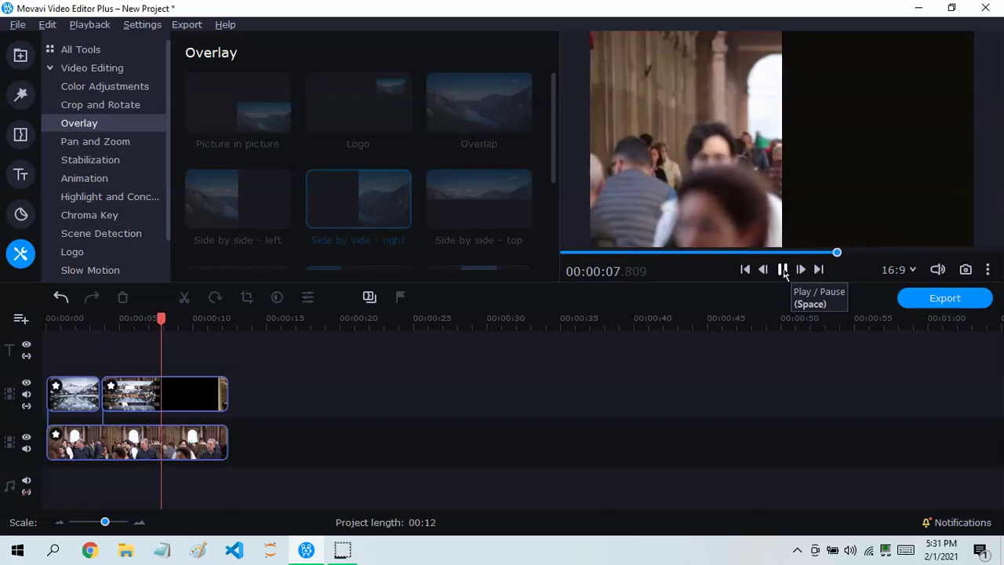
click(783, 269)
click(112, 387)
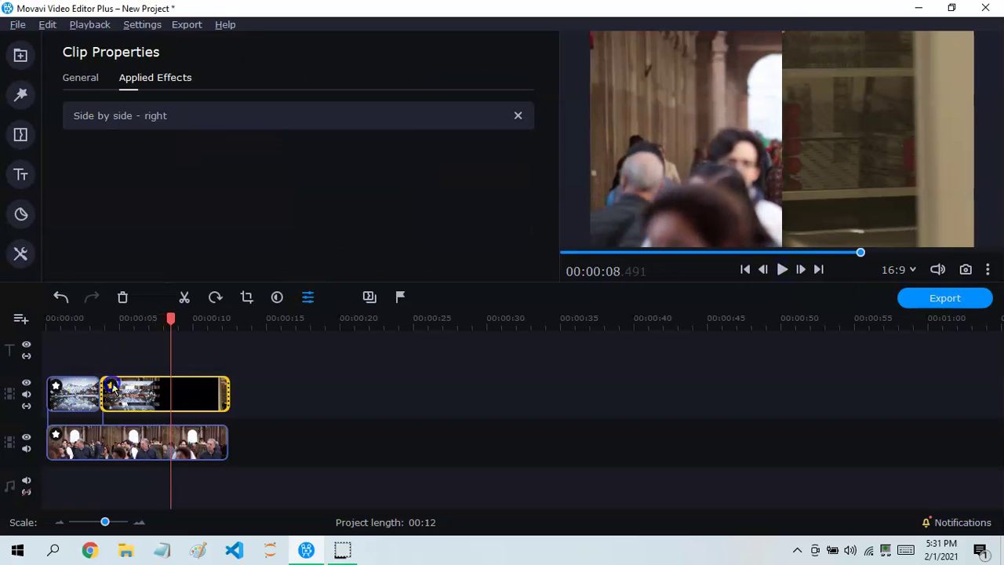
click(522, 114)
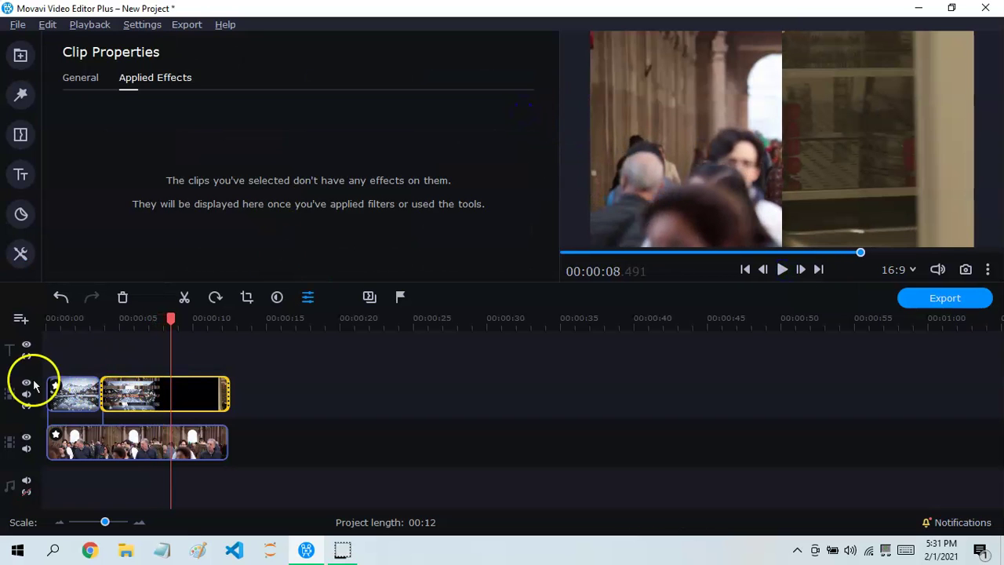
key(Home)
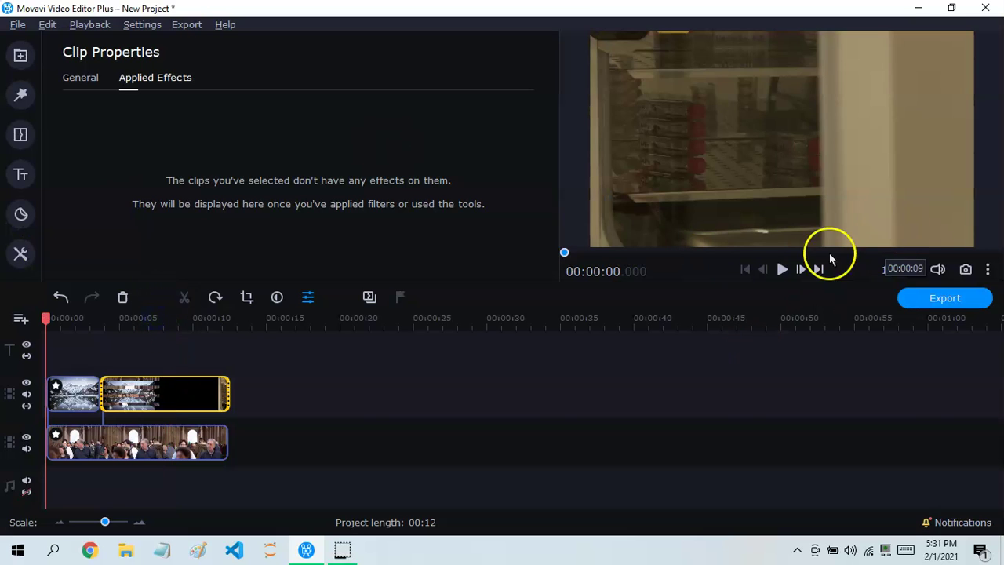
click(784, 270)
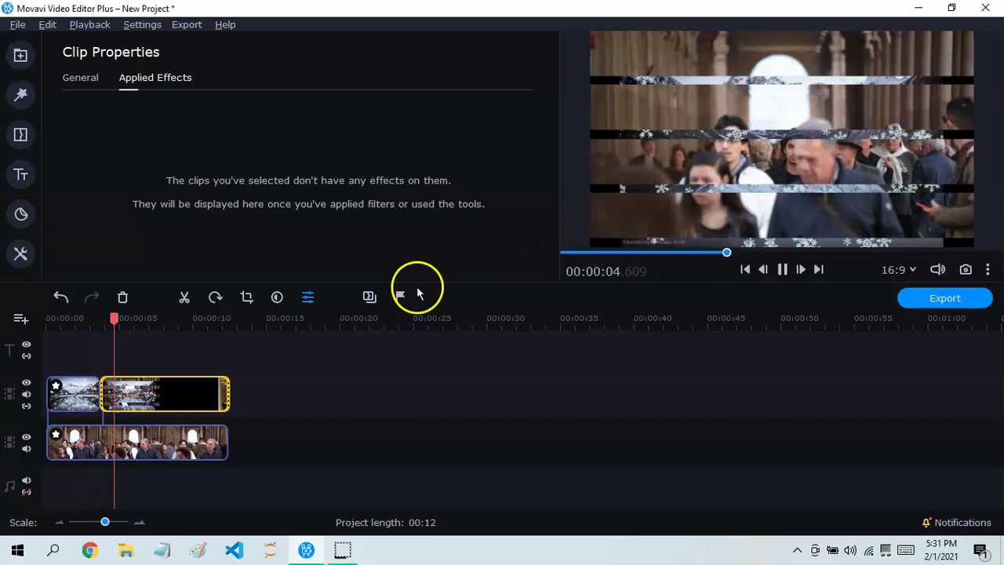
Step: Delete the second part of the overlay clip and play the timeline from the beginning
click(176, 398)
key(Delete)
drag(180, 319, 49, 318)
click(459, 367)
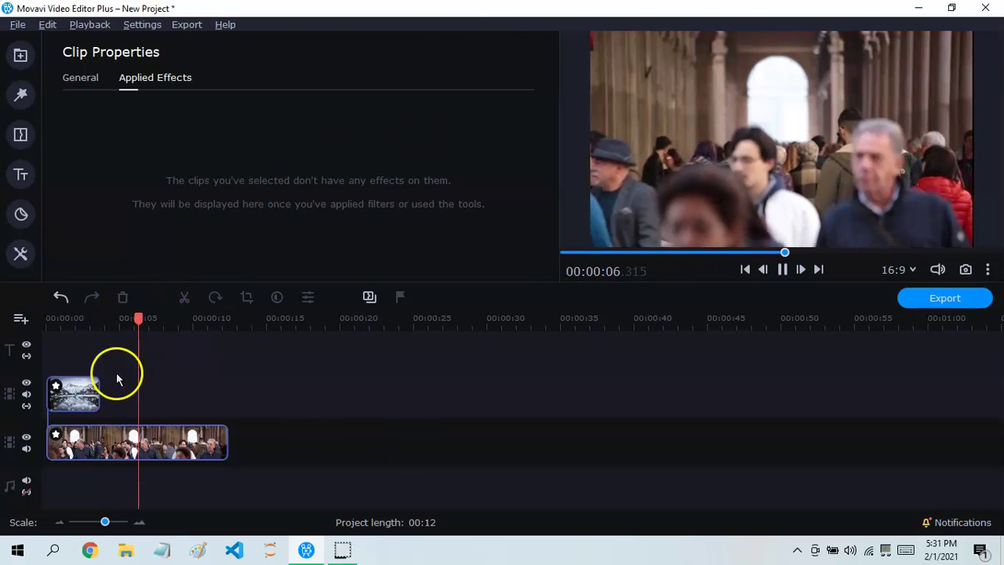
Step: Split the remaining overlay clip at 00:00:03.650 and delete the short piece left at its end
click(88, 389)
drag(160, 322, 79, 331)
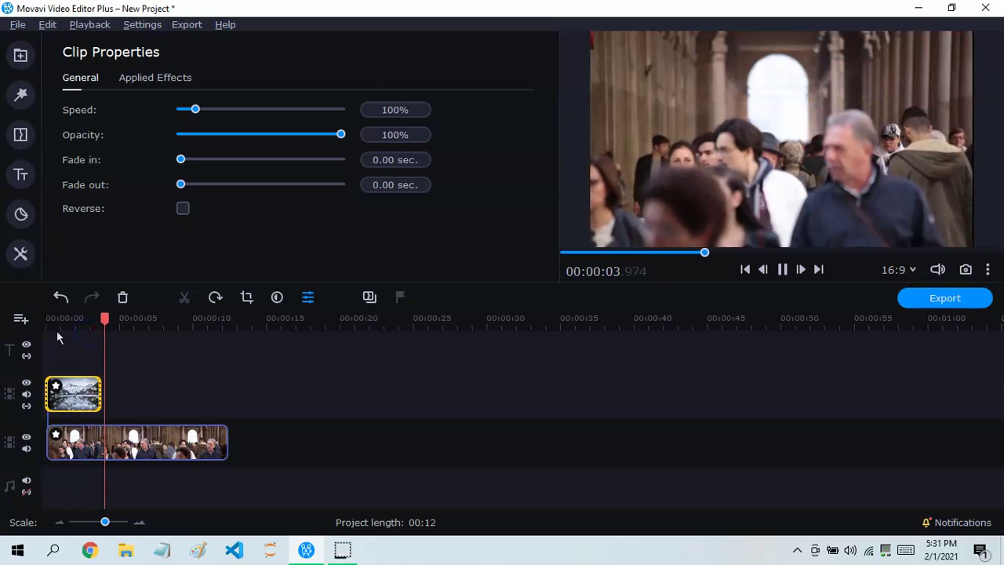
click(100, 397)
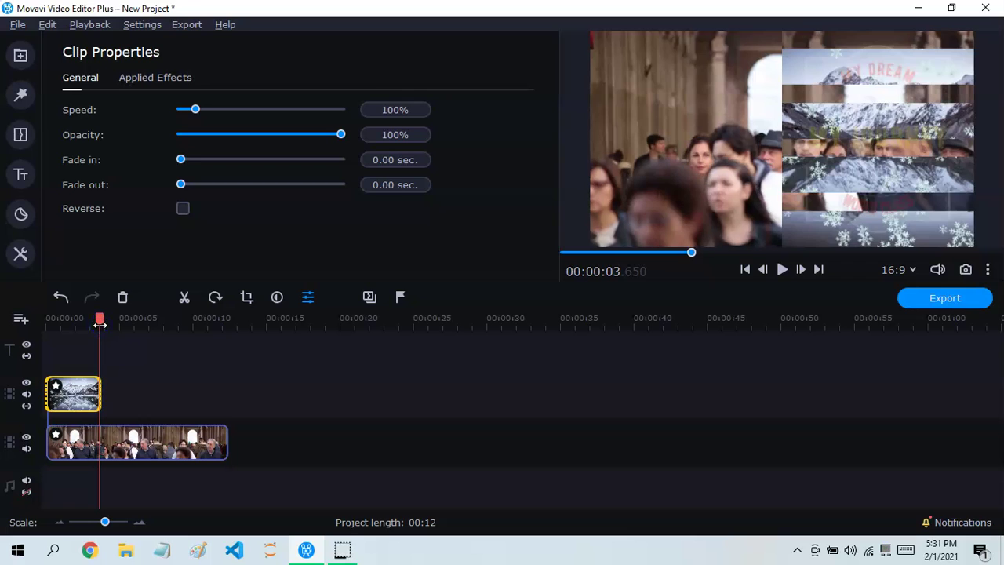
click(101, 396)
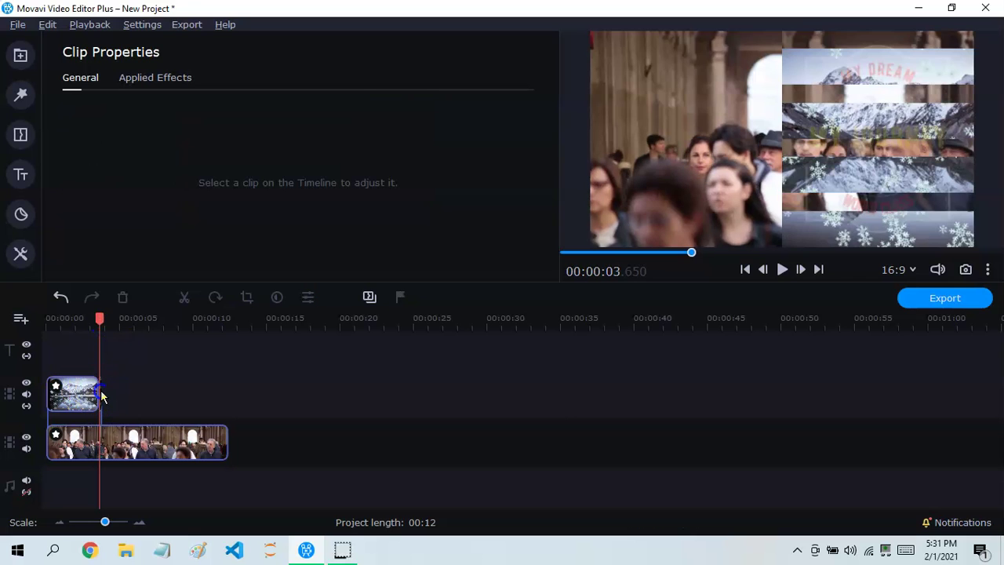
click(100, 394)
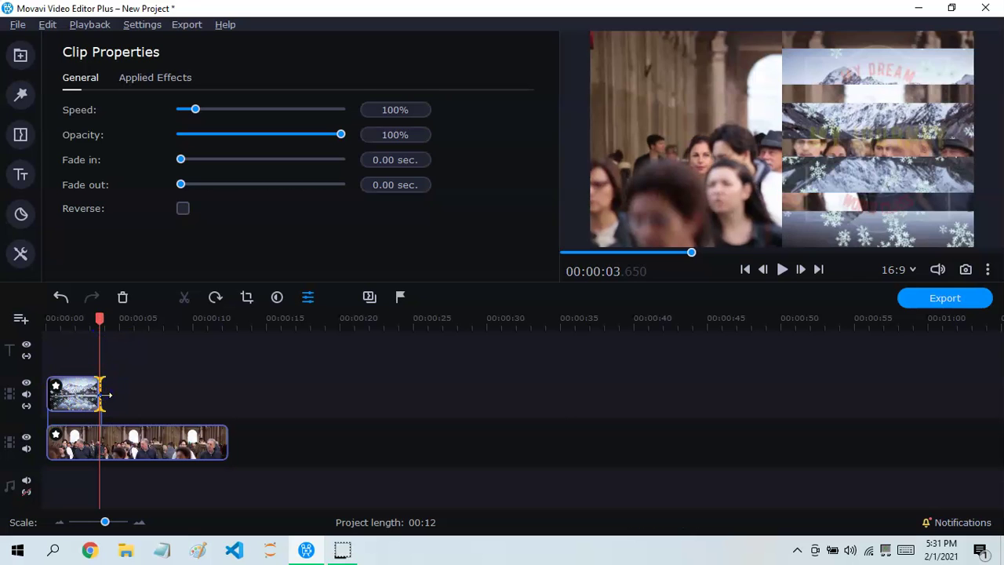
drag(99, 386, 139, 386)
click(118, 396)
key(Delete)
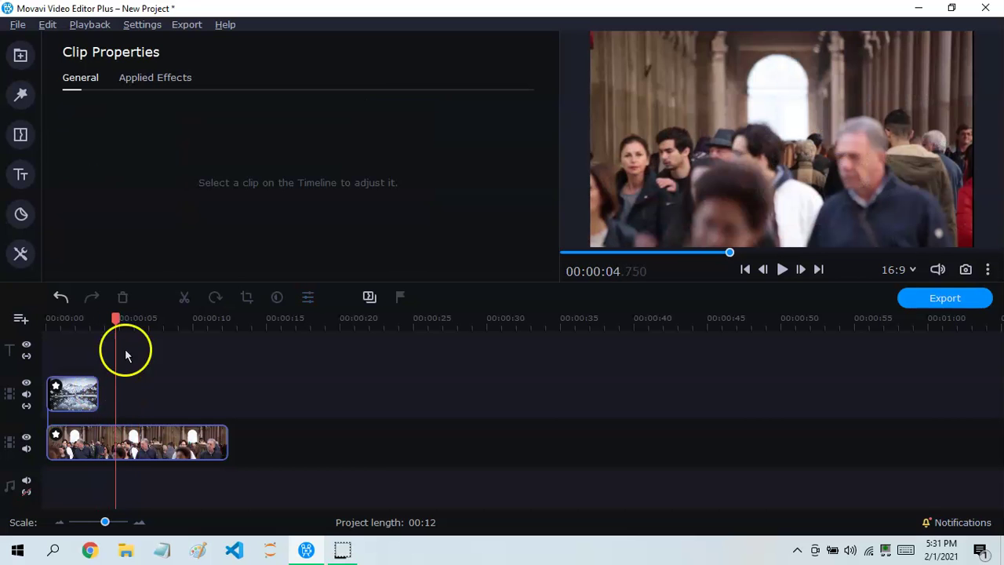
Step: Play the trimmed side-by-side result from the beginning, pause it, and clear the clips from the timeline
key(Home)
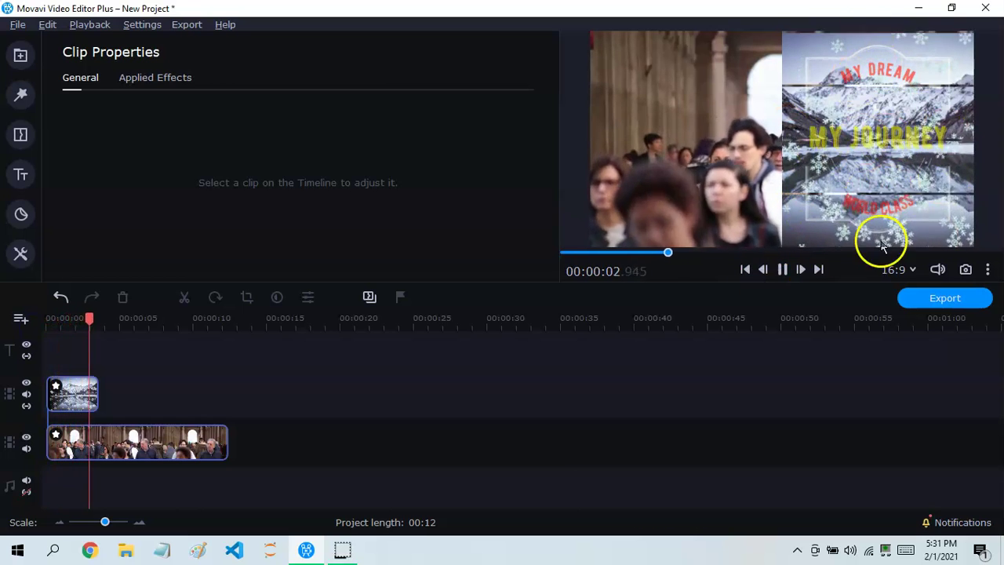
click(782, 269)
click(21, 253)
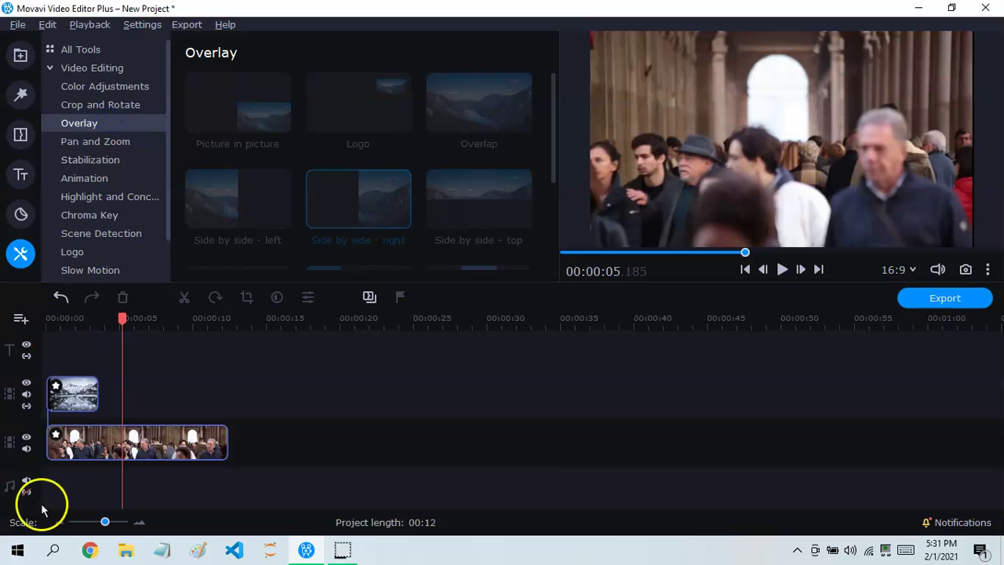
click(89, 439)
key(Delete)
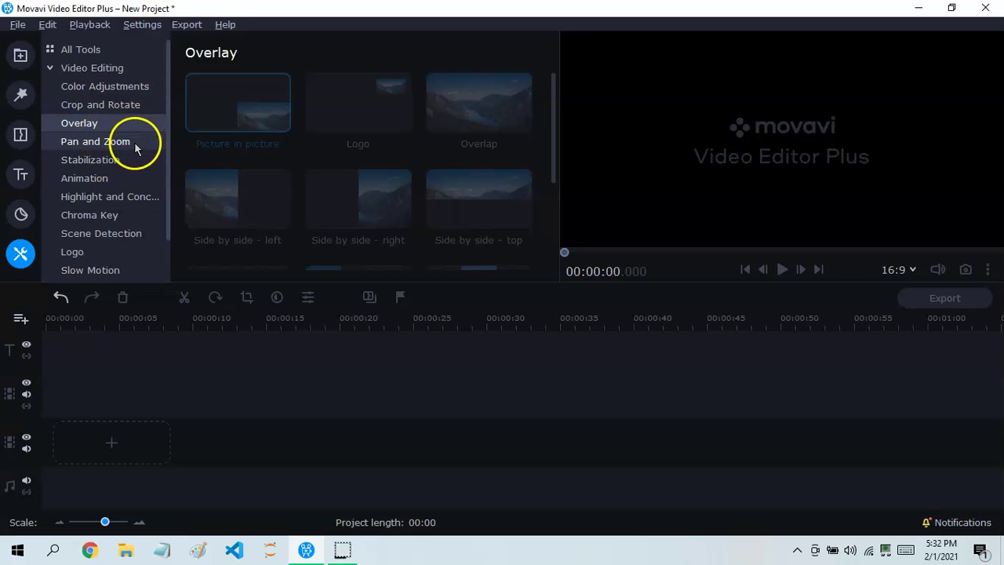
Step: Look at the settings of the Chroma Key, Scene Detection, and Highlight and Conceal tools
click(116, 217)
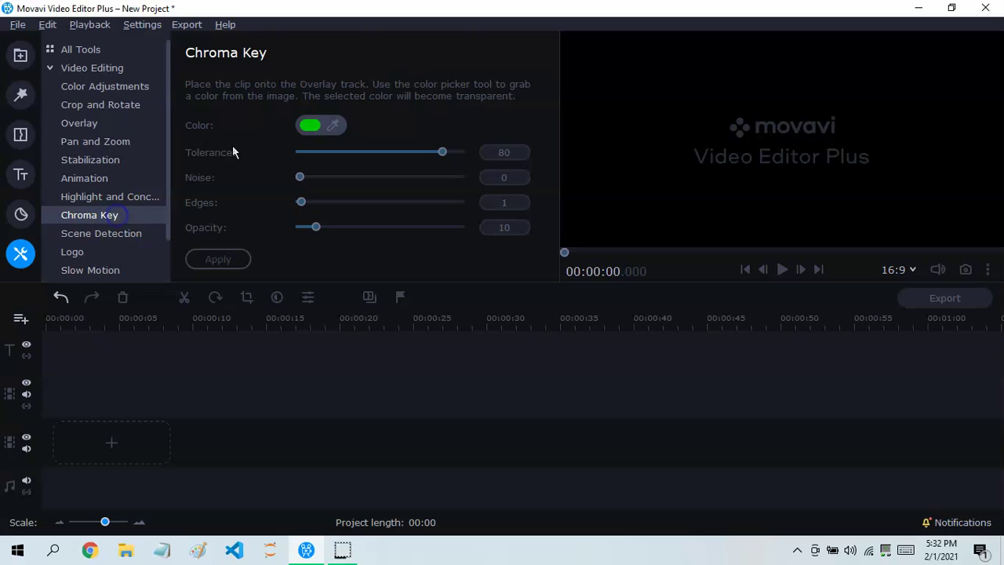
click(79, 234)
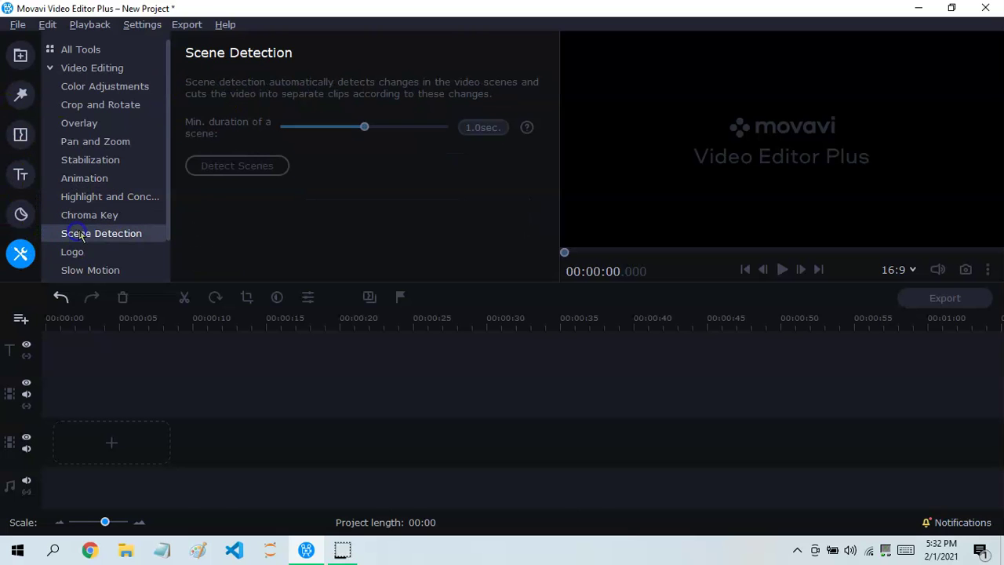
click(149, 195)
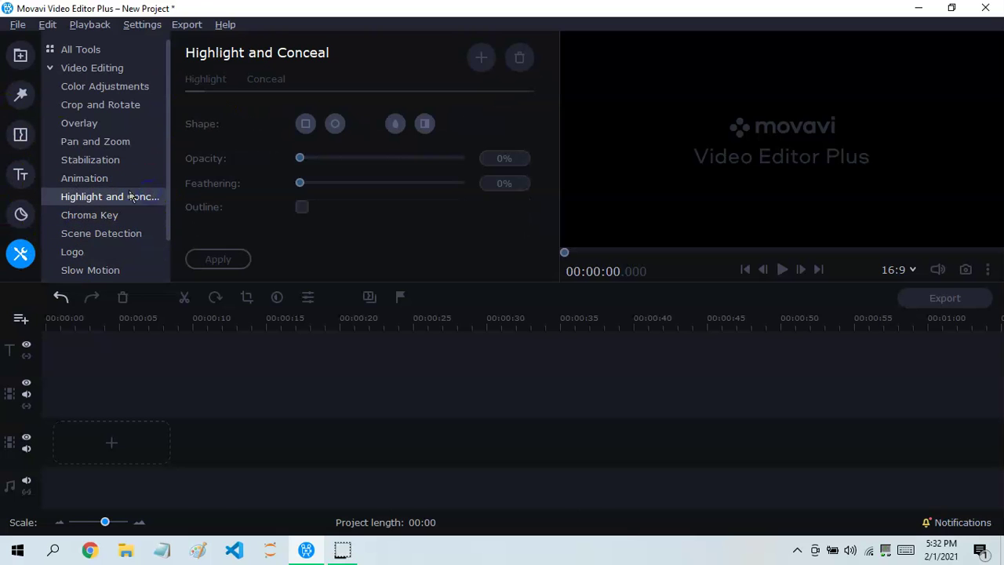
Step: Place Video Of People Walking.mp4 from the media bin at the start of the main video track
click(19, 93)
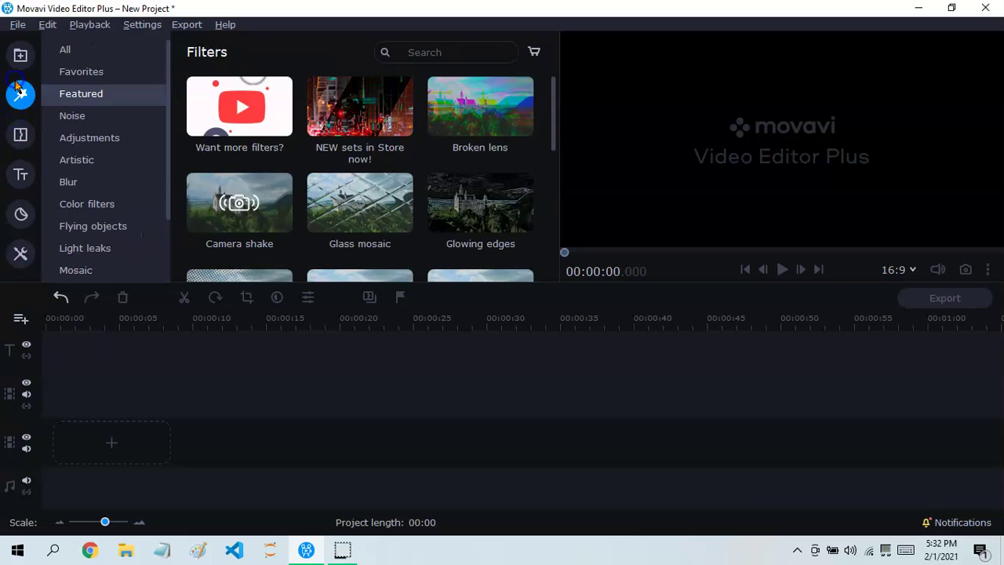
click(21, 55)
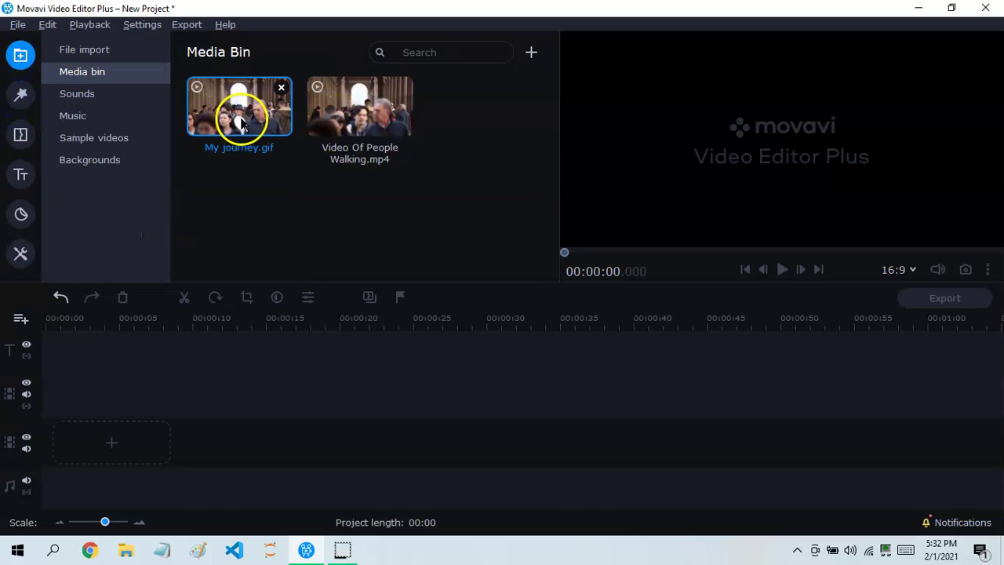
drag(332, 106, 46, 431)
Step: Highlight a reduced rectangle around the older man's head with Highlight and Conceal and play the walking clip from the beginning
click(21, 254)
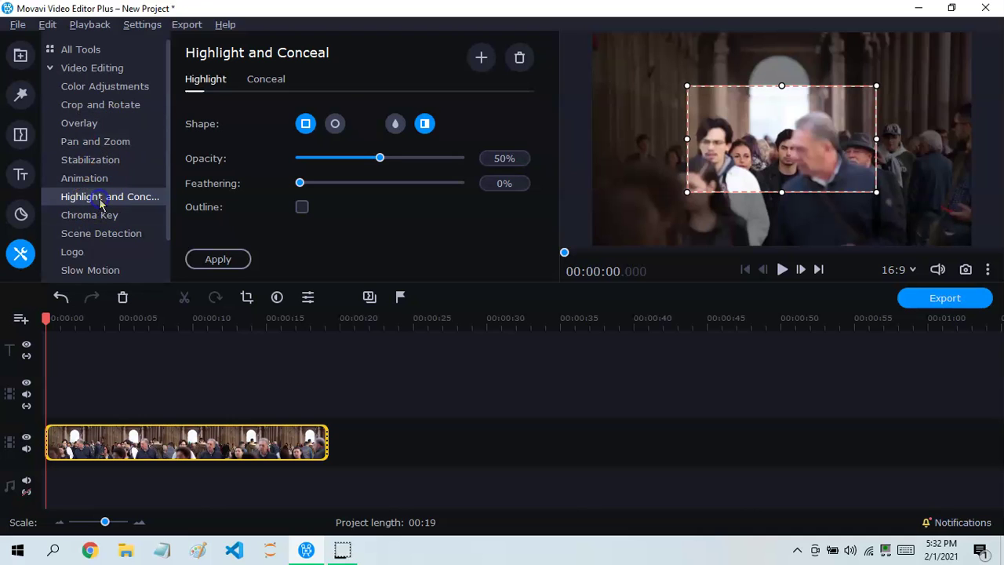
drag(687, 87, 786, 148)
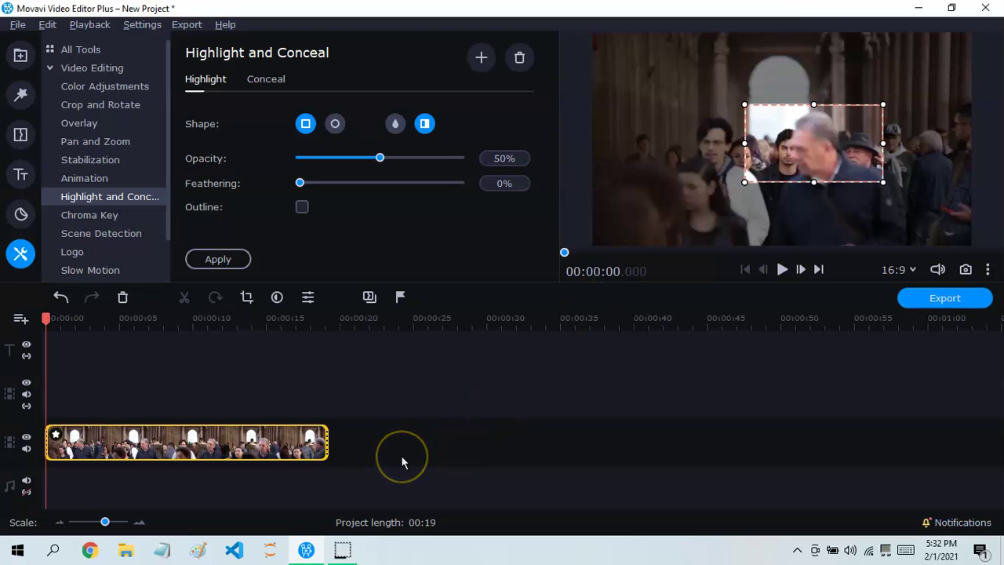
click(426, 399)
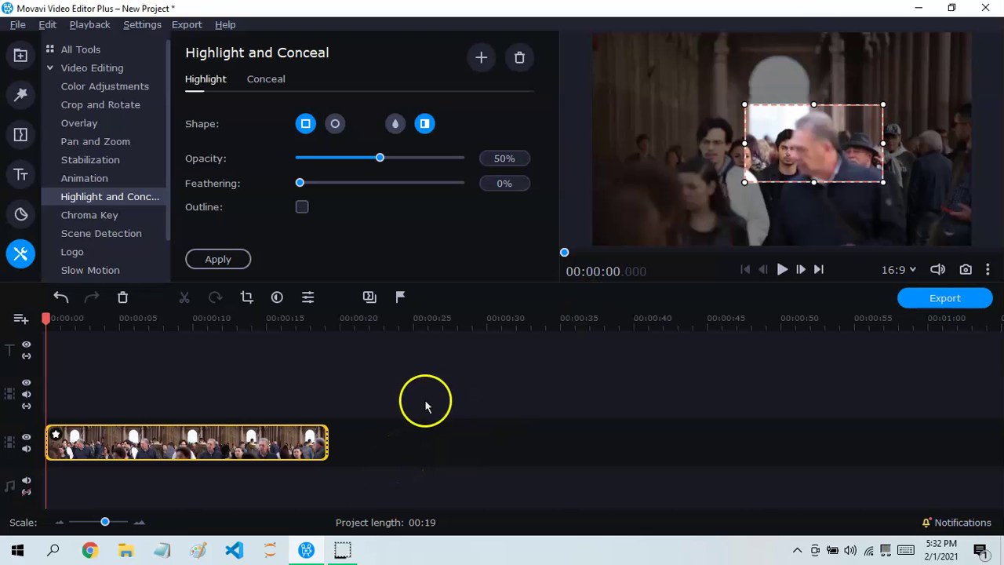
click(73, 354)
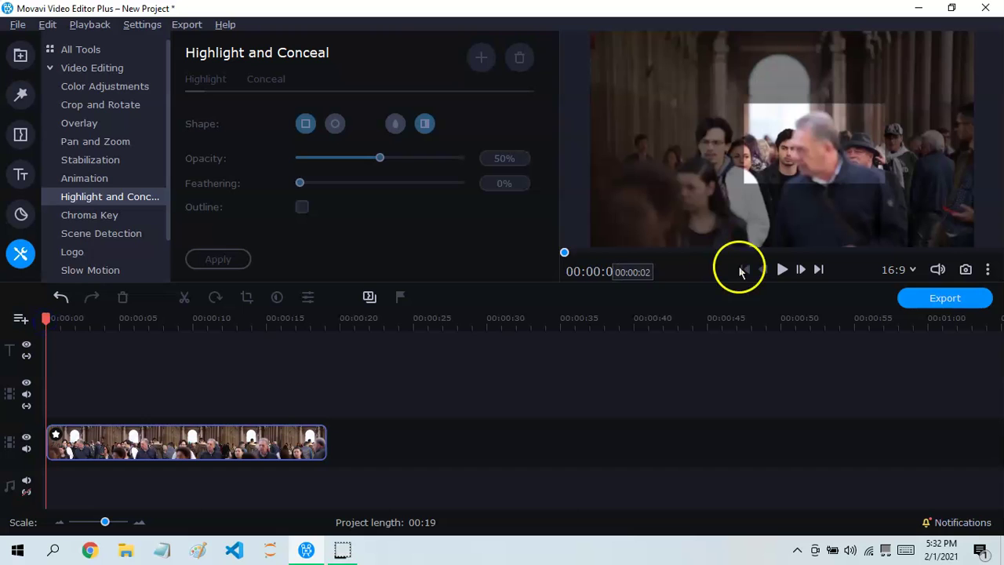
click(781, 269)
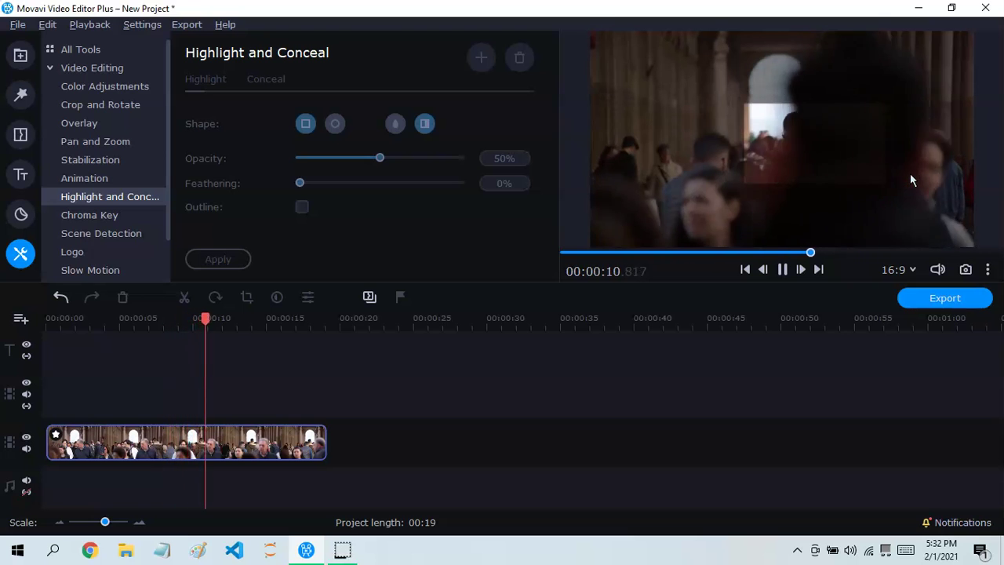
Step: Stop playback and remove the Highlight effect from the walking clip
click(126, 429)
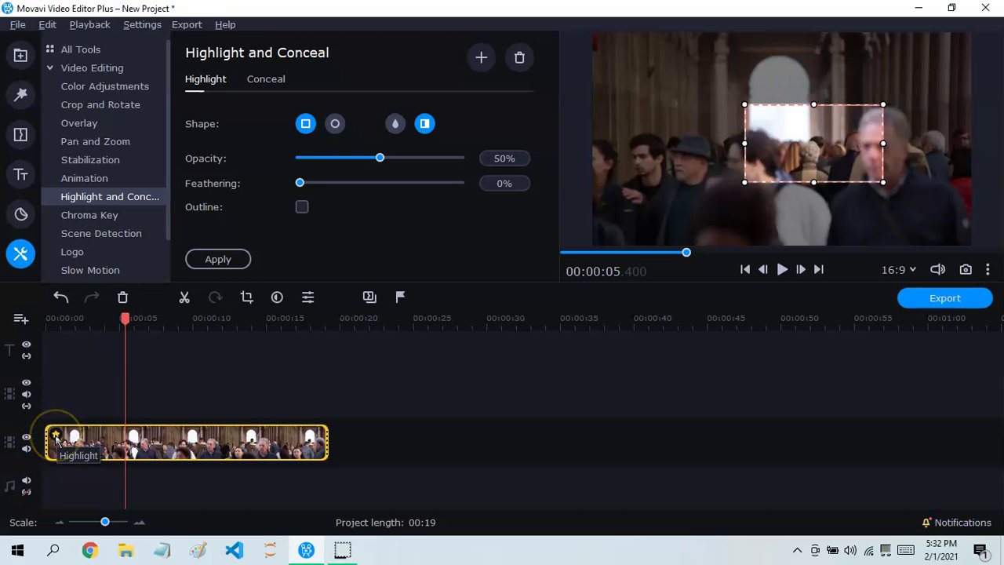
click(55, 435)
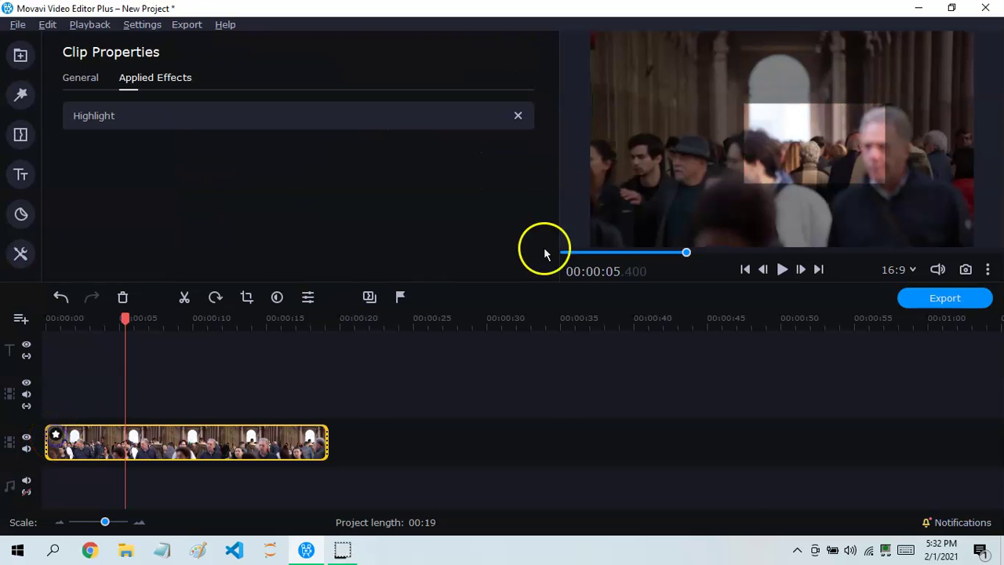
click(518, 116)
Step: Start a new rectangular highlight on the walking clip, try a higher opacity, and set the opacity to 0%
click(22, 253)
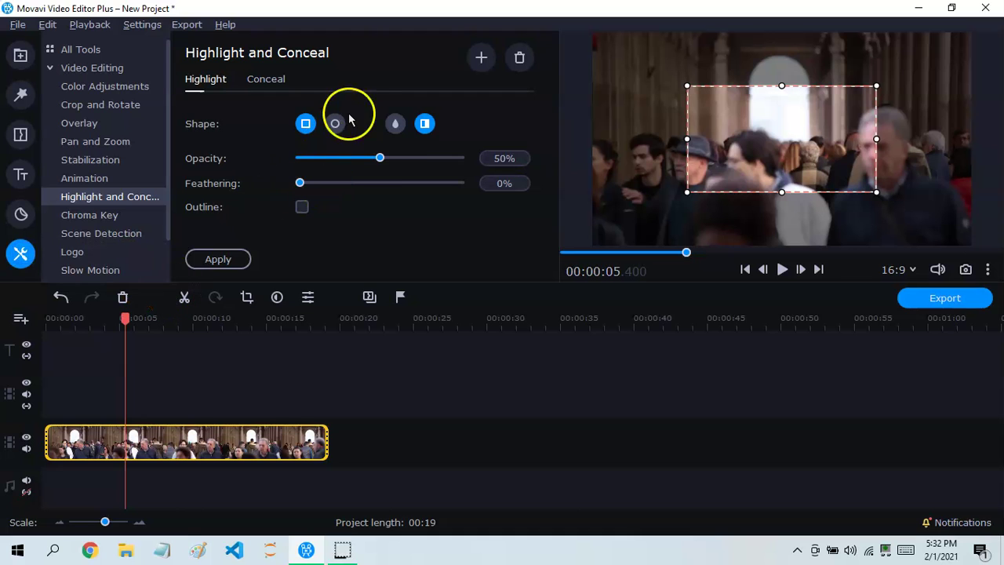
drag(351, 159, 511, 102)
drag(460, 157, 262, 159)
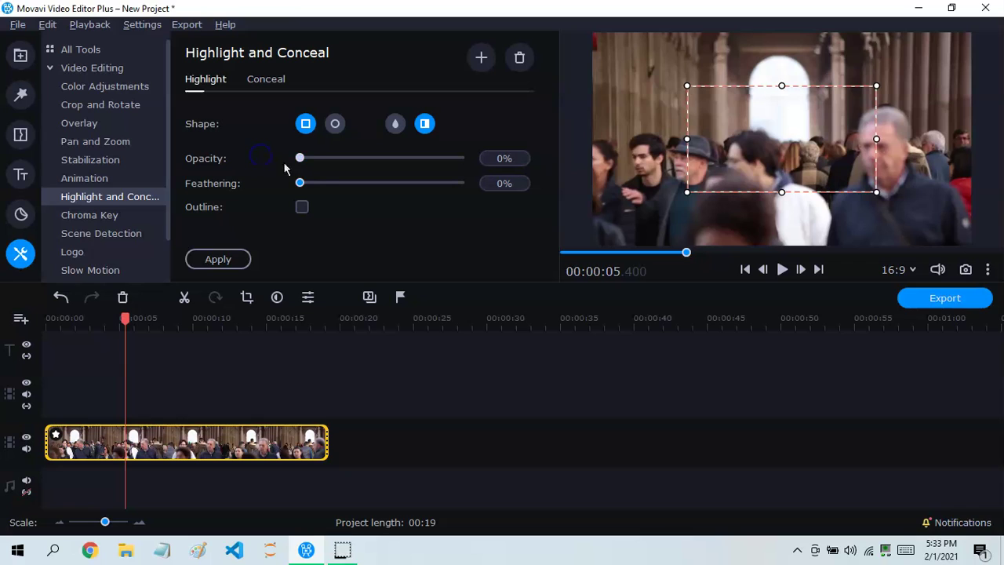
Step: Try 100% feathering, set it to 15%, and shift the highlight frame toward the older man's face
drag(300, 188, 447, 156)
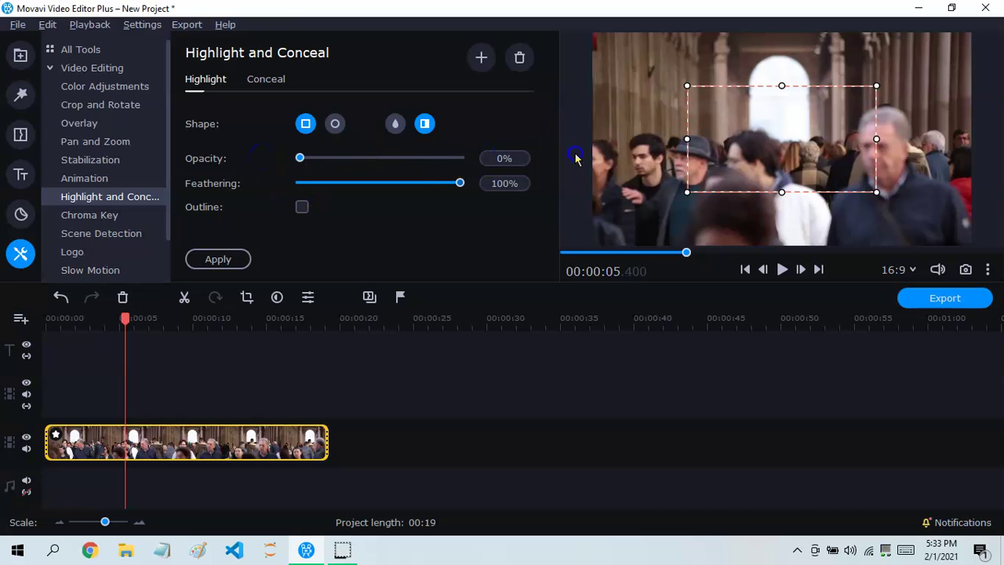
drag(461, 185, 345, 184)
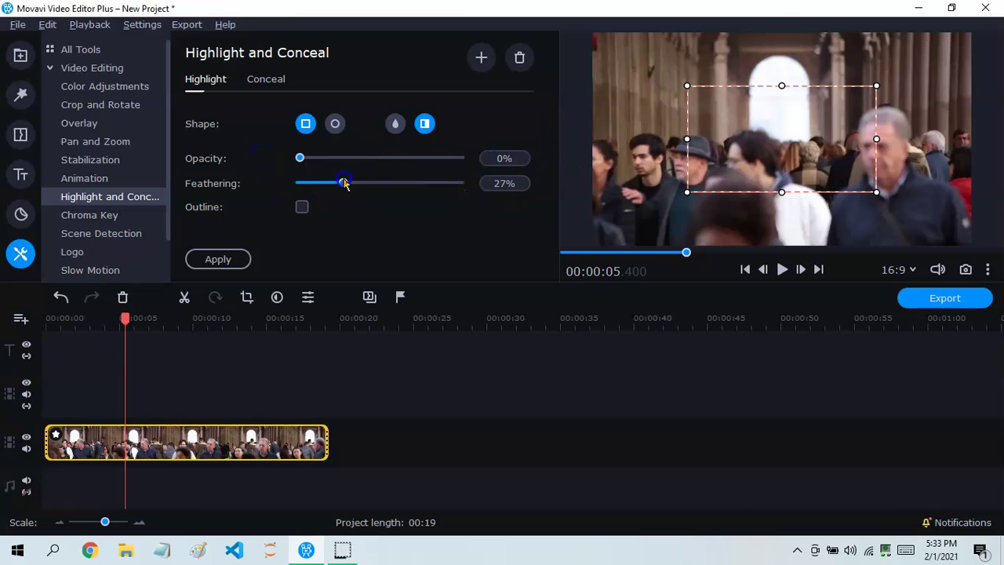
drag(788, 161, 838, 129)
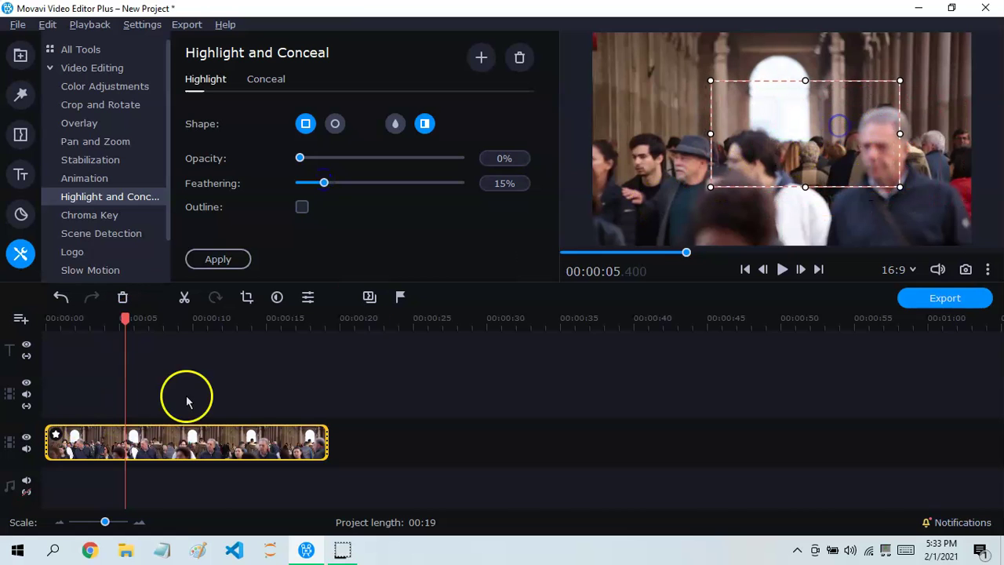
Step: Nudge the highlight frame slightly lower at the clip's start, set feathering to 0%, and play from the beginning
key(Home)
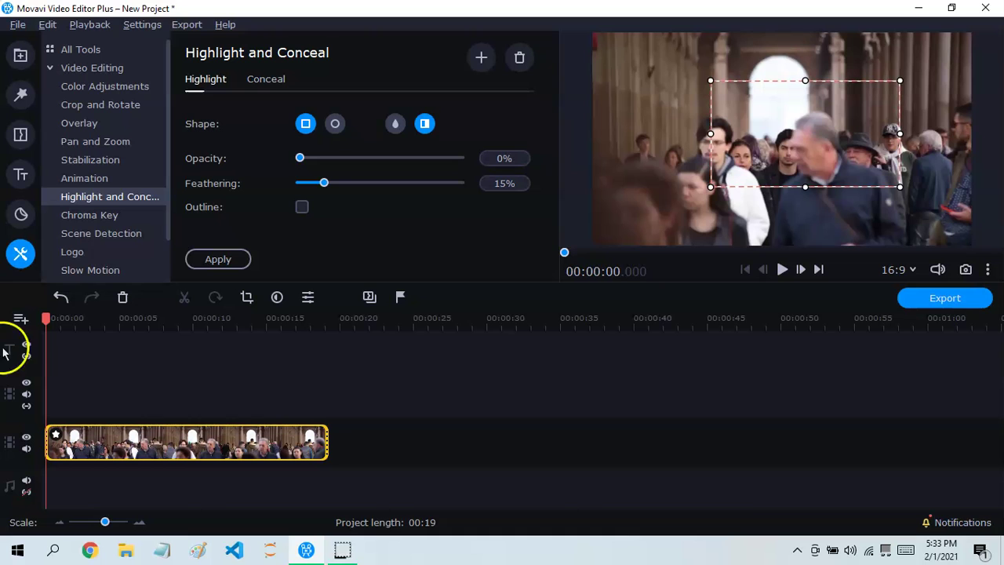
mouse_move(801, 151)
mouse_down()
mouse_move(805, 163)
mouse_move(812, 155)
mouse_up()
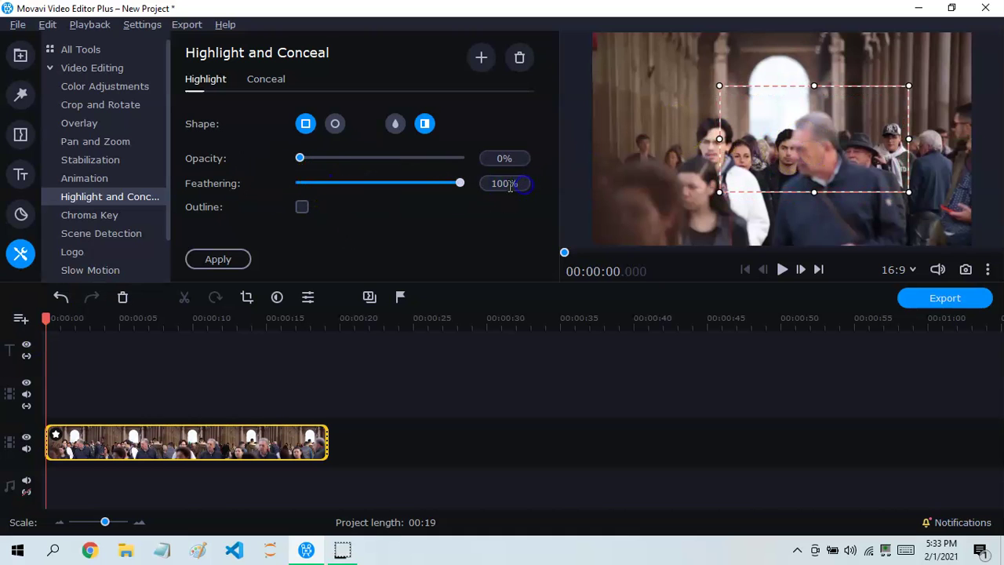
drag(459, 185, 232, 183)
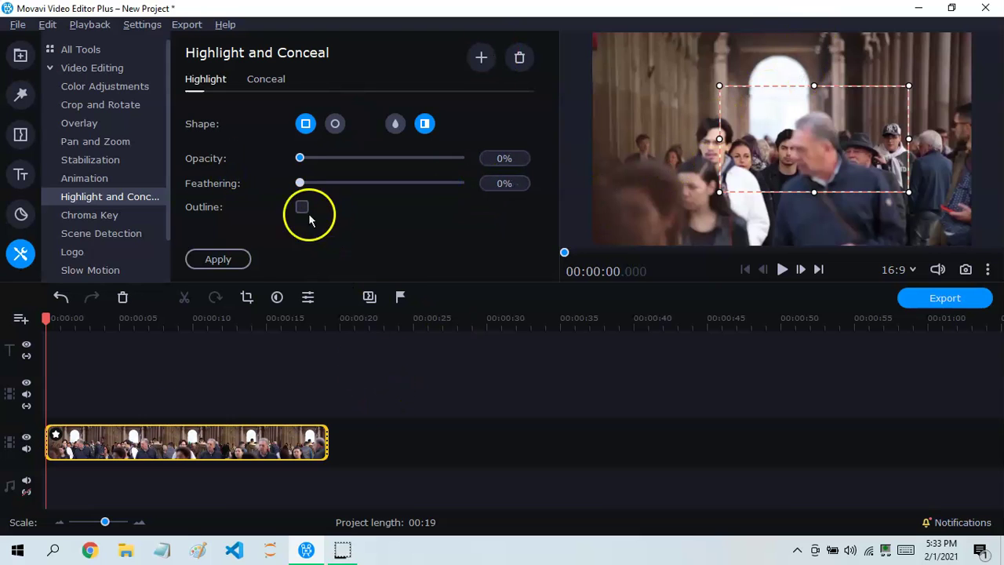
click(219, 402)
click(782, 269)
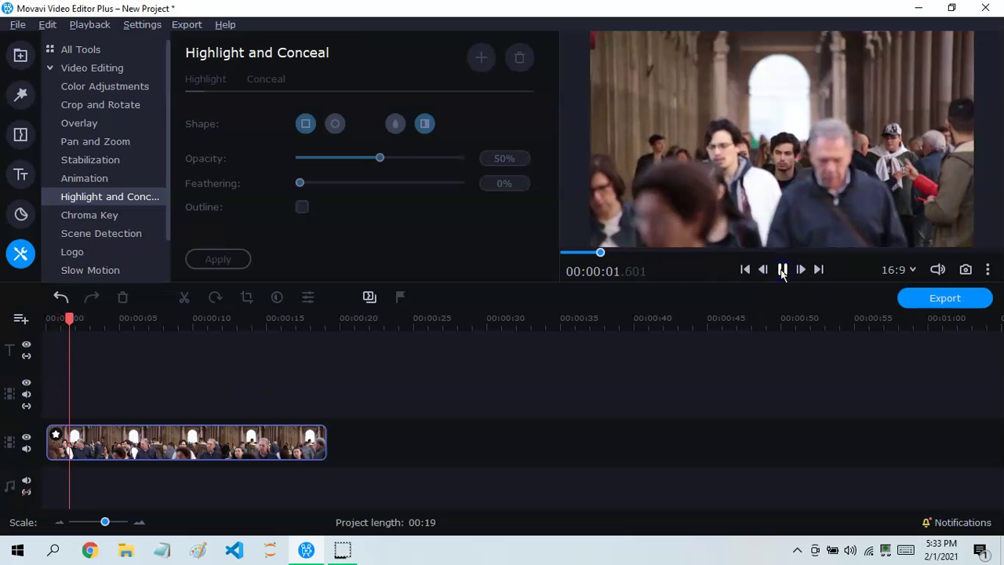
Step: Set the highlight's feathering to 100% on the walking clip and play the clip from the beginning
click(782, 269)
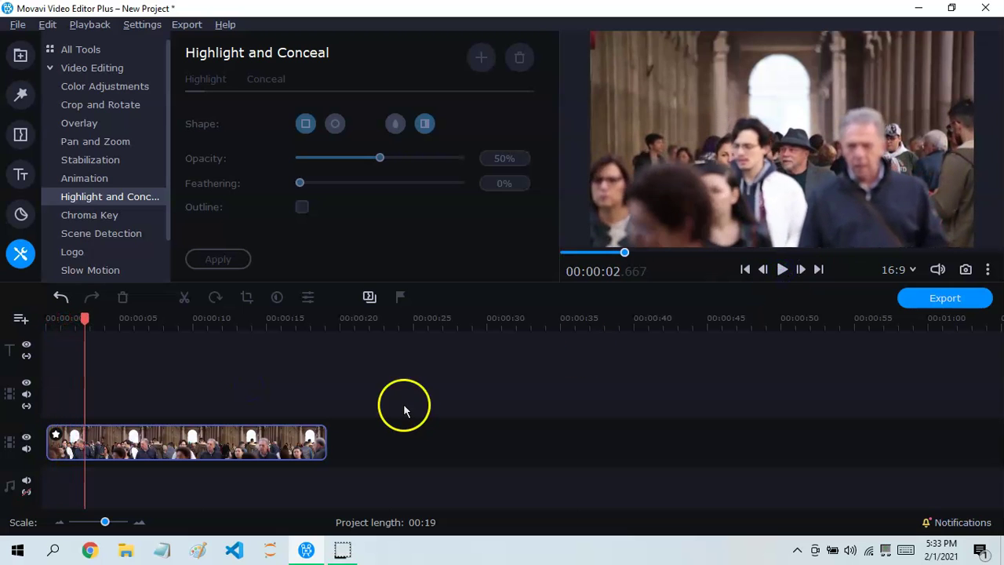
click(51, 447)
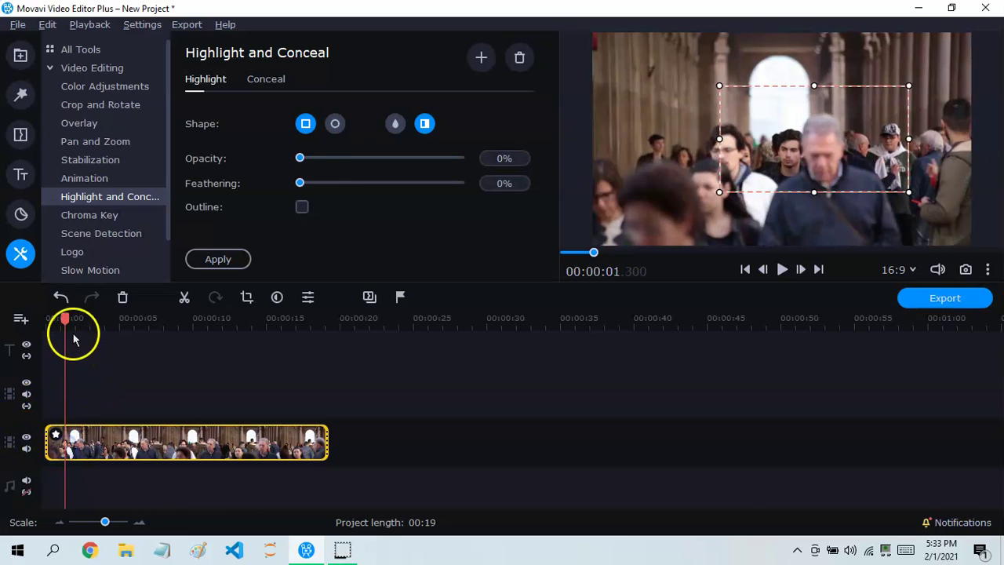
drag(300, 184, 502, 161)
click(60, 298)
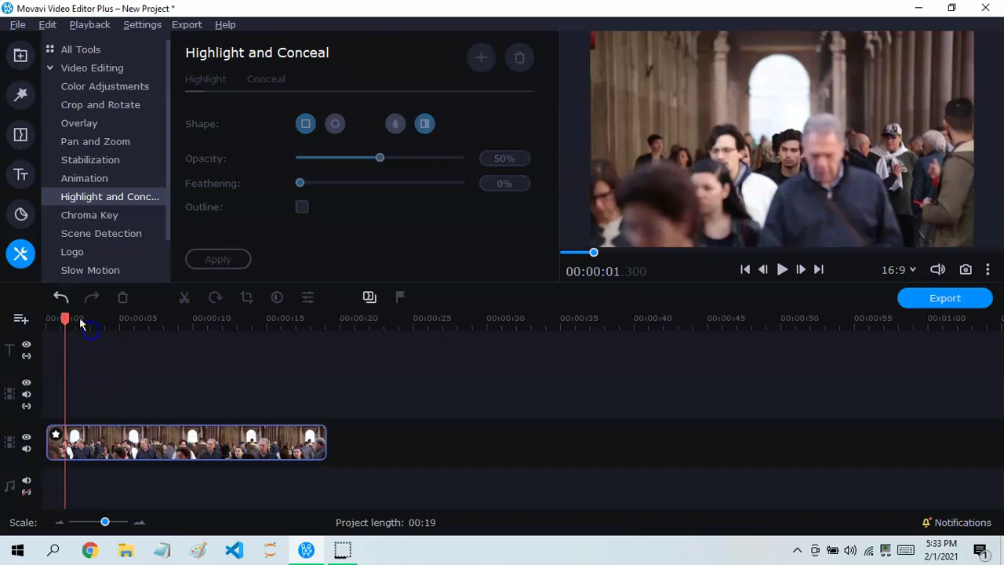
click(37, 322)
click(782, 269)
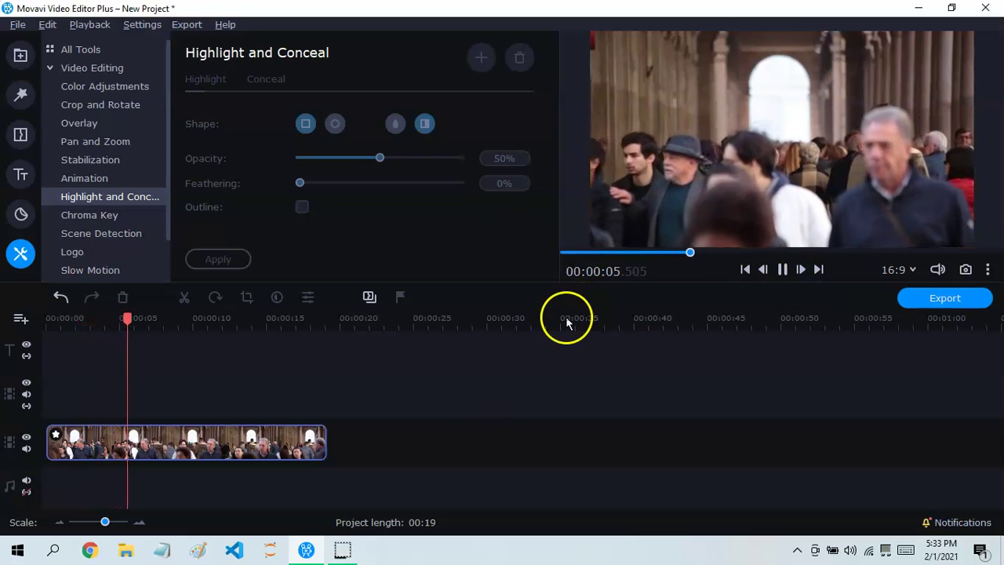
Step: Set the highlight's opacity to 67% and preview the walking clip from the beginning
click(226, 443)
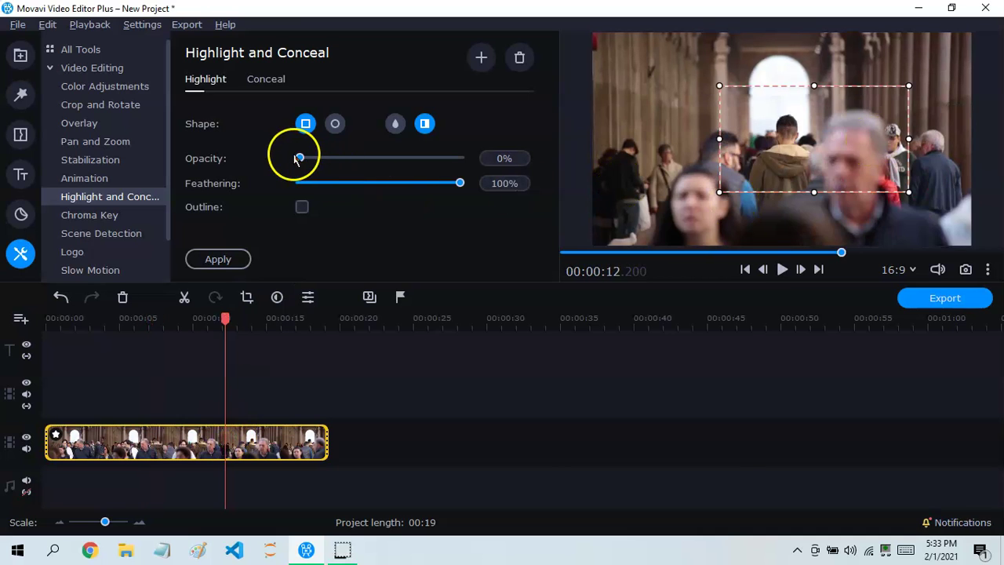
drag(301, 160, 407, 157)
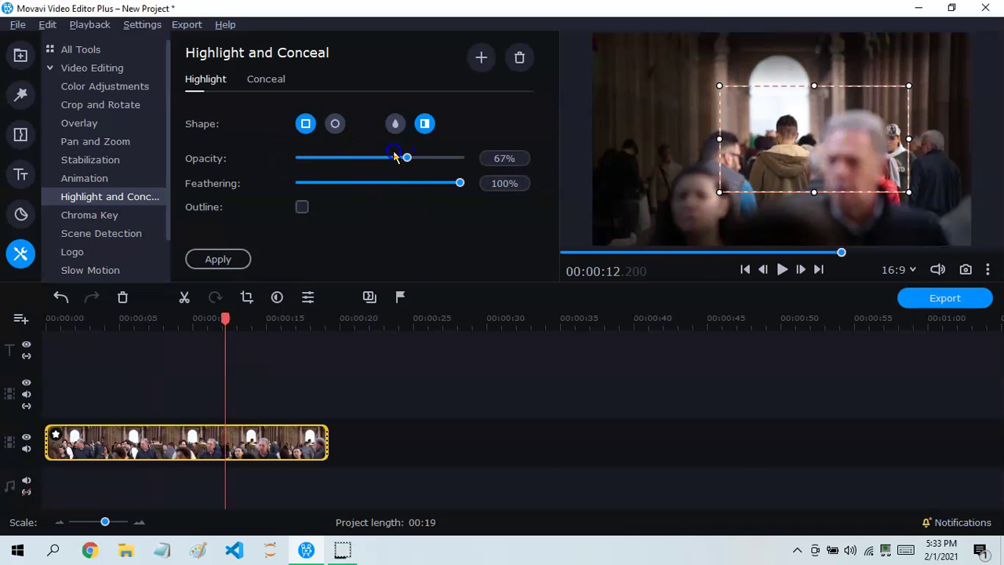
key(Home)
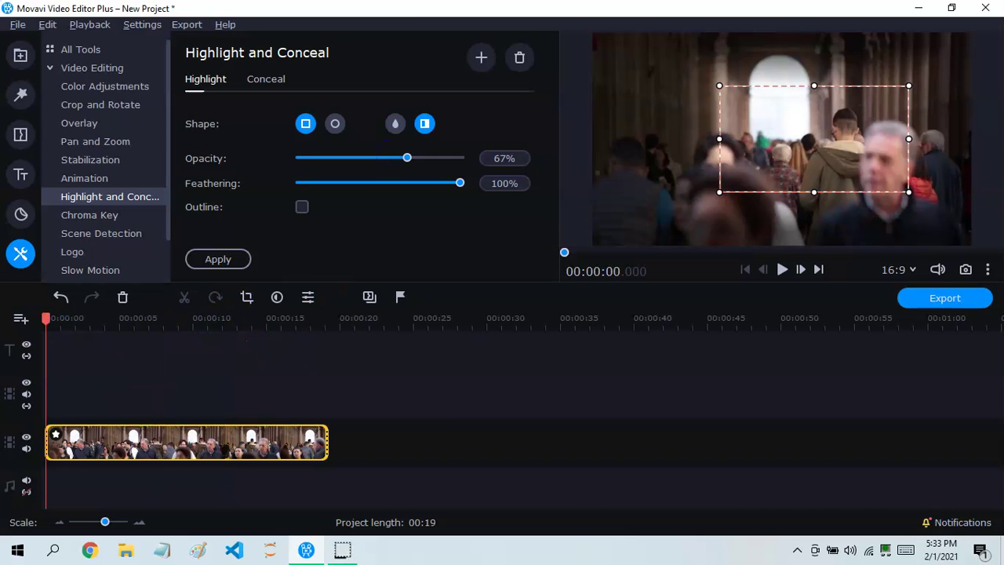
click(783, 274)
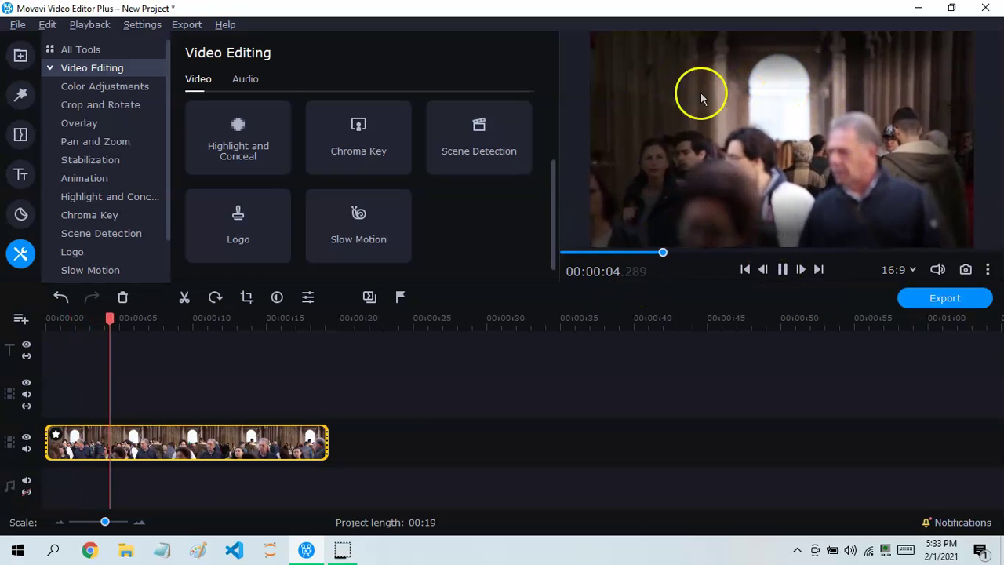
click(784, 269)
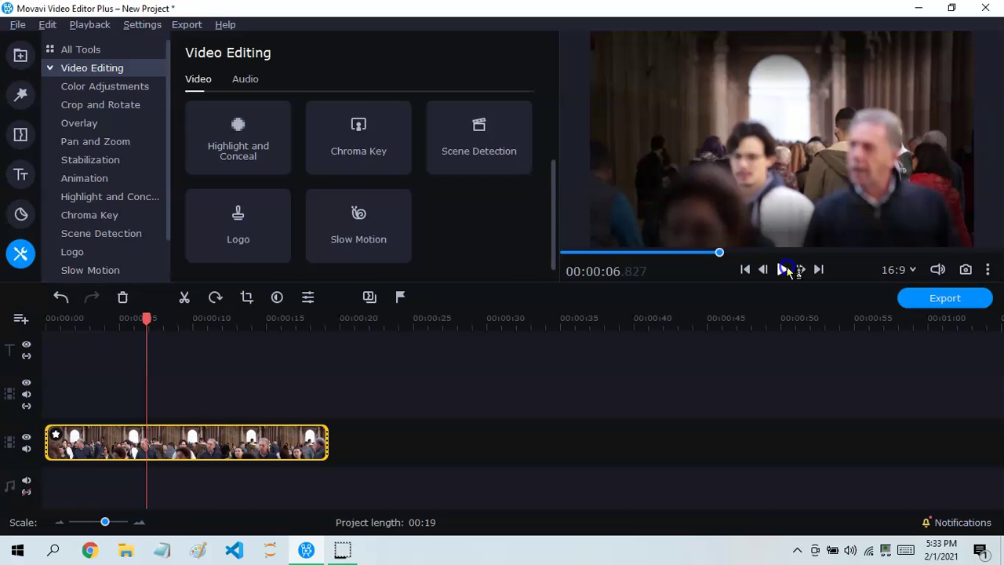
Step: Remove the Highlight effect from the walking clip through its applied effects
click(94, 451)
click(55, 436)
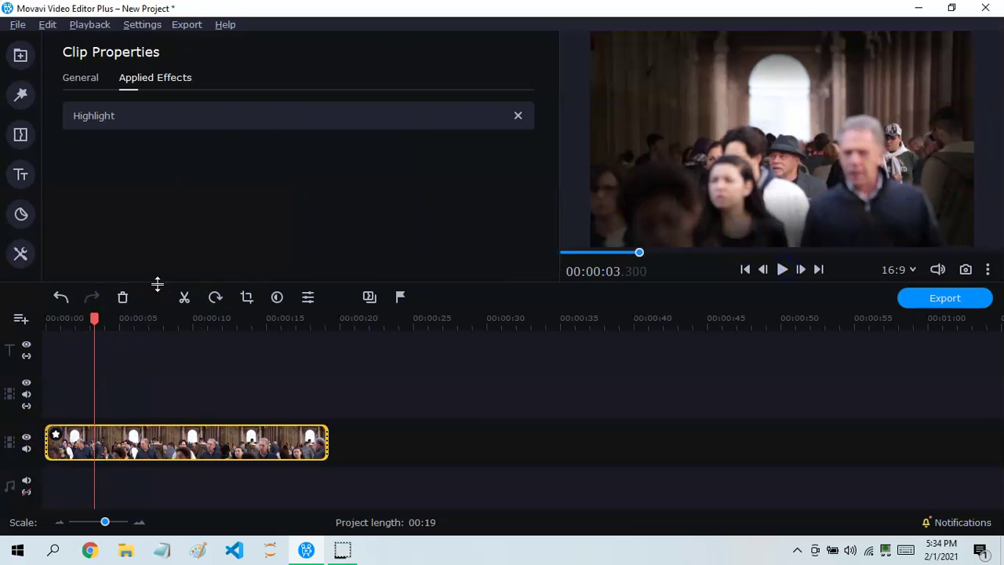
click(518, 117)
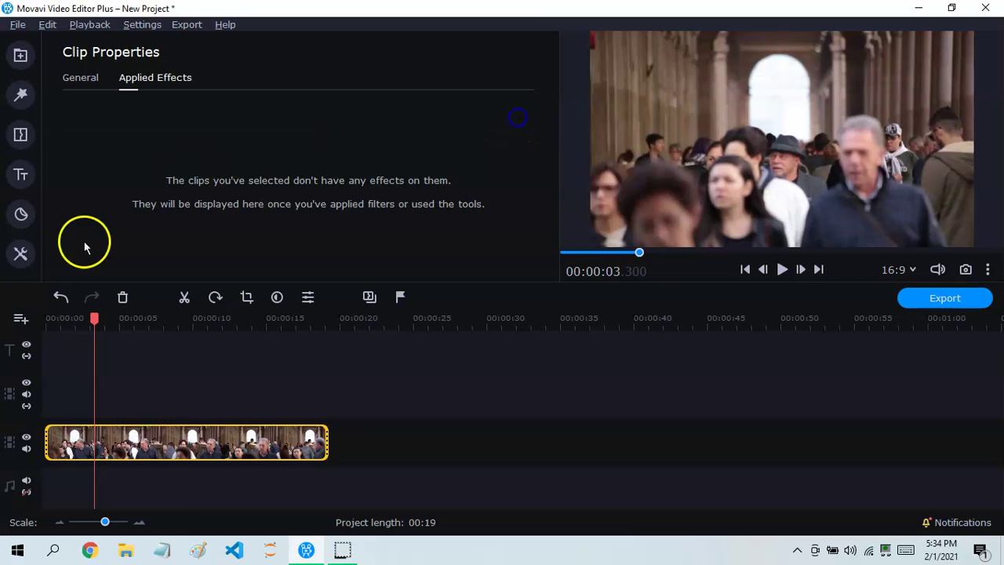
Step: Start a new oval highlight on the walking clip and shrink and move its frame over the older man's head
click(22, 254)
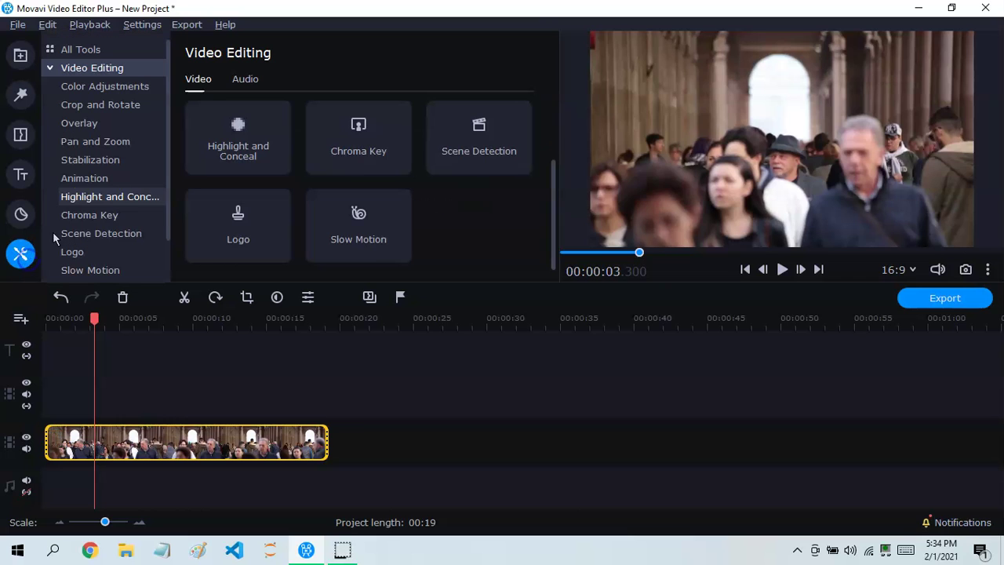
click(133, 201)
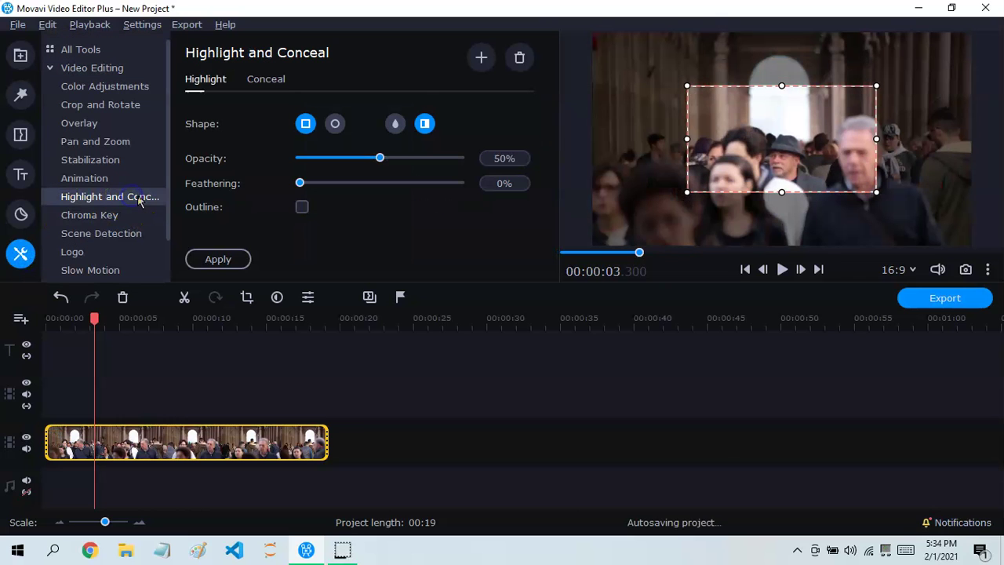
click(334, 125)
mouse_move(786, 107)
mouse_down()
mouse_move(836, 110)
mouse_move(773, 112)
mouse_move(762, 190)
mouse_move(768, 118)
mouse_move(845, 111)
mouse_move(756, 95)
mouse_move(793, 100)
mouse_up()
drag(797, 137, 796, 130)
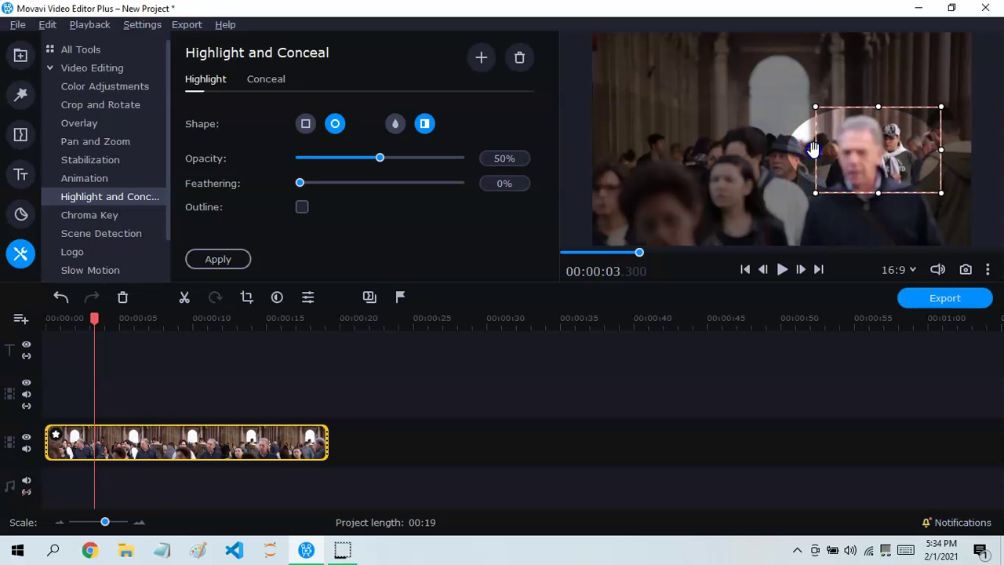
drag(877, 158, 866, 160)
drag(936, 151, 930, 151)
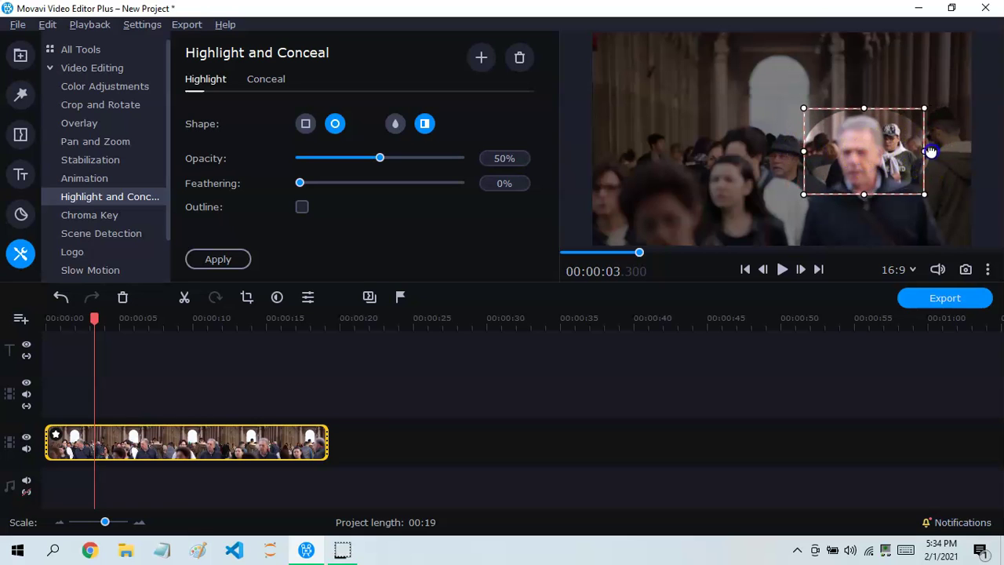
Step: Narrow the oval highlight frame so it fits closely around the older man's face
drag(854, 159, 853, 161)
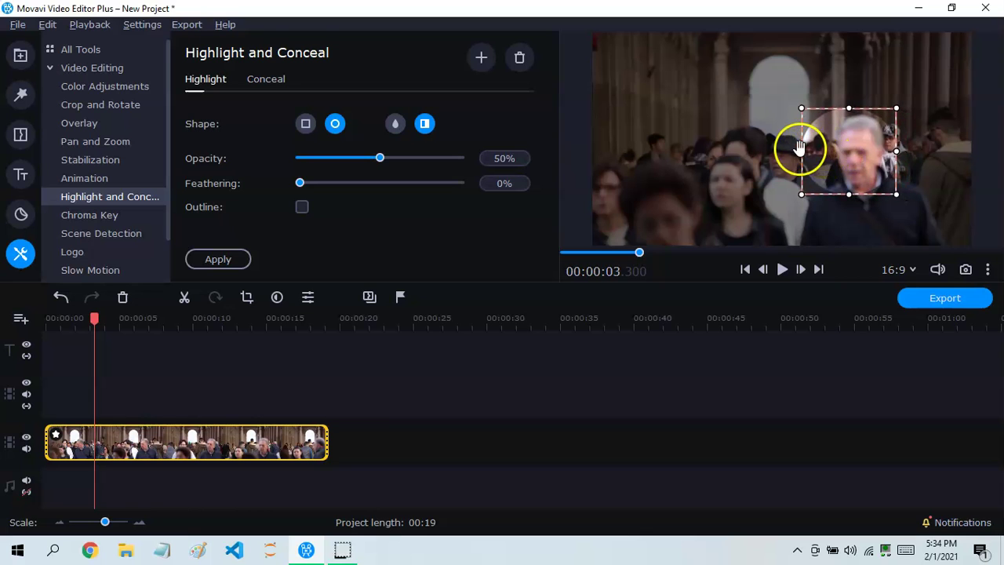
click(887, 195)
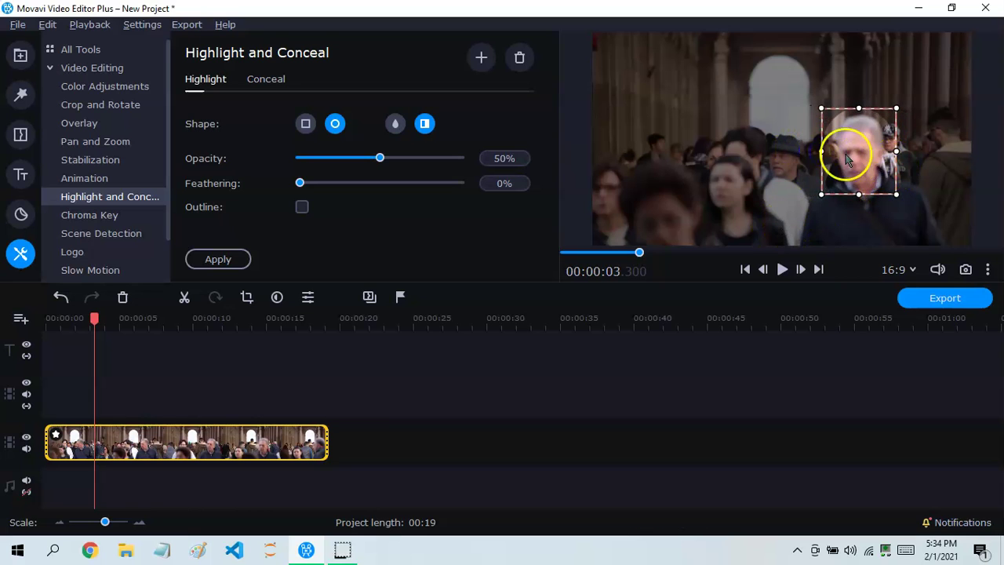
click(776, 371)
click(849, 161)
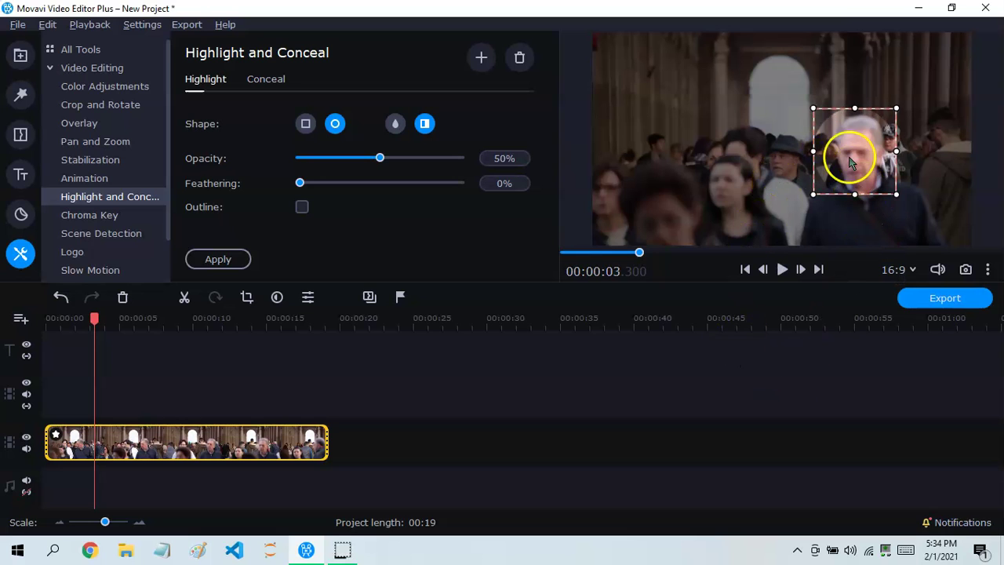
click(699, 415)
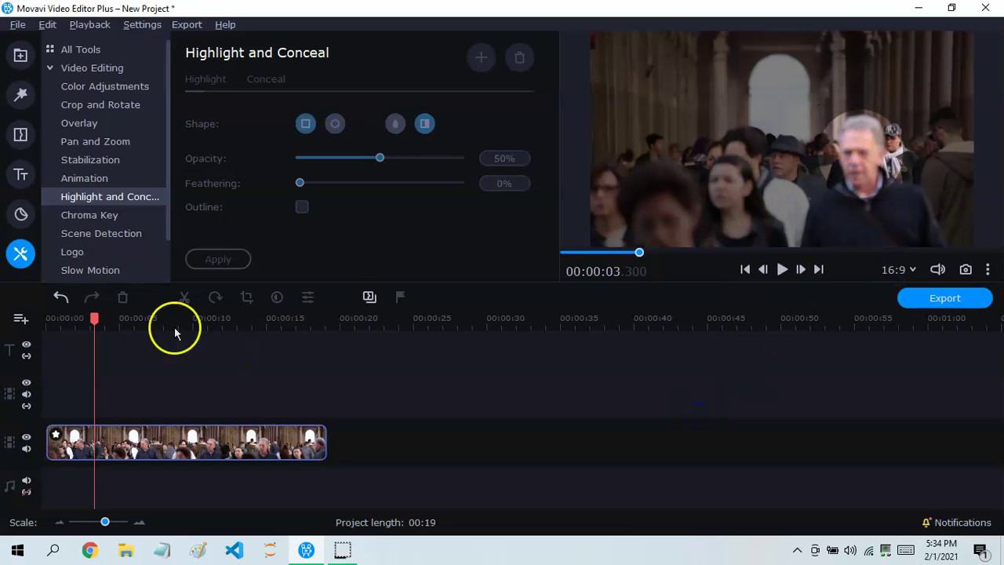
Step: Play the clip from its start and replay it from about 2.5 seconds to review the oval highlight
drag(91, 318, 16, 339)
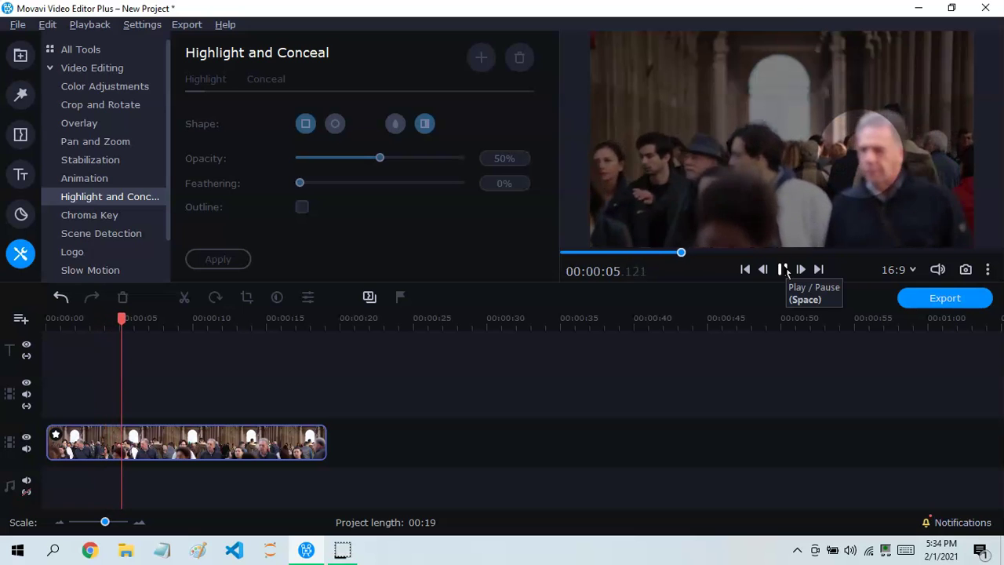
click(785, 270)
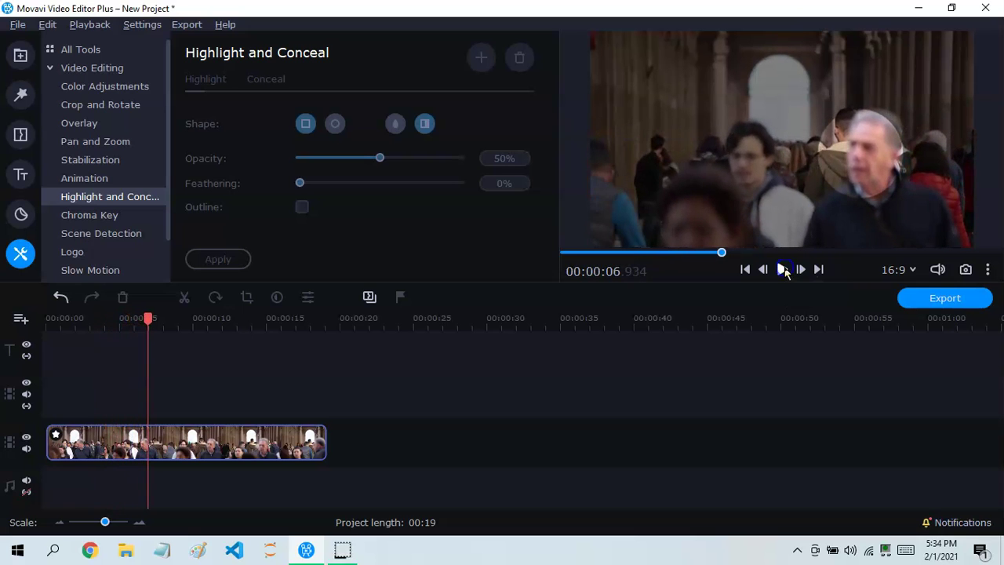
drag(148, 318, 82, 330)
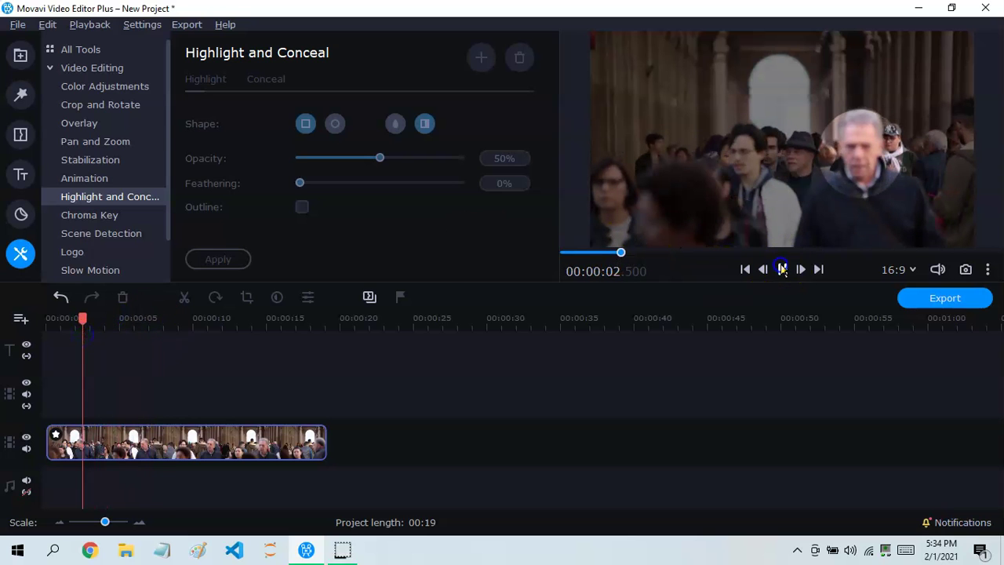
click(782, 269)
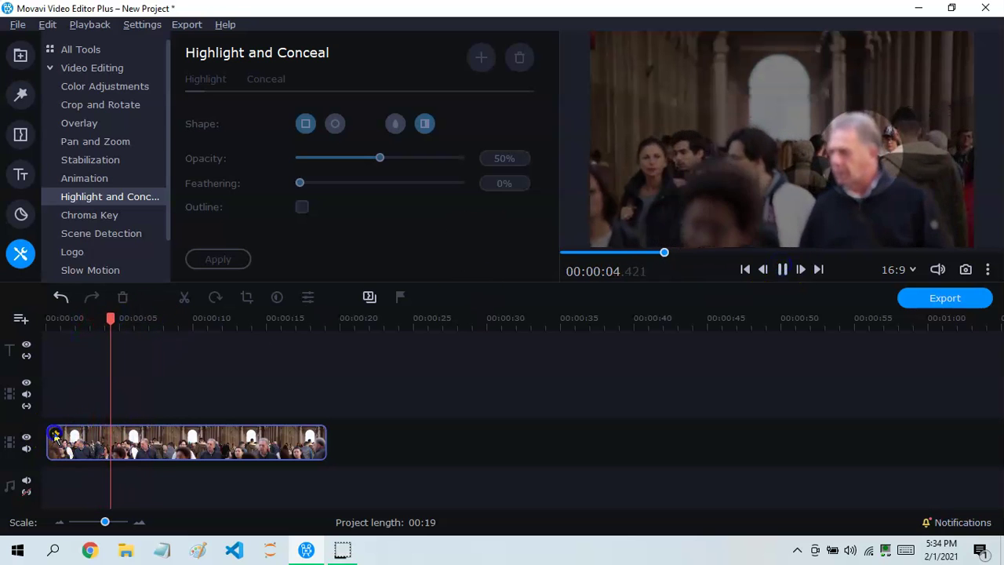
Step: Remove the oval Highlight effect from the clip and start a new rectangular highlight with the blur option
click(55, 436)
click(519, 116)
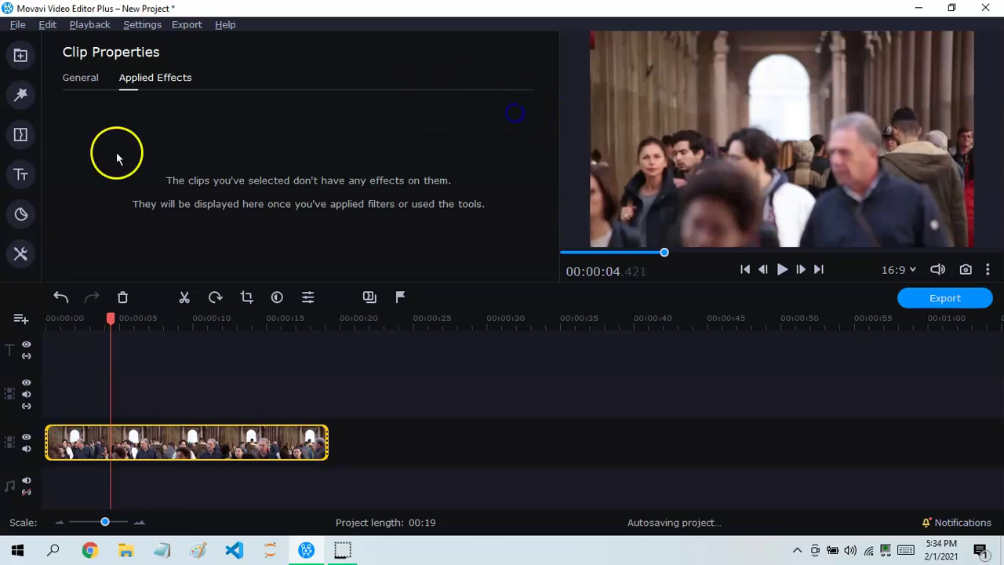
click(20, 251)
click(395, 123)
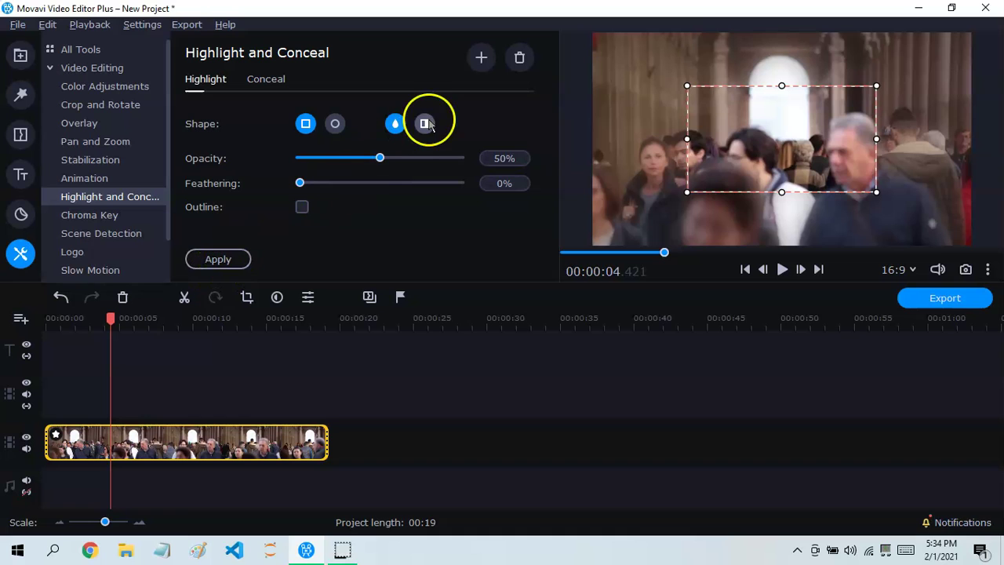
Step: Try the blur at 100% opacity, lower it to 42%, and switch the highlight to Matte
drag(379, 159, 544, 126)
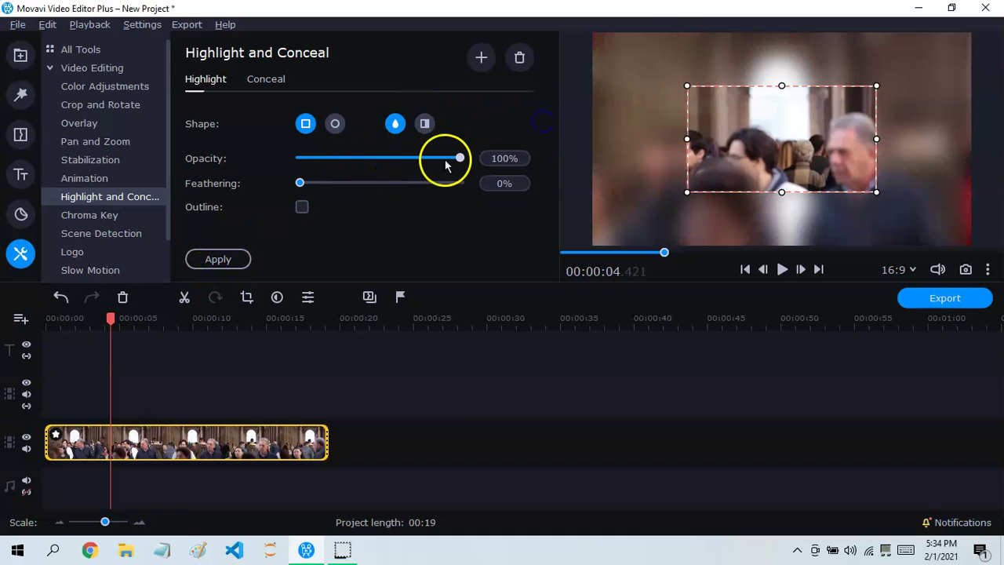
drag(452, 163, 367, 160)
click(424, 123)
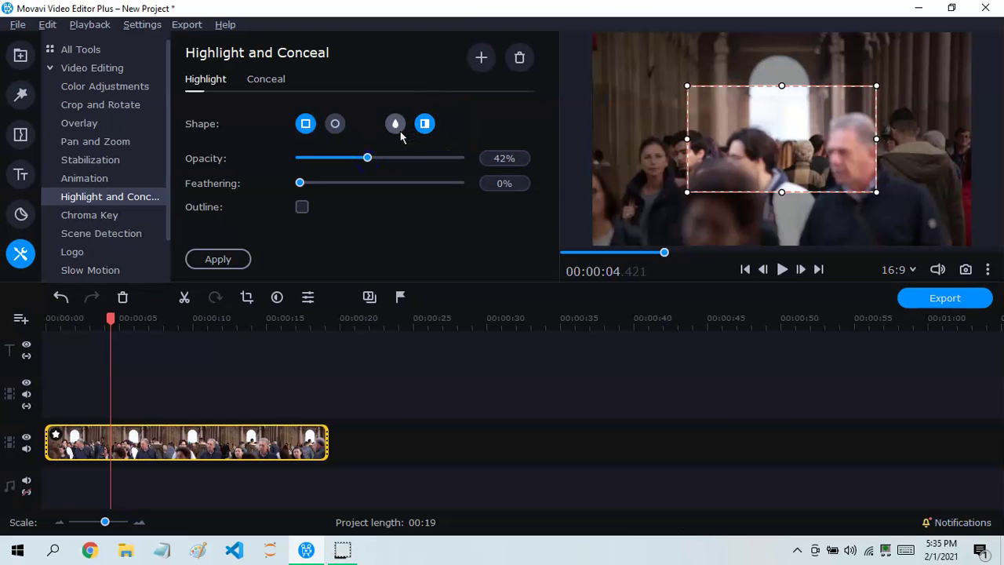
click(424, 123)
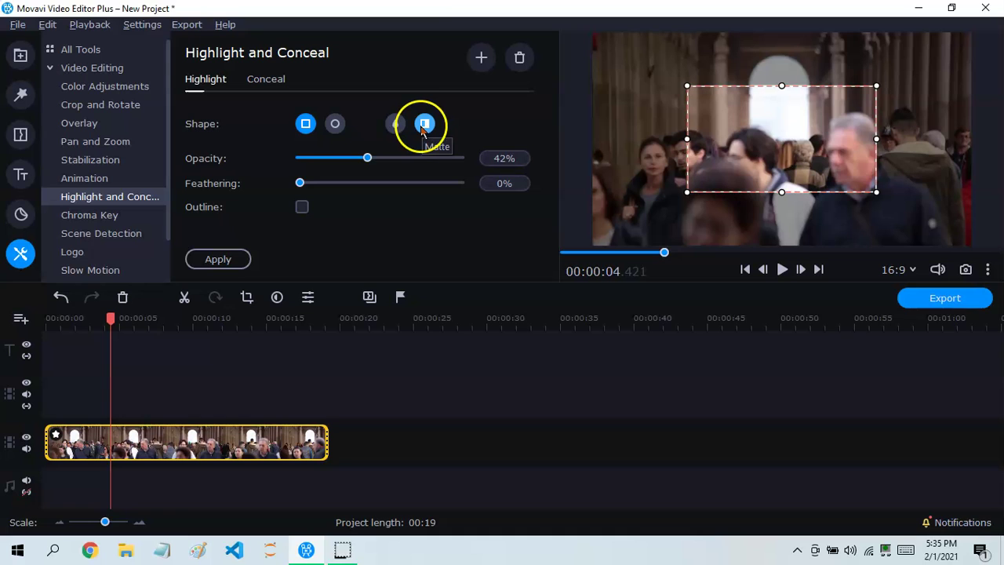
Step: Try 48% opacity on the Matte highlight and set it to 50%
mouse_move(369, 160)
drag(369, 159, 376, 183)
click(425, 123)
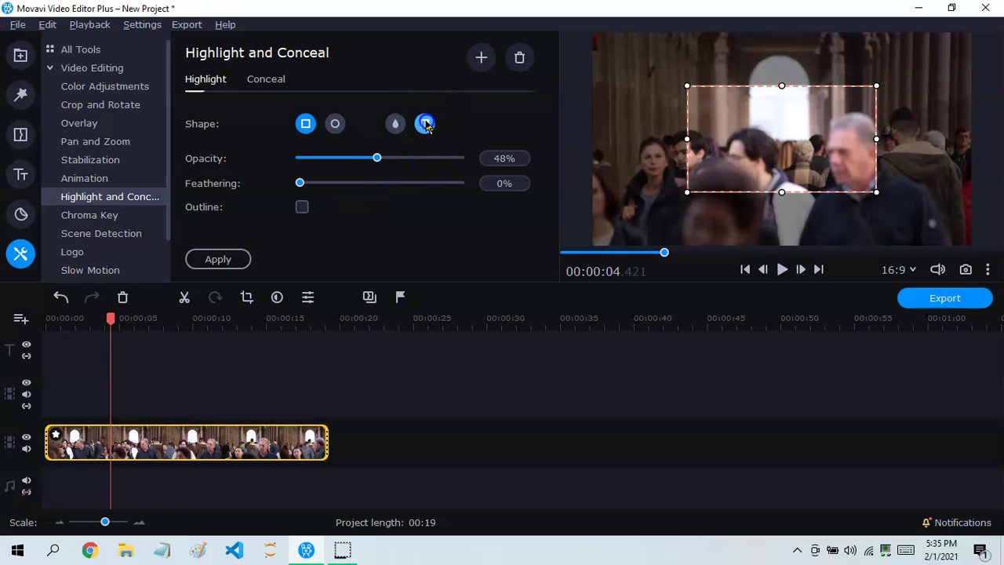
mouse_move(380, 159)
mouse_down()
mouse_move(468, 139)
mouse_move(377, 158)
mouse_up()
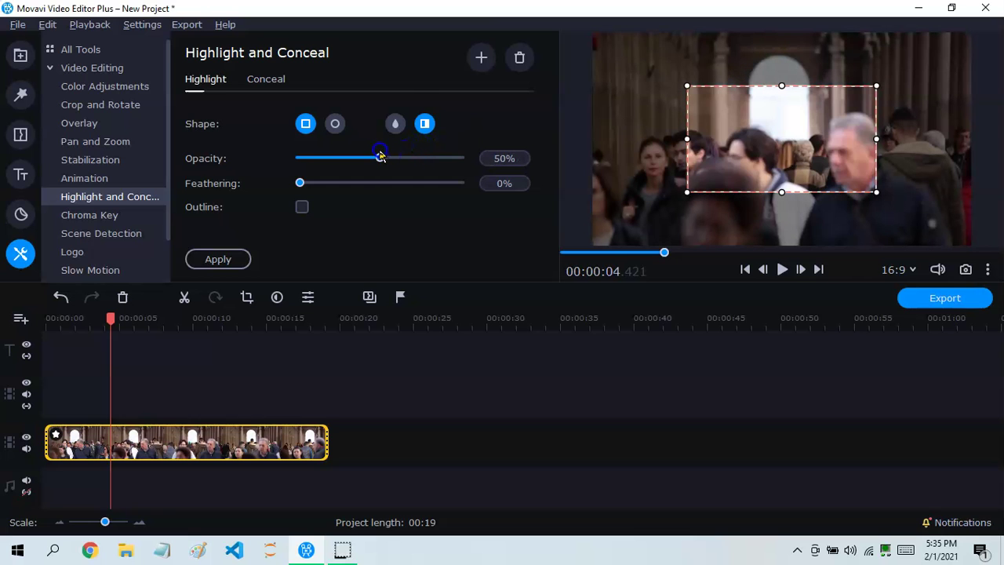
Step: Switch the highlight back to blur and shift its frame toward the older man's head
click(395, 123)
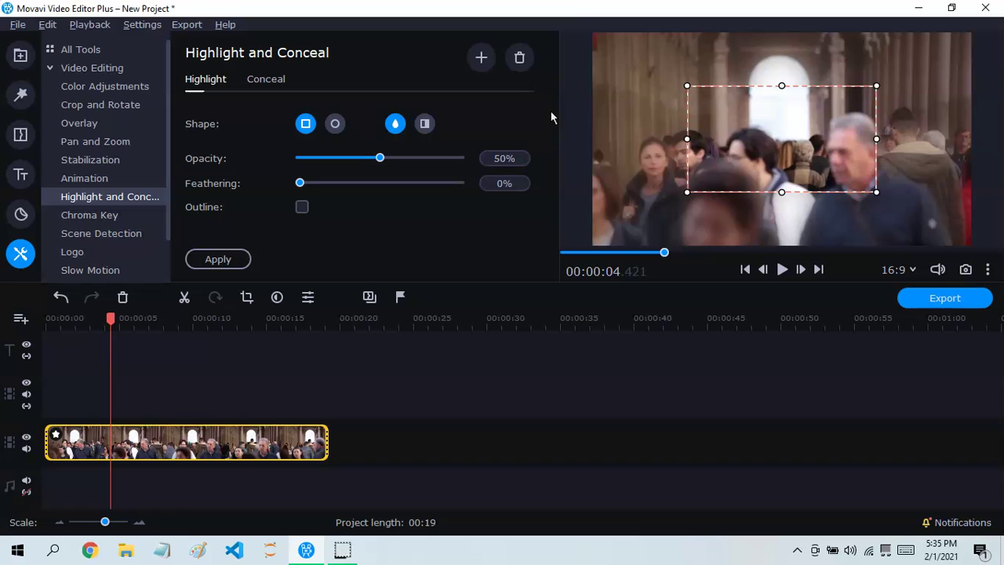
click(504, 159)
click(388, 247)
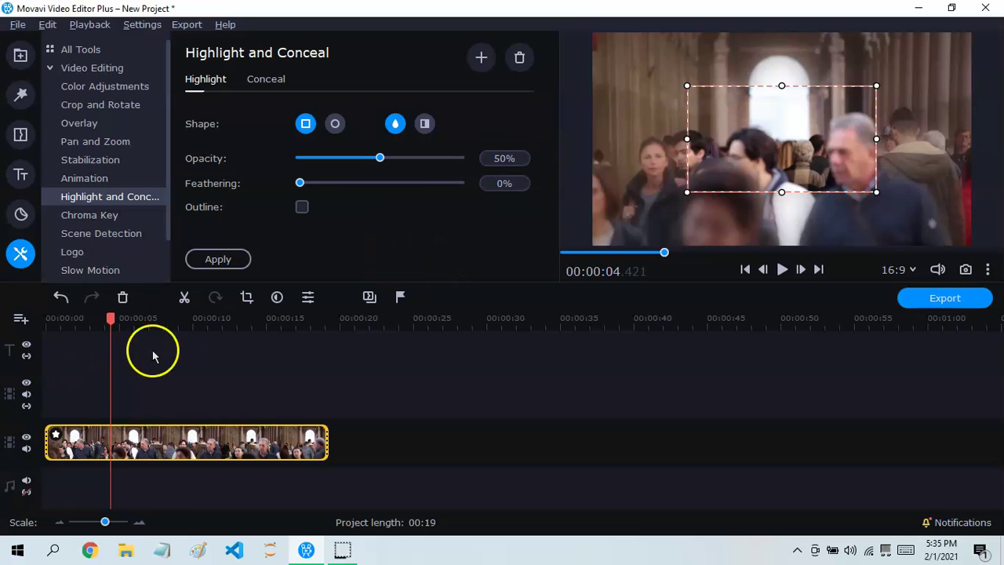
drag(792, 116, 854, 123)
click(472, 445)
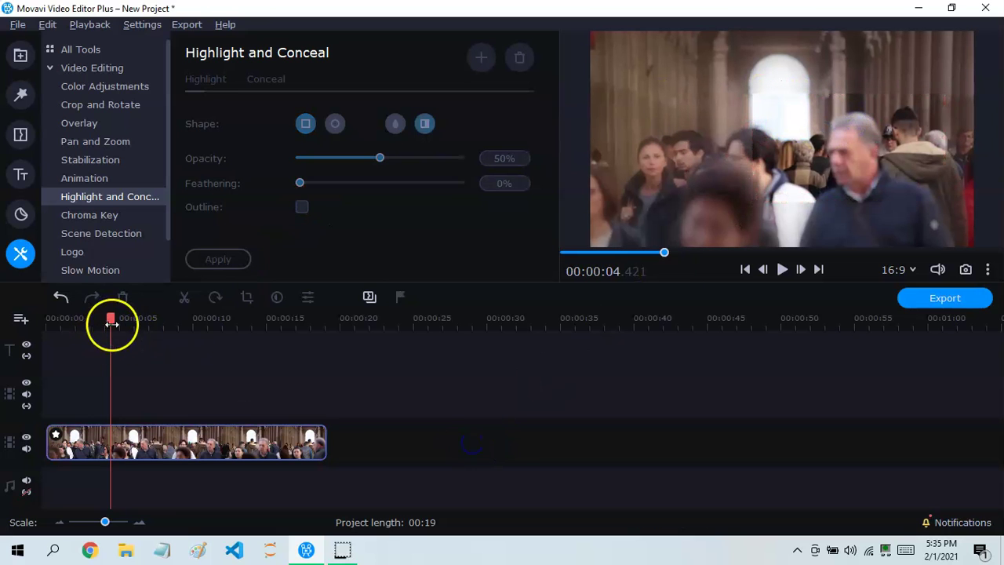
Step: Preview the blurred highlight from the clip's beginning, stop playback, and set its opacity to 74%
drag(111, 320, 46, 320)
click(782, 269)
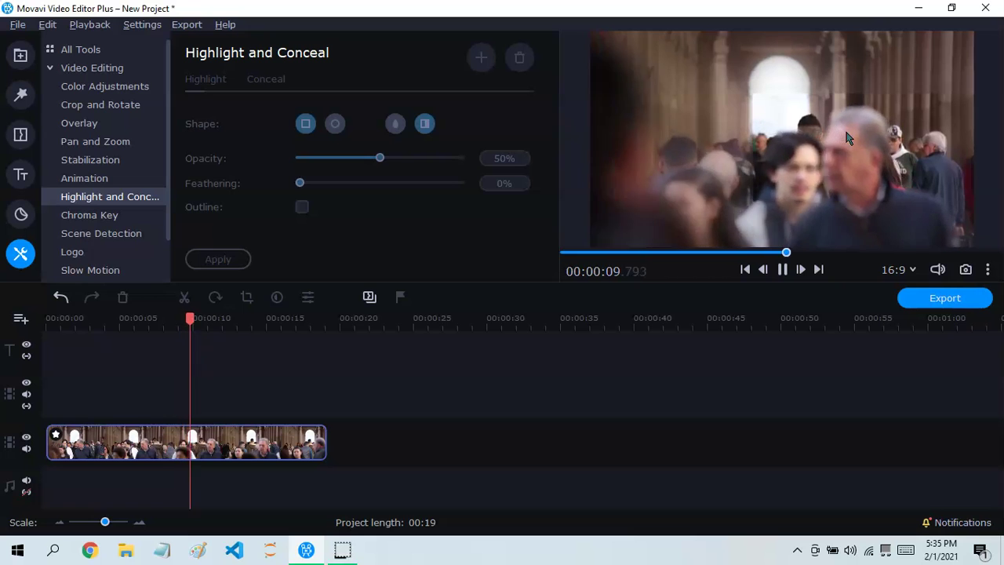
click(782, 269)
click(123, 442)
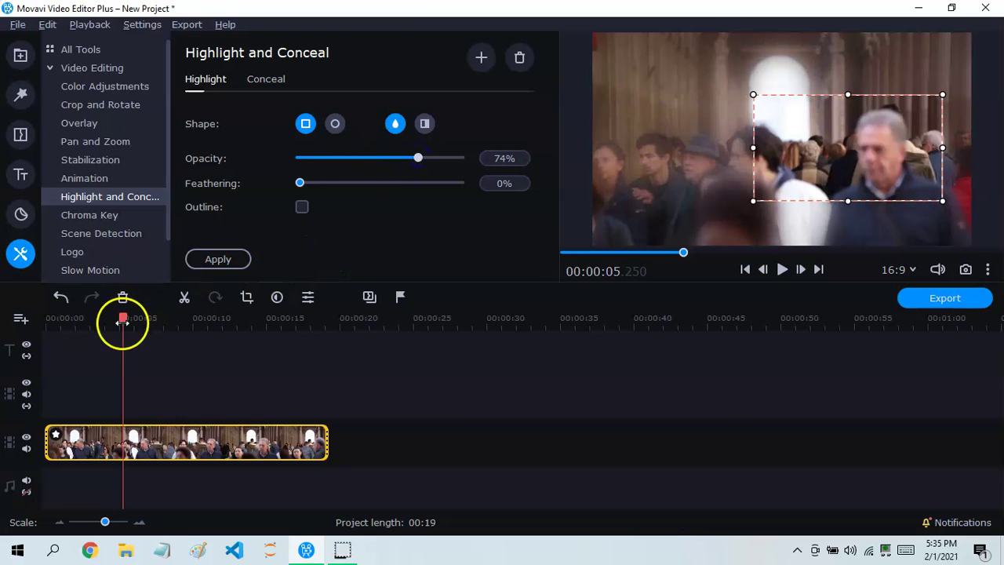
Step: Preview the blurred highlight from the clip's beginning, stop playback, and open the clip's list of applied effects
drag(123, 318, 45, 318)
click(781, 269)
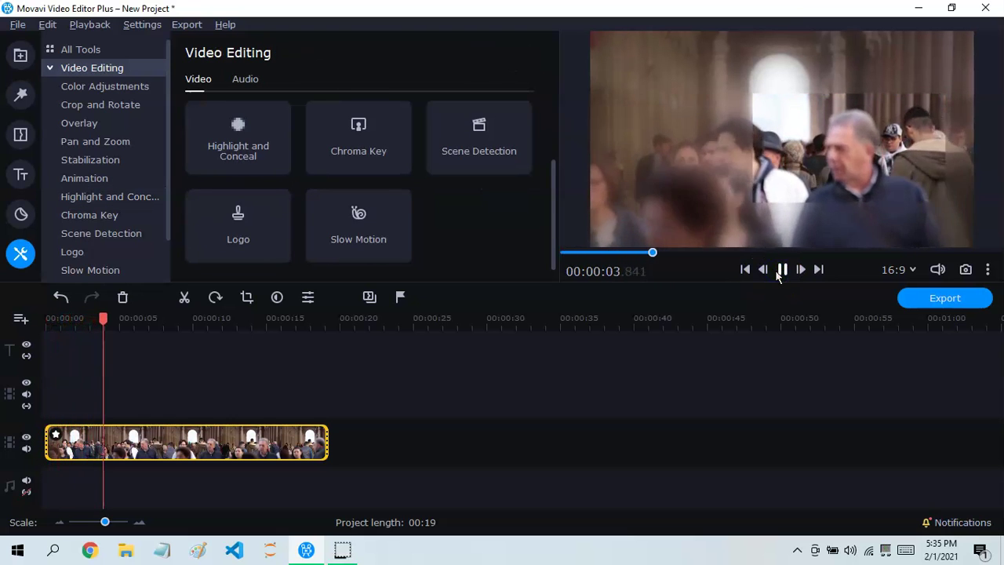
click(781, 270)
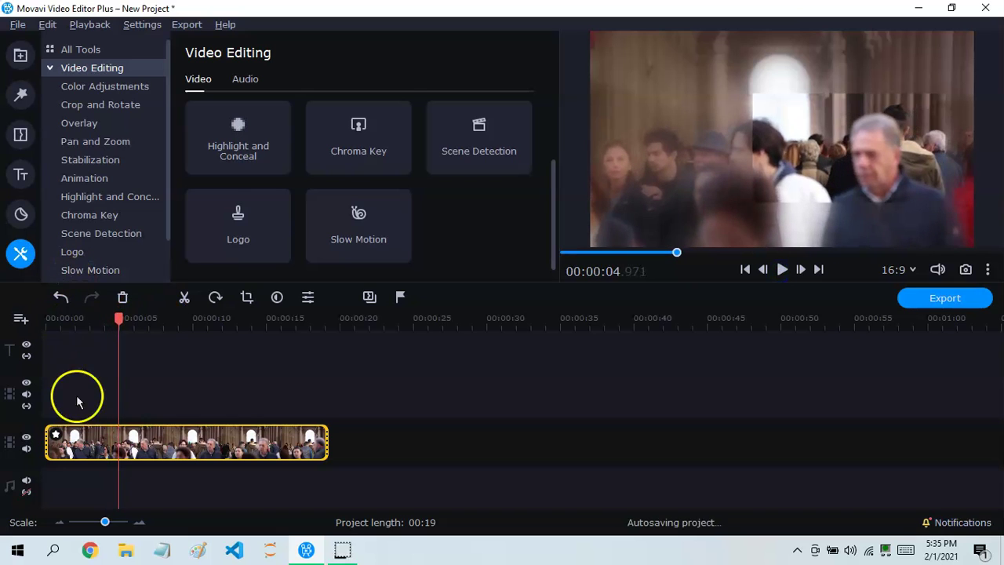
click(56, 435)
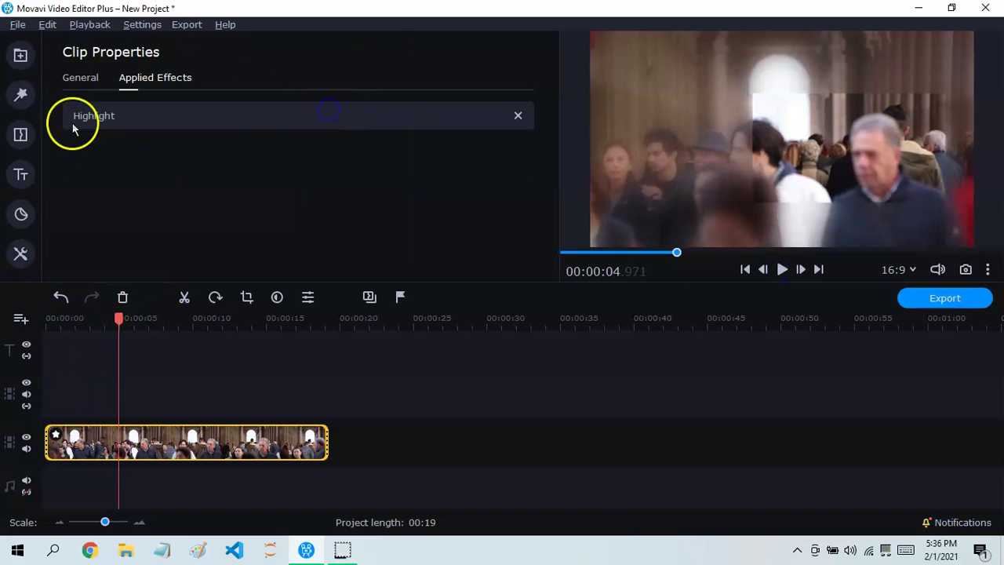
Step: Set the highlight's feathering to 100%, try Matte, and return the highlight to blur
click(20, 254)
click(108, 179)
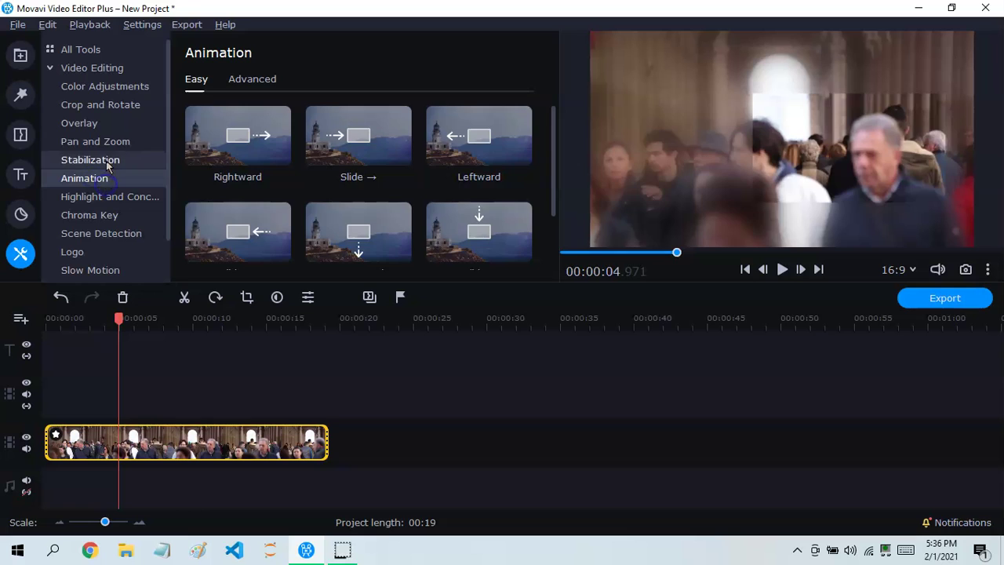
click(107, 196)
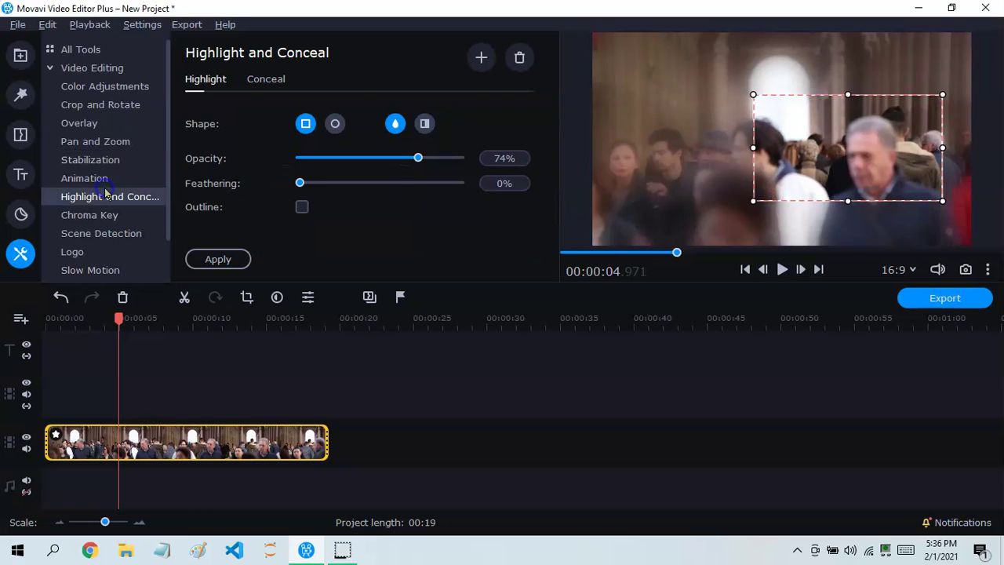
click(309, 183)
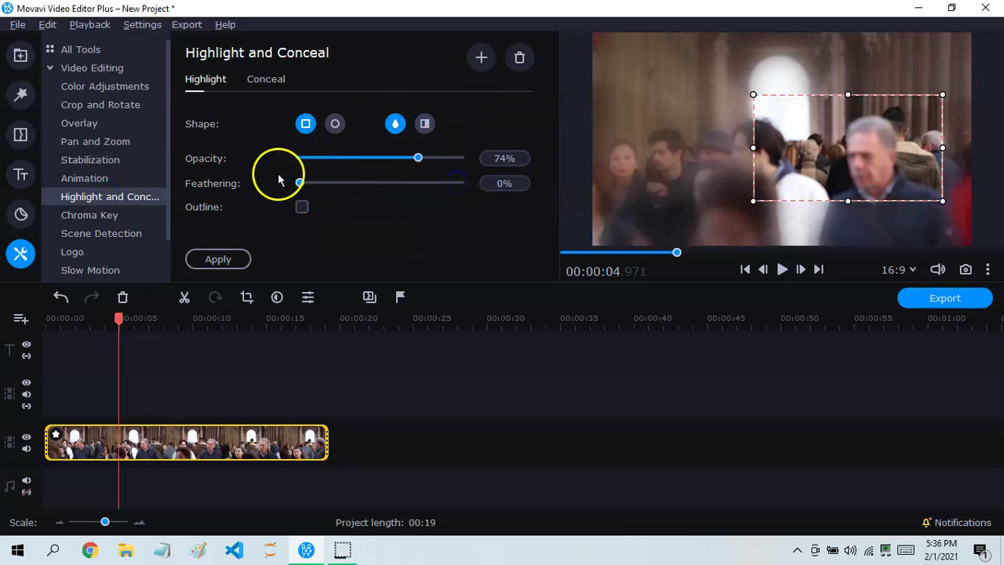
drag(300, 182, 486, 186)
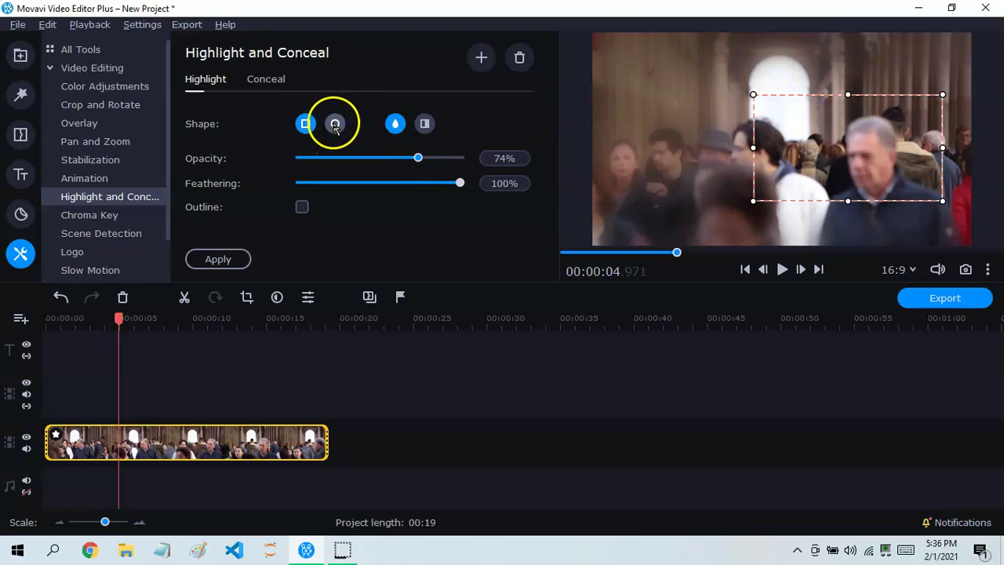
click(424, 123)
click(397, 124)
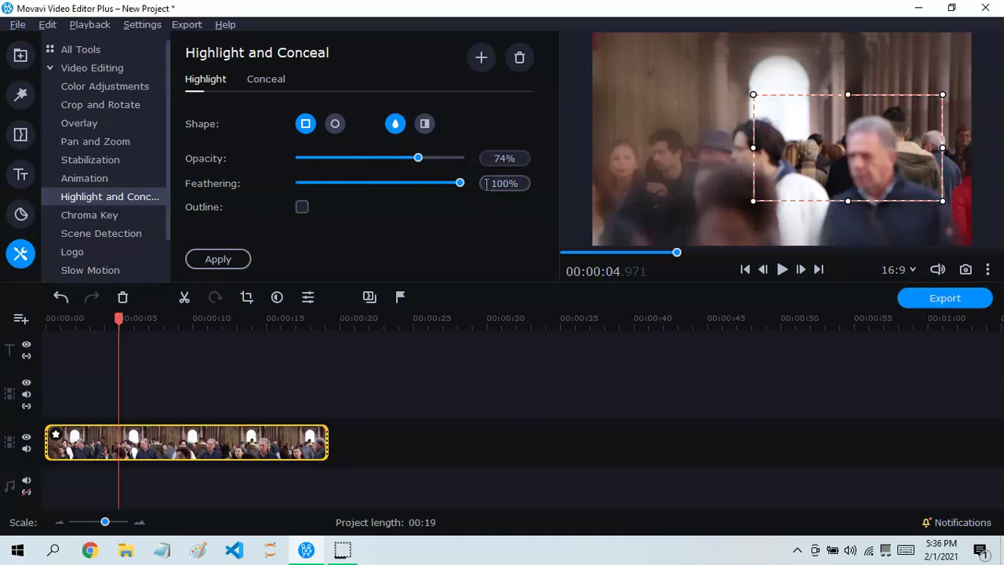
Step: Try the outline on the highlight, look at the Conceal mode, and turn the outline off again
click(303, 207)
click(466, 444)
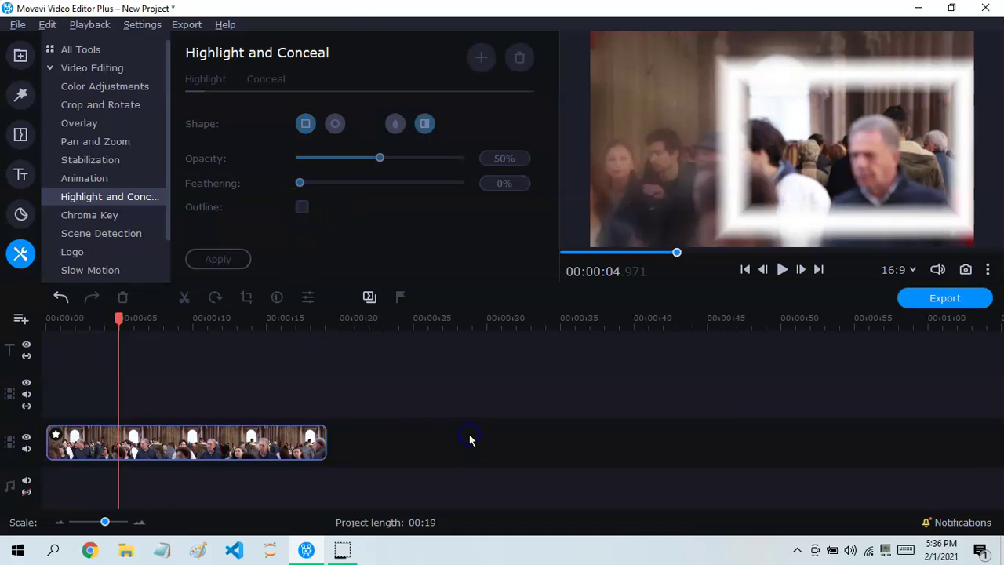
click(101, 440)
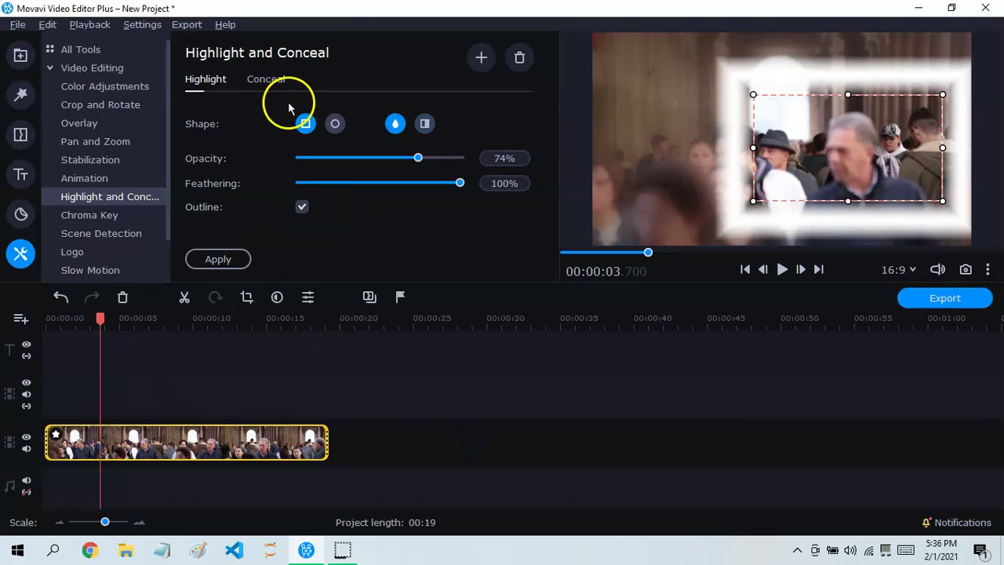
click(269, 85)
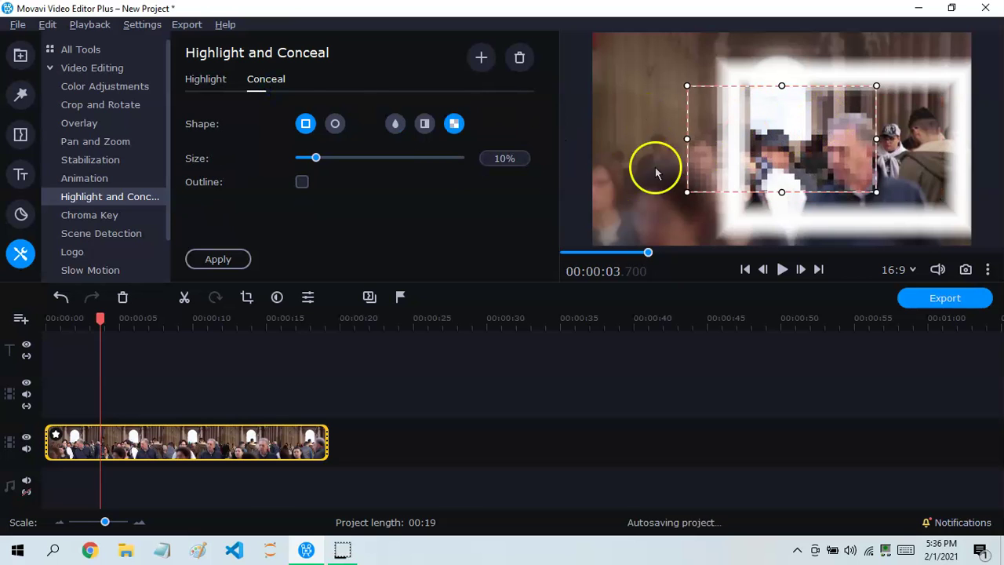
click(205, 83)
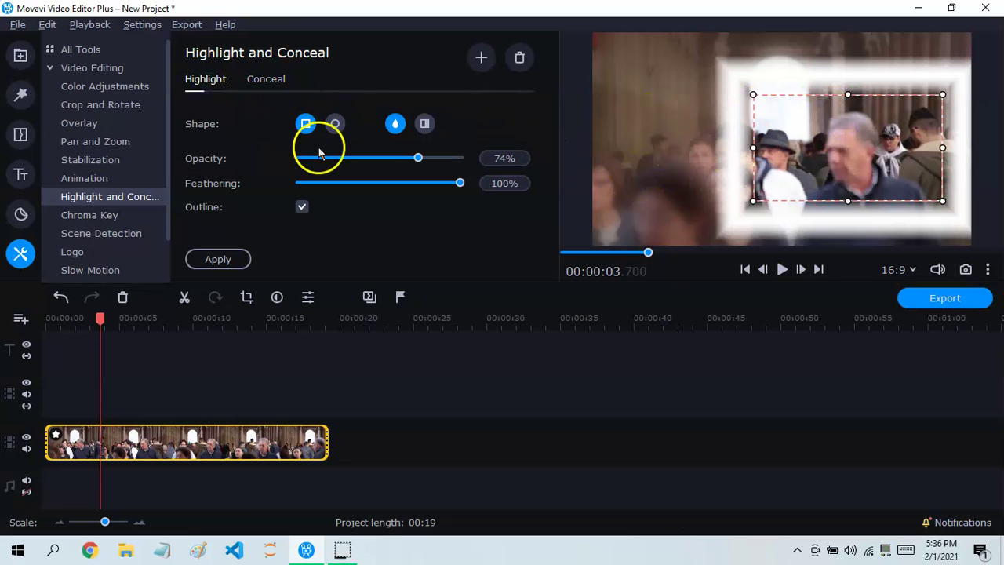
click(302, 206)
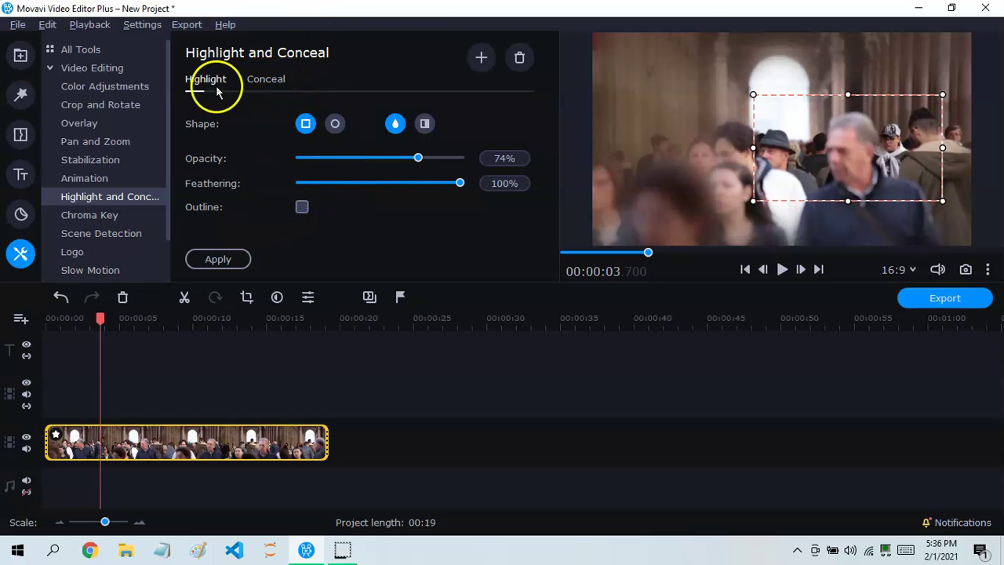
Step: Switch to Conceal, make the pixelated area oval, and try different pixel sizes, ending at 0%
click(264, 83)
drag(371, 166, 279, 162)
click(333, 125)
drag(306, 161, 185, 169)
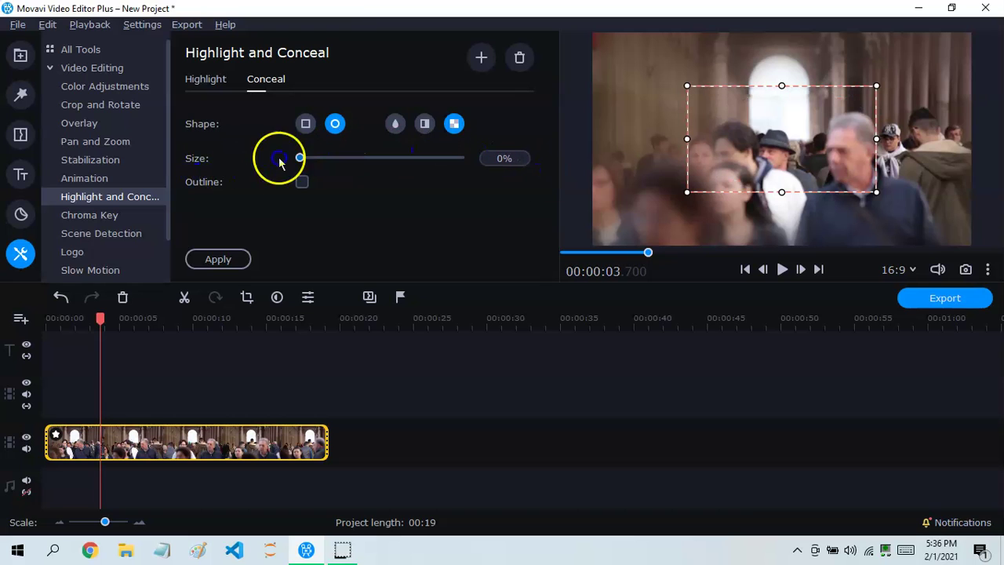
drag(309, 160, 247, 165)
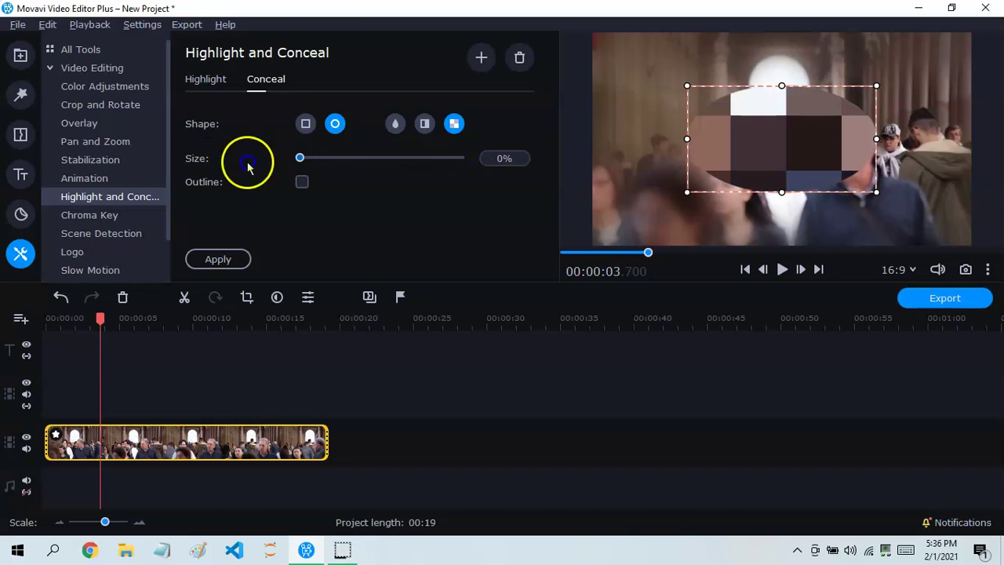
Step: Change the oval concealment to Matte, try 0%, 41% and 100% opacity, and set it to 14%
click(428, 124)
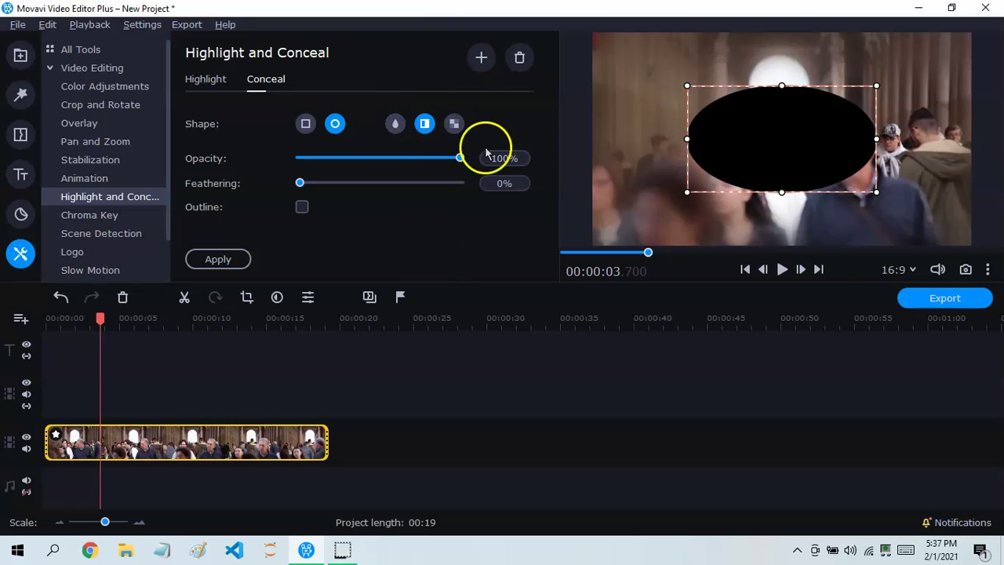
drag(464, 162, 258, 152)
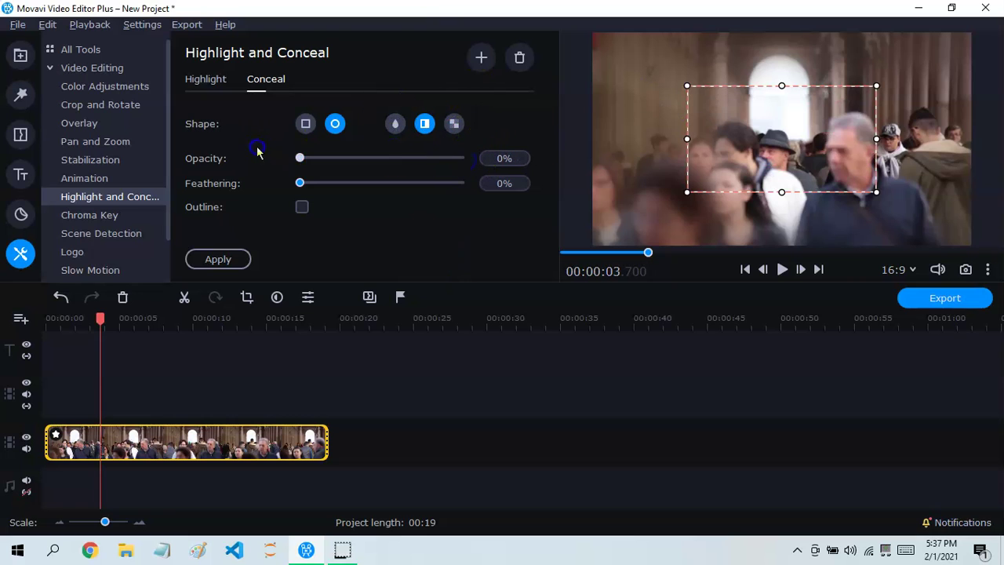
click(298, 159)
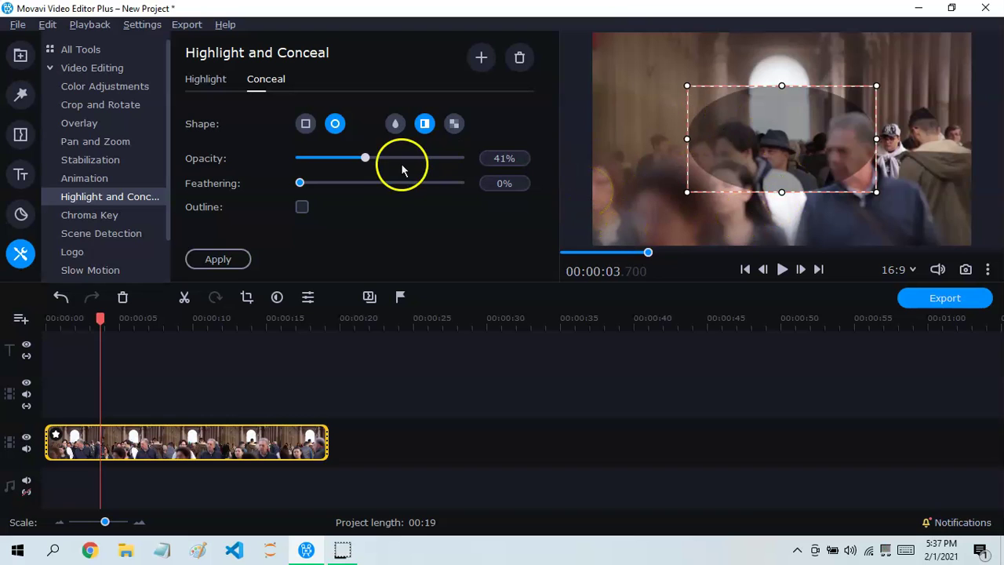
drag(391, 160, 527, 160)
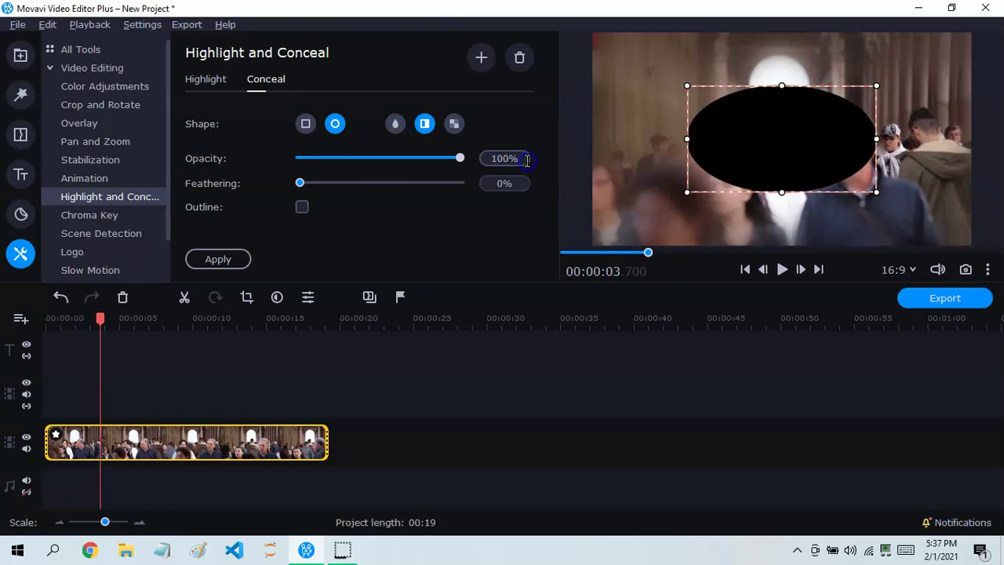
drag(452, 163, 322, 157)
click(350, 124)
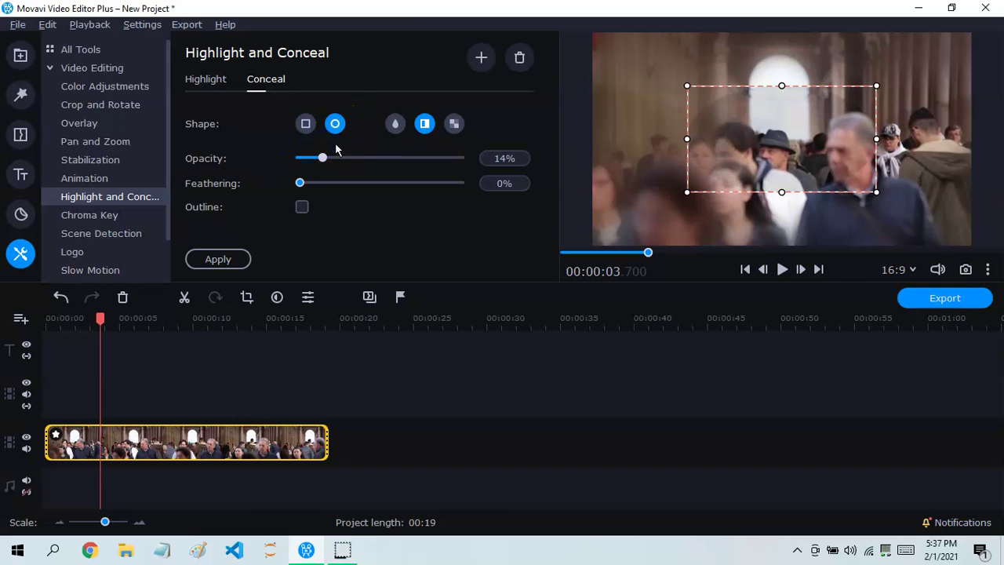
Step: Move the concealment frame over the older man, narrow it, and switch it to blur with 0% opacity
drag(800, 117, 867, 128)
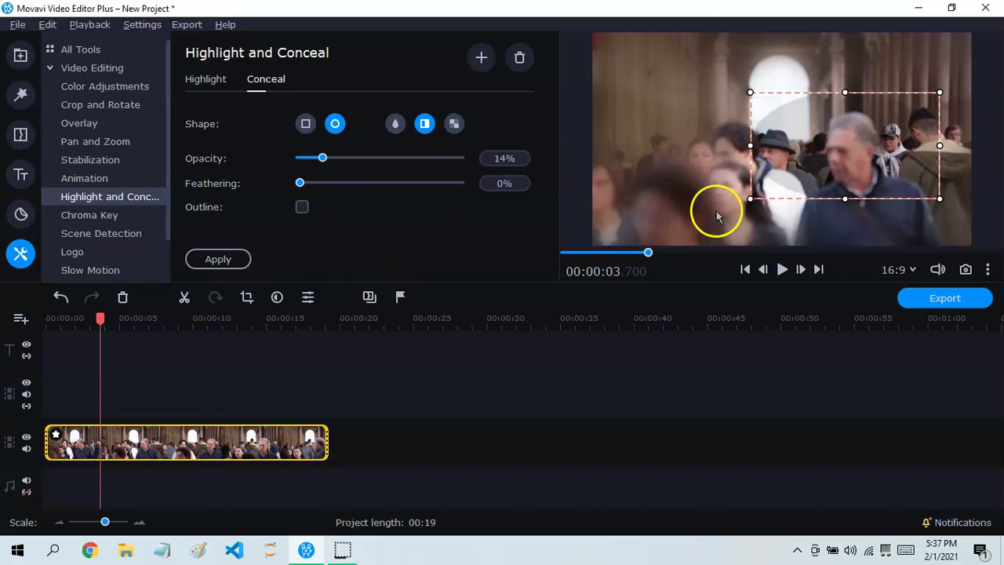
drag(752, 149, 787, 149)
click(423, 126)
click(396, 124)
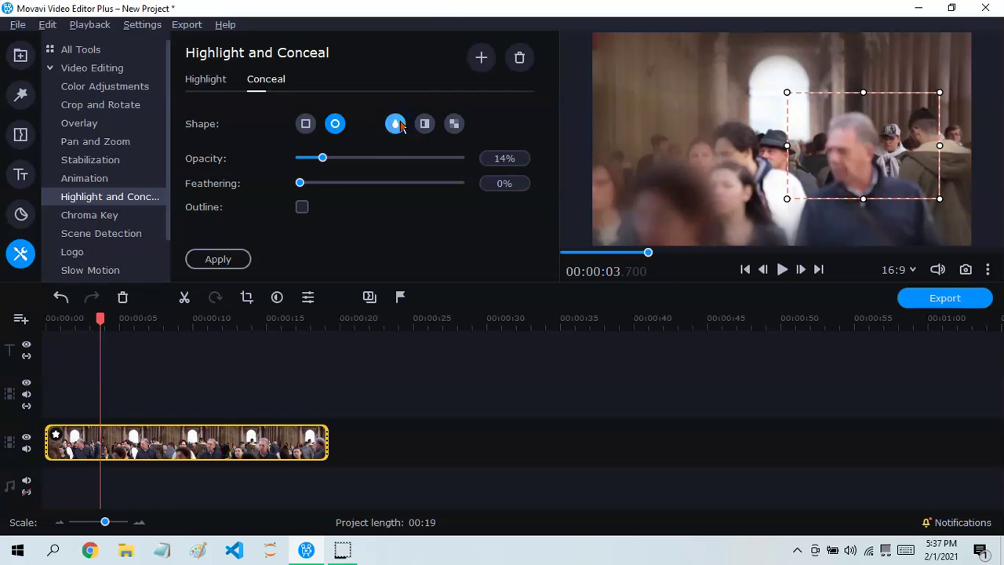
drag(321, 159, 203, 112)
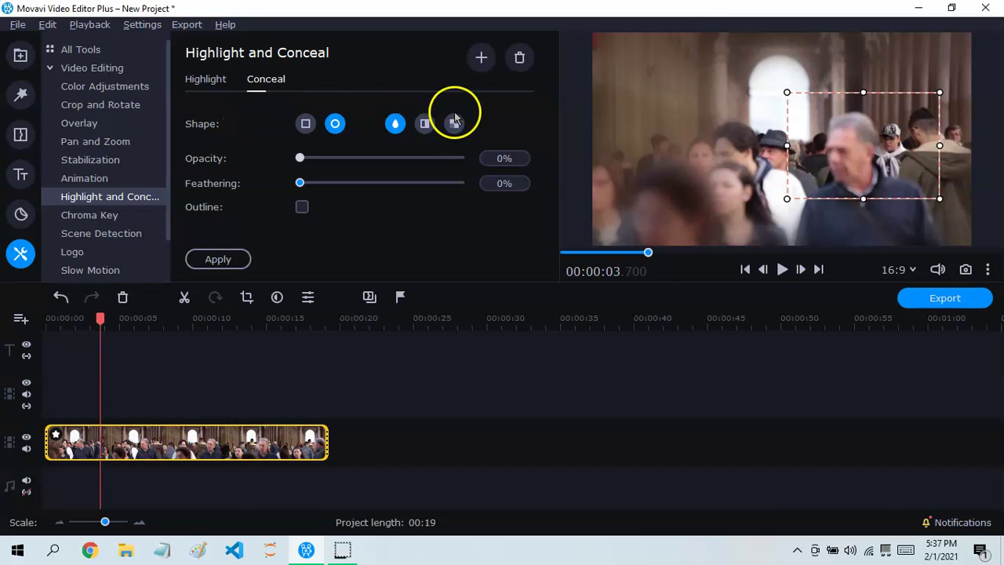
Step: Compare the clip's Highlight settings with its Conceal settings, finishing on Conceal
click(205, 79)
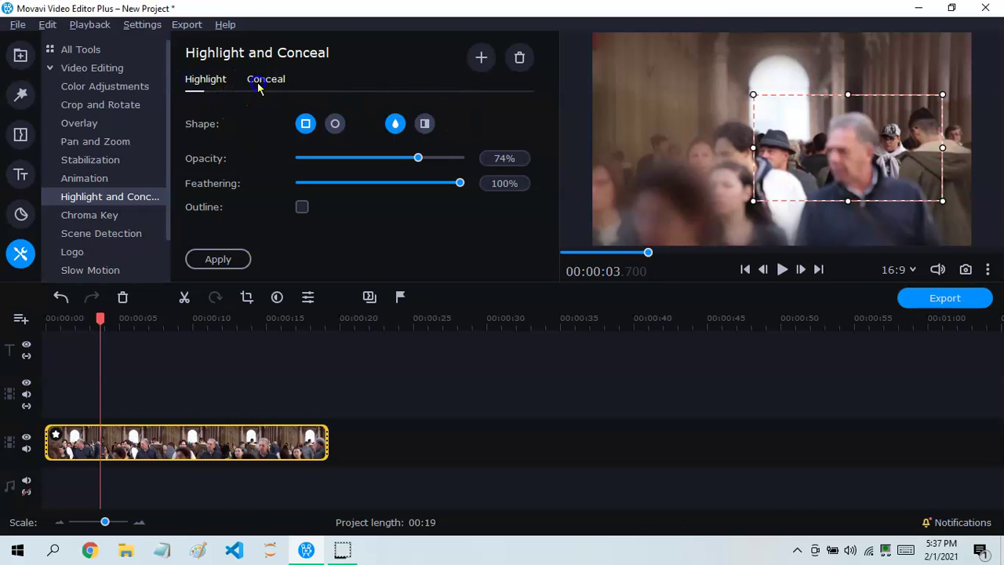
click(258, 88)
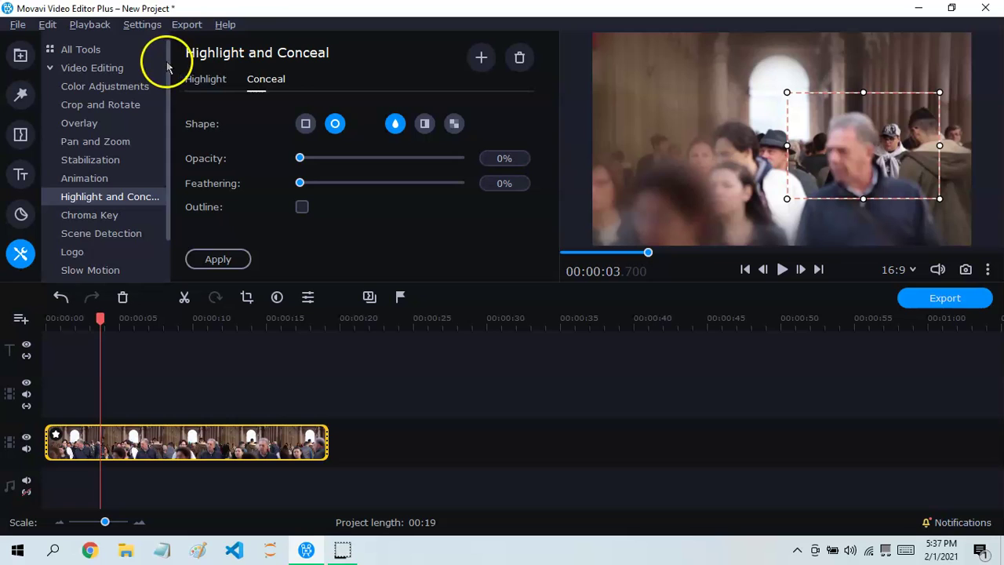
click(200, 88)
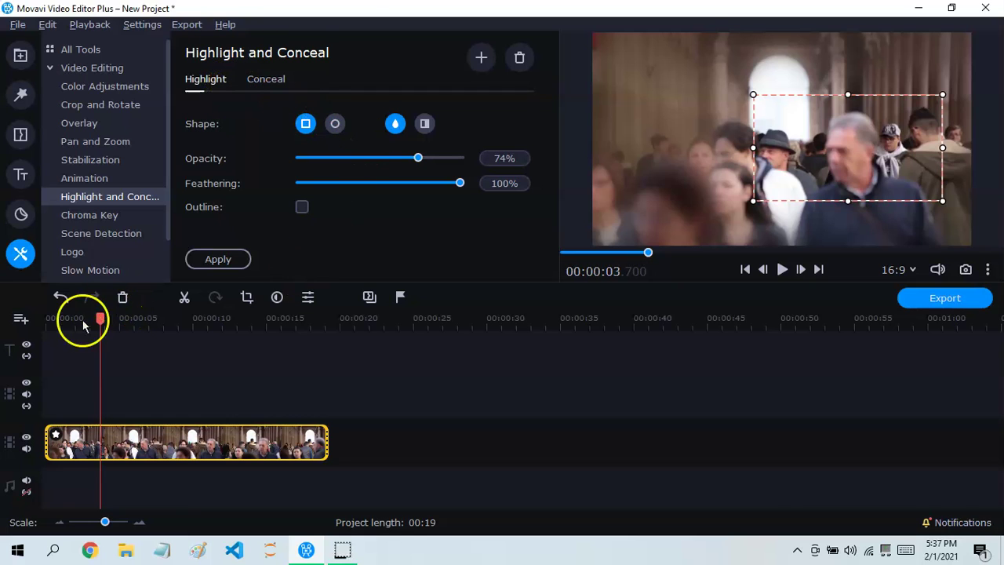
click(259, 75)
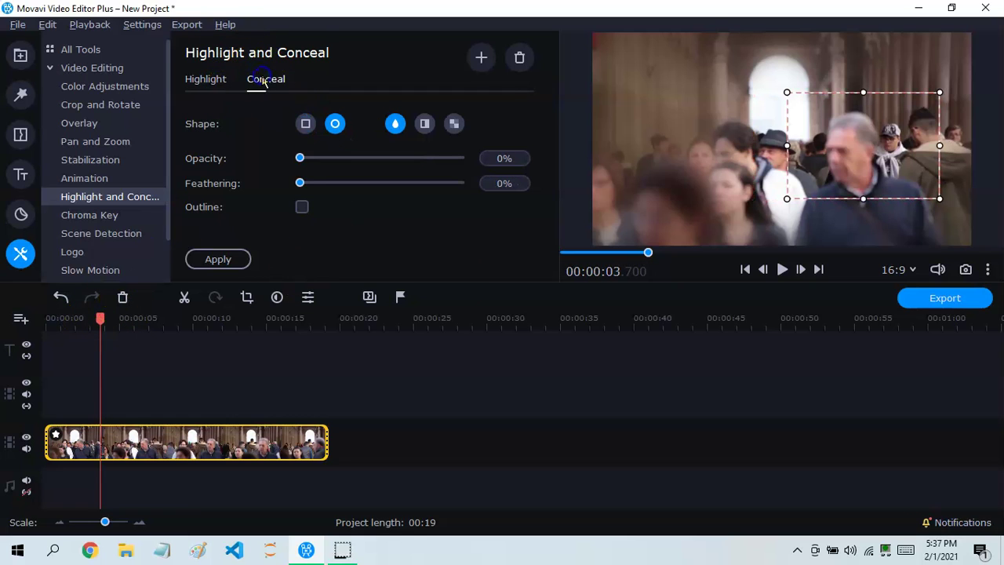
Step: Set the oval concealment to Matte with 31% opacity, trying pixelation in between
drag(328, 159, 309, 161)
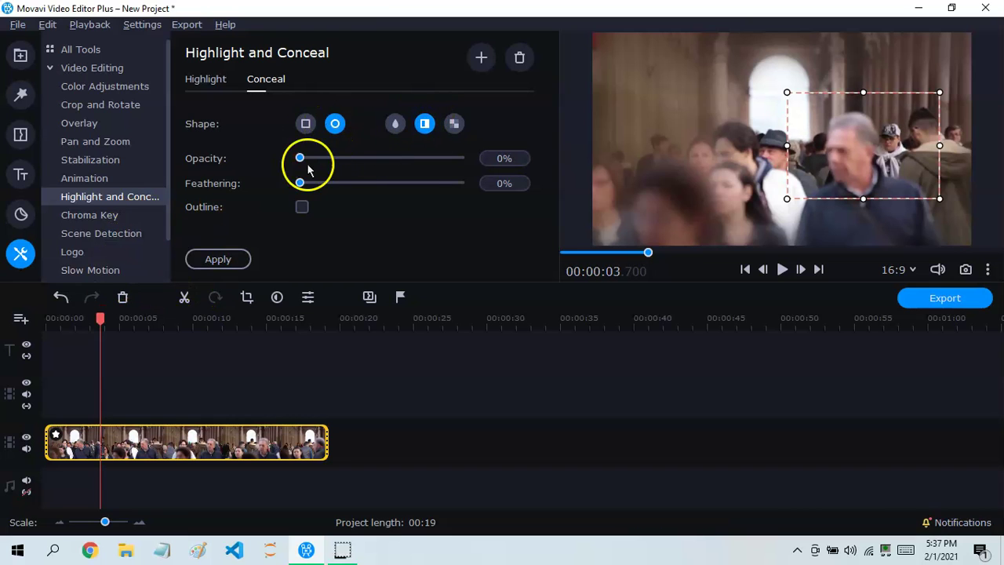
click(454, 123)
click(424, 123)
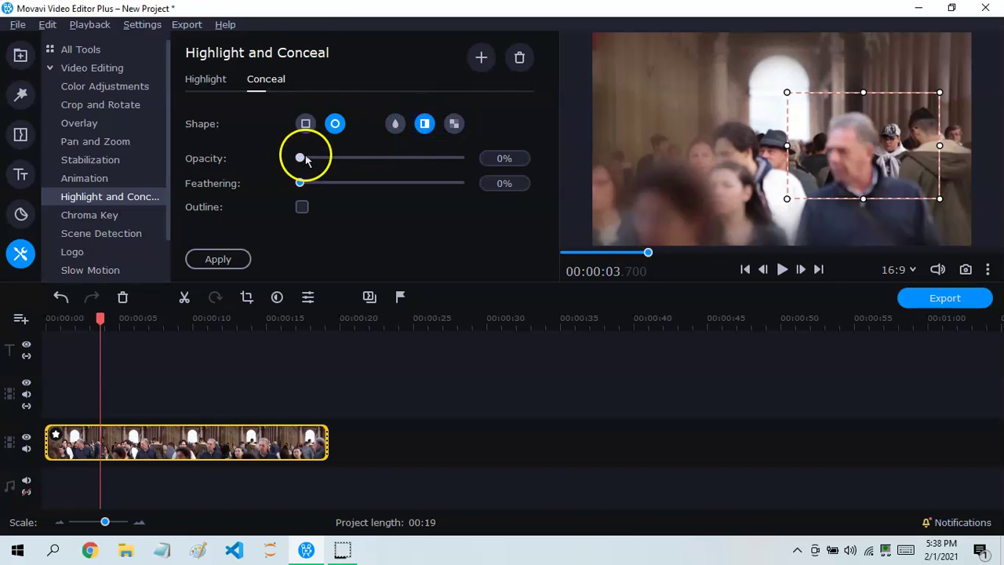
drag(329, 159, 351, 160)
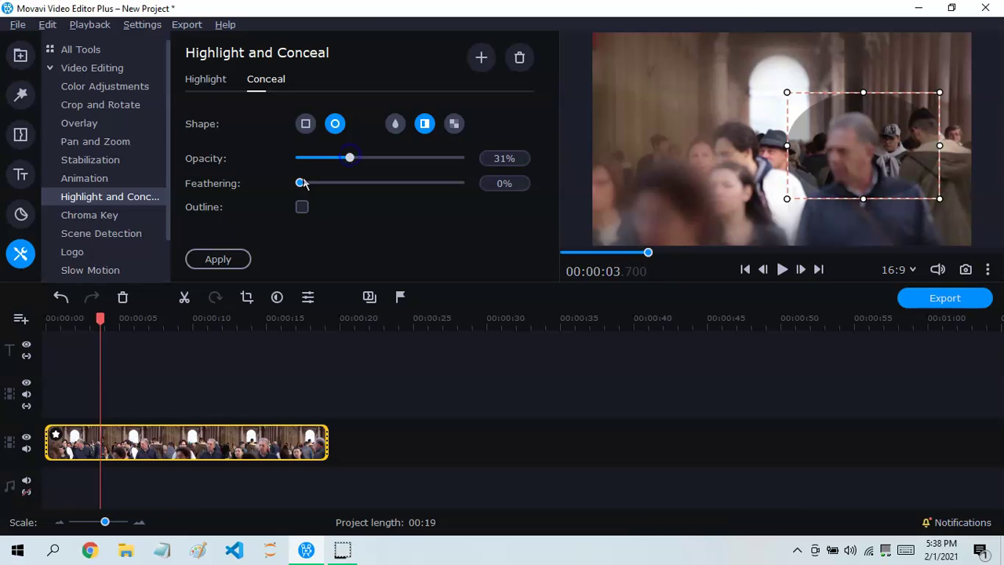
Step: Play the clip from its beginning with the Matte concealment and stop after a few seconds
drag(100, 316, 46, 318)
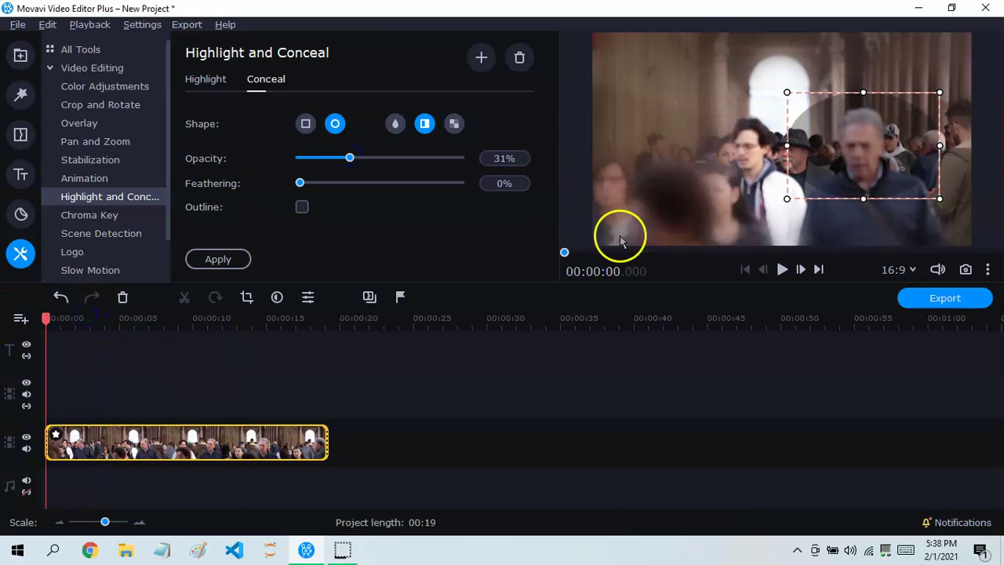
click(782, 269)
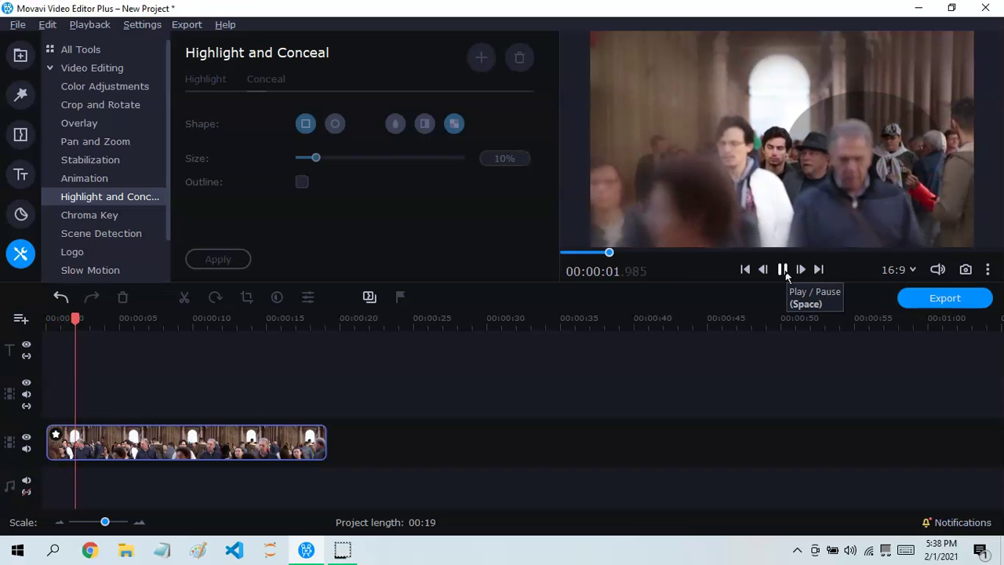
click(783, 270)
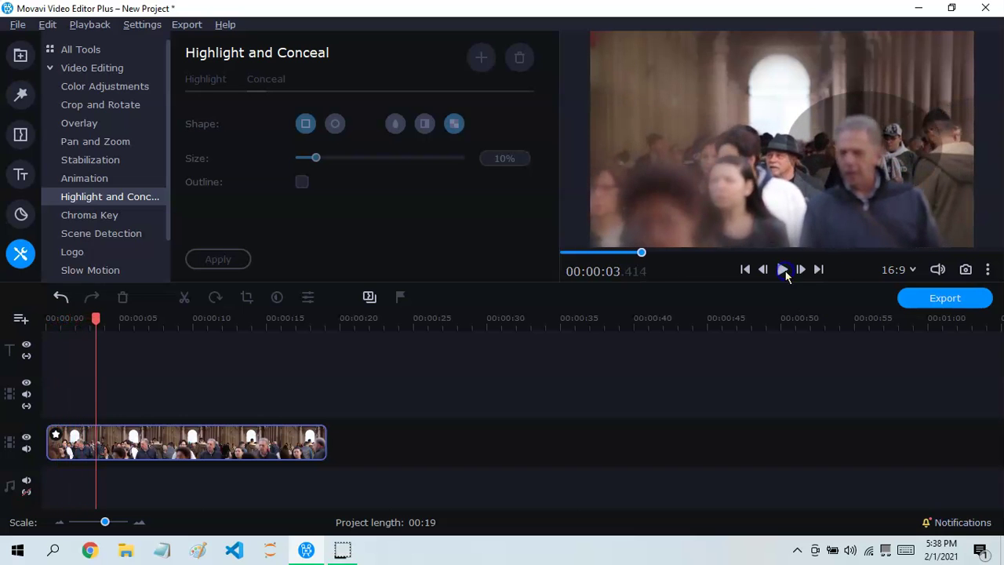
Step: Remove the applied highlight and conceal effects from the clip and return to the editing tools
click(62, 427)
click(517, 121)
click(516, 121)
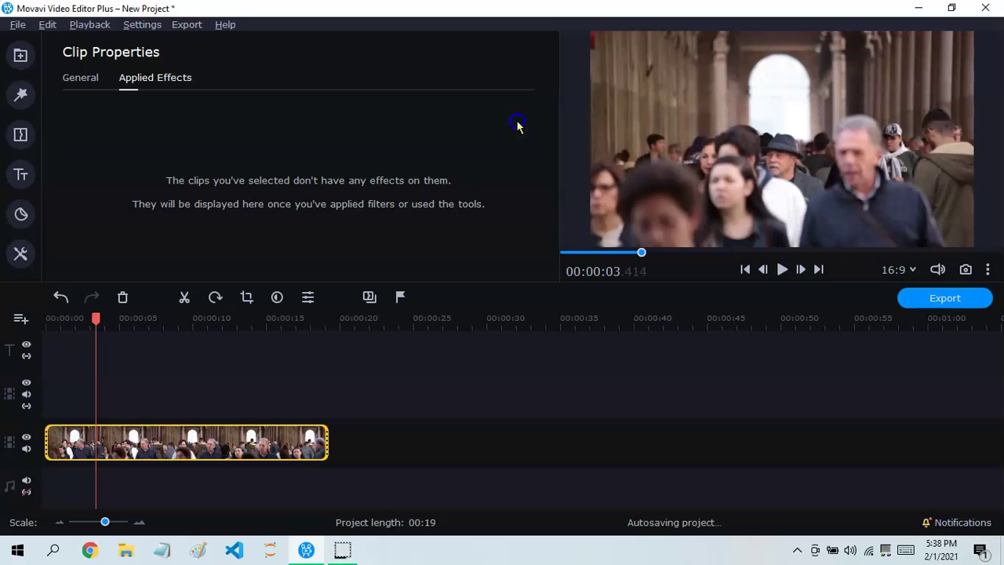
click(20, 254)
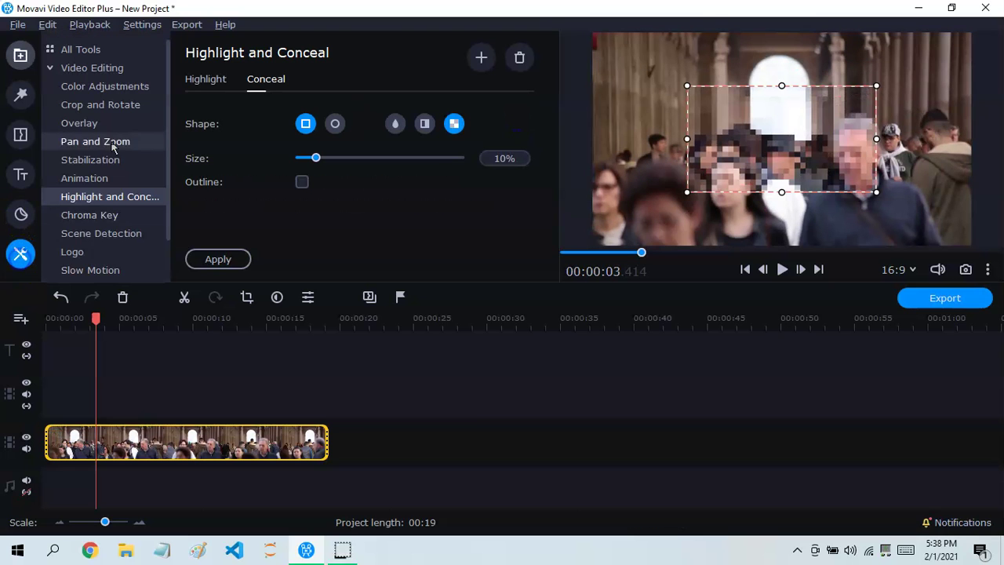
Step: Look through the Chroma Key and Slow Motion tools, and run scene detection on the walking clip with a 1.0 sec minimum scene duration
click(112, 214)
click(116, 232)
click(110, 269)
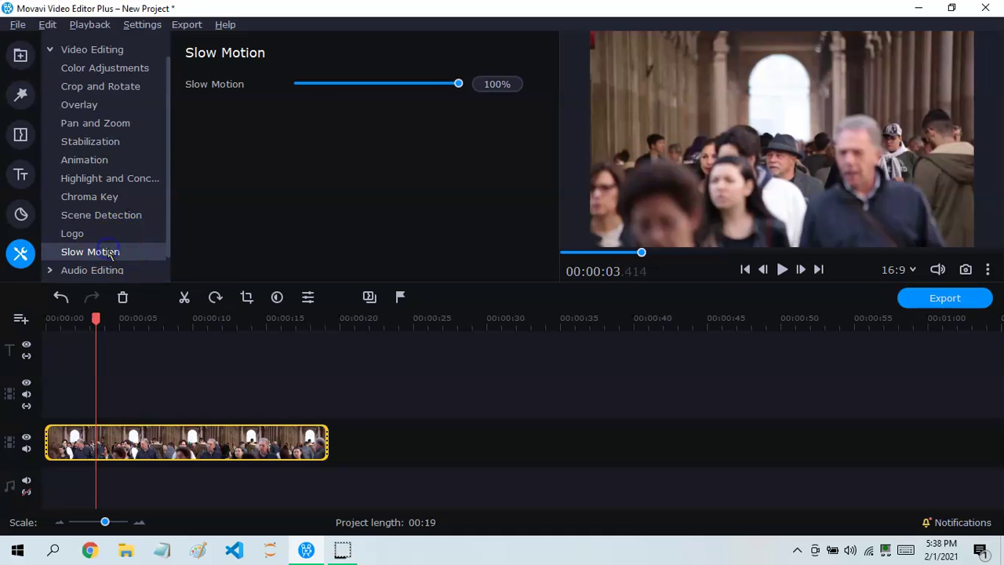
click(122, 217)
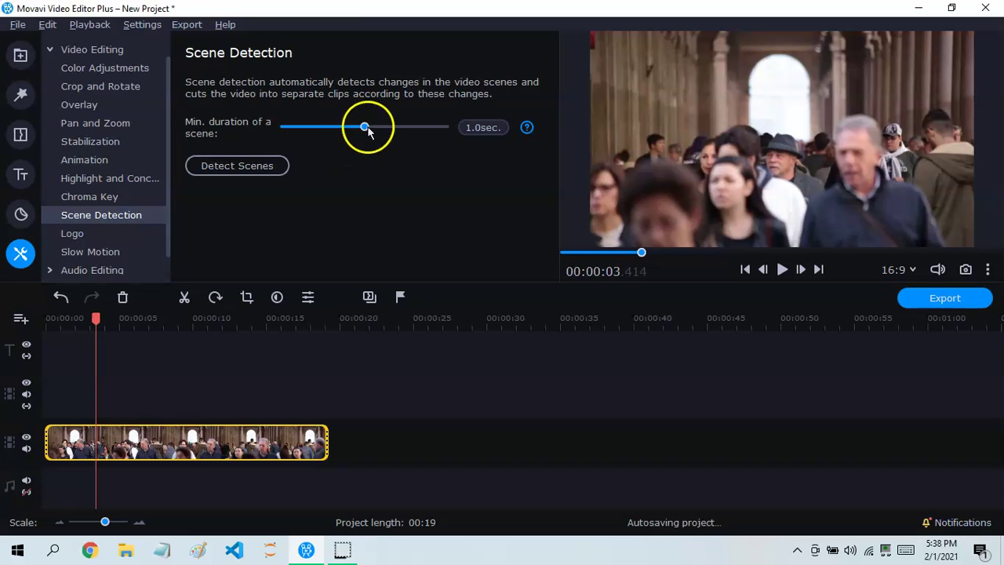
click(253, 166)
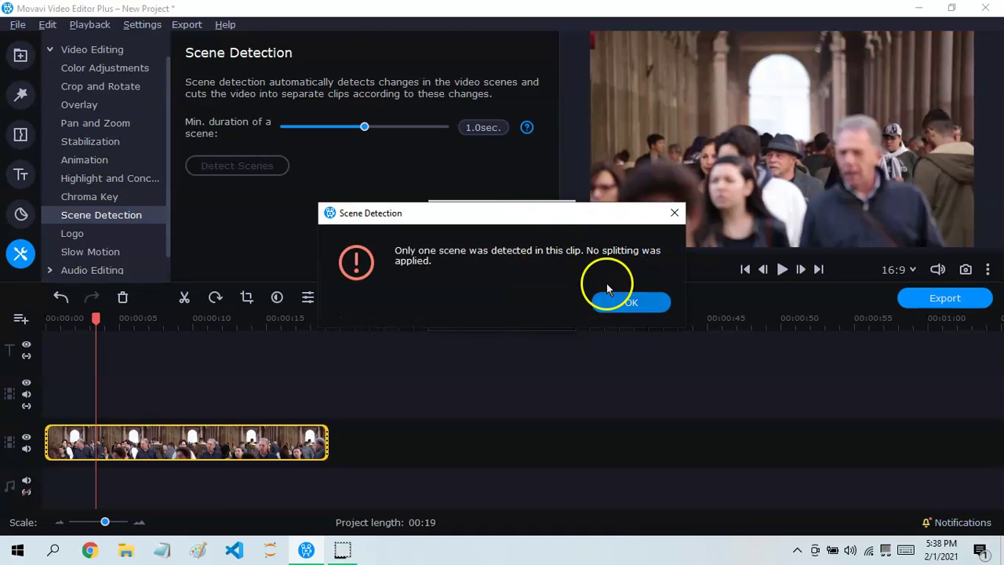
click(625, 301)
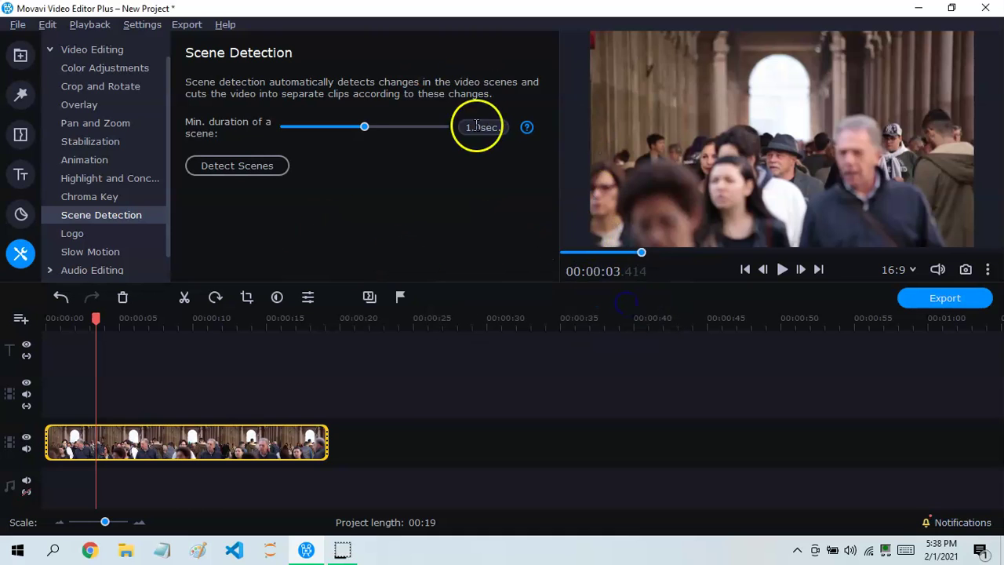
Step: Move the playhead to about 00:00:06.950 in the walking clip and show the Easy presets of the Animation tool
click(149, 447)
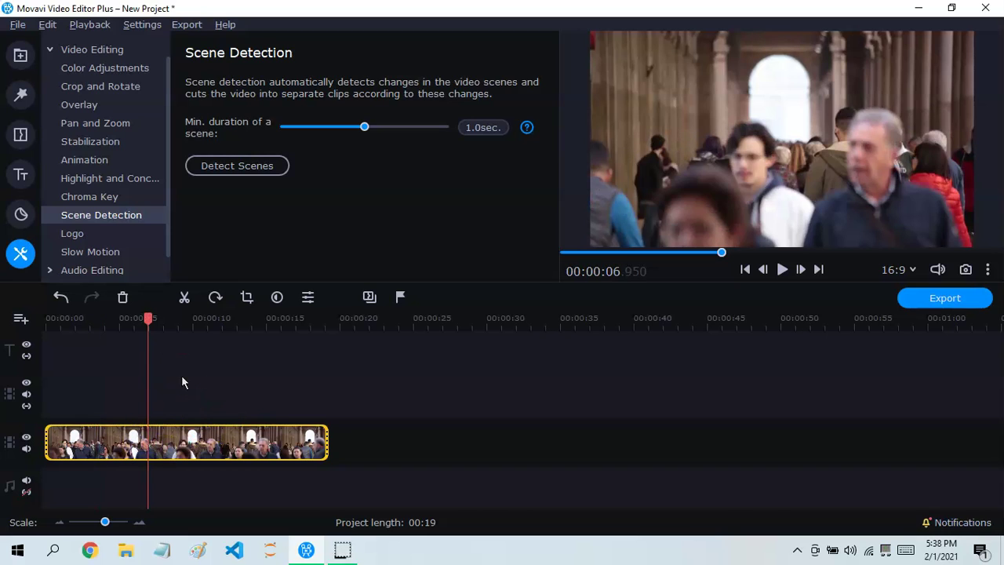
click(161, 355)
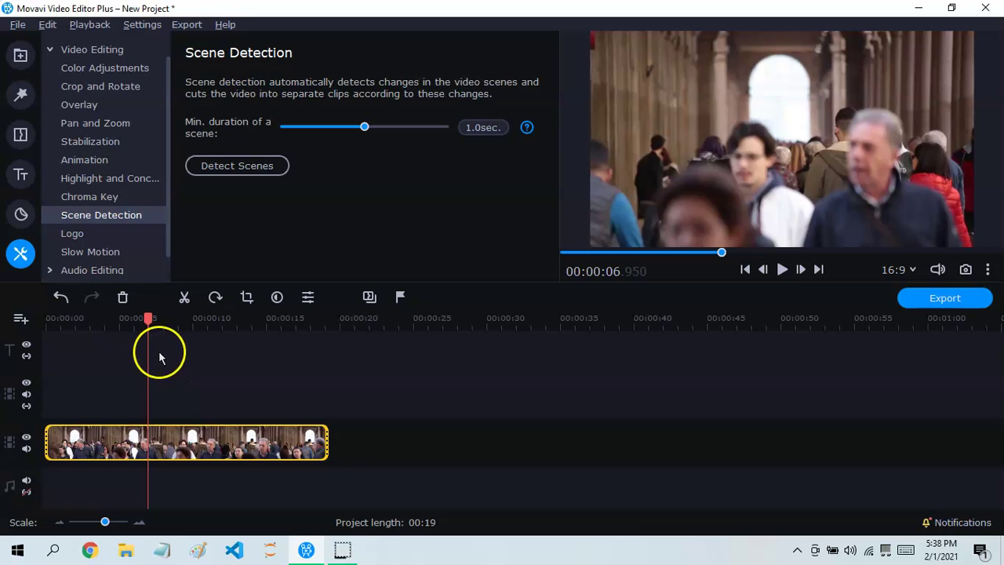
click(112, 178)
click(87, 159)
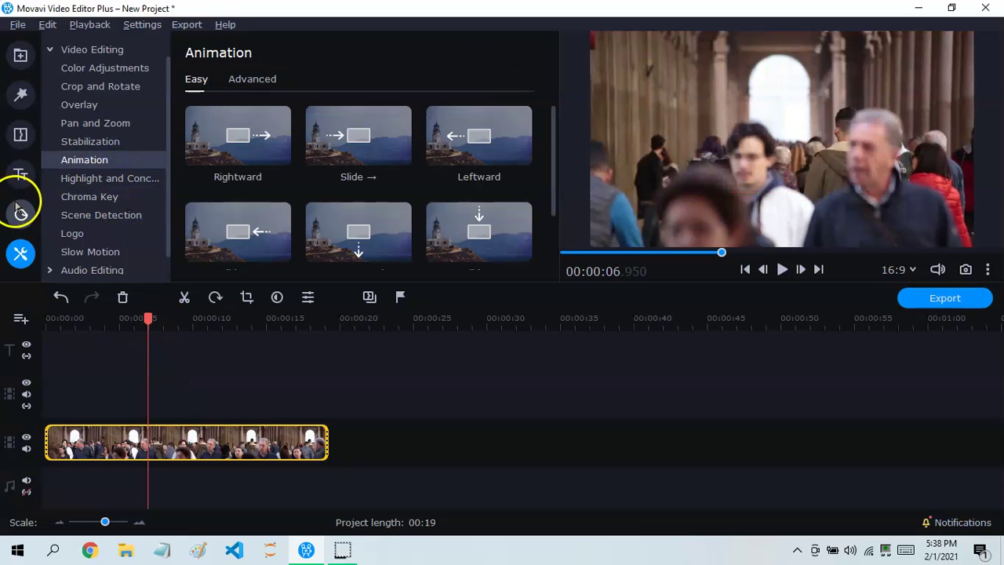